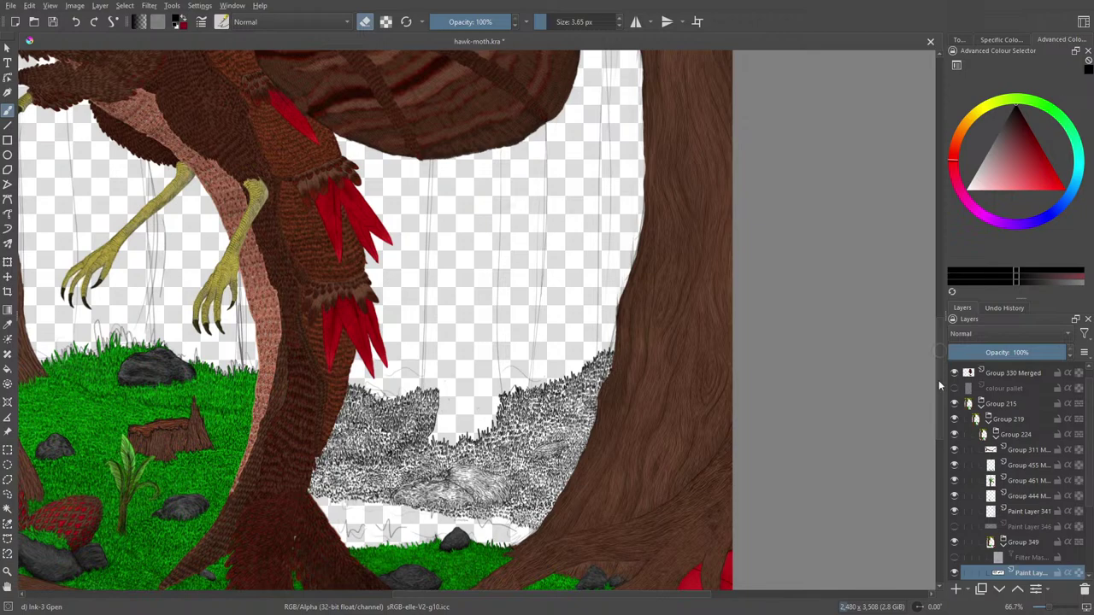
# - Ink a row of black grass blades along the green grass's upper edge beside the creature's tail, using Ink-3 Gpen at 3.65 px with erasing off
pyautogui.scroll(-5, 938, 380)
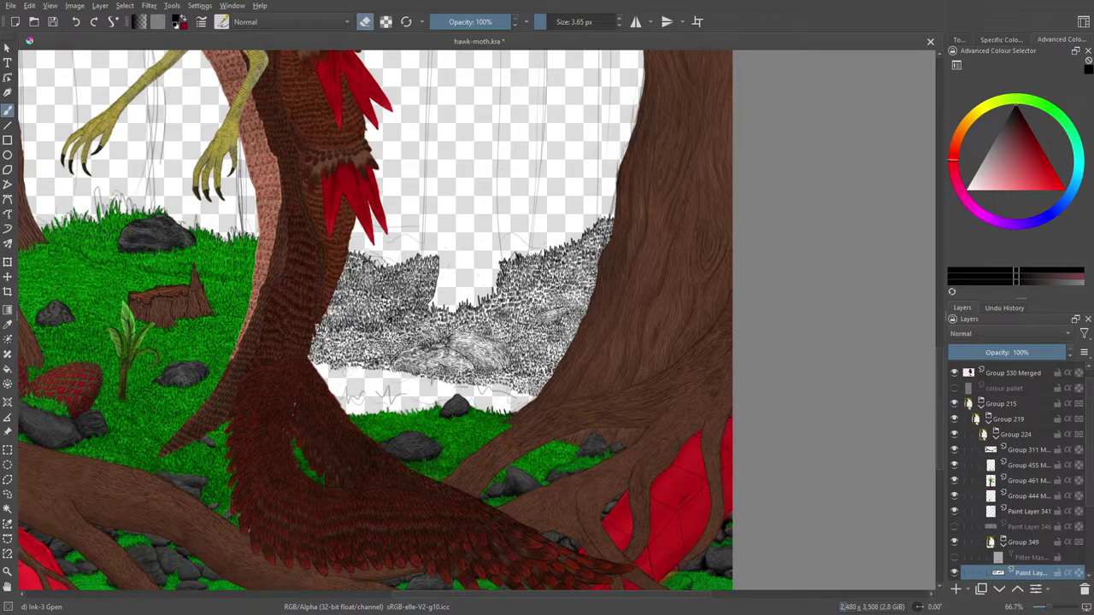
pyautogui.scroll(-2, 944, 393)
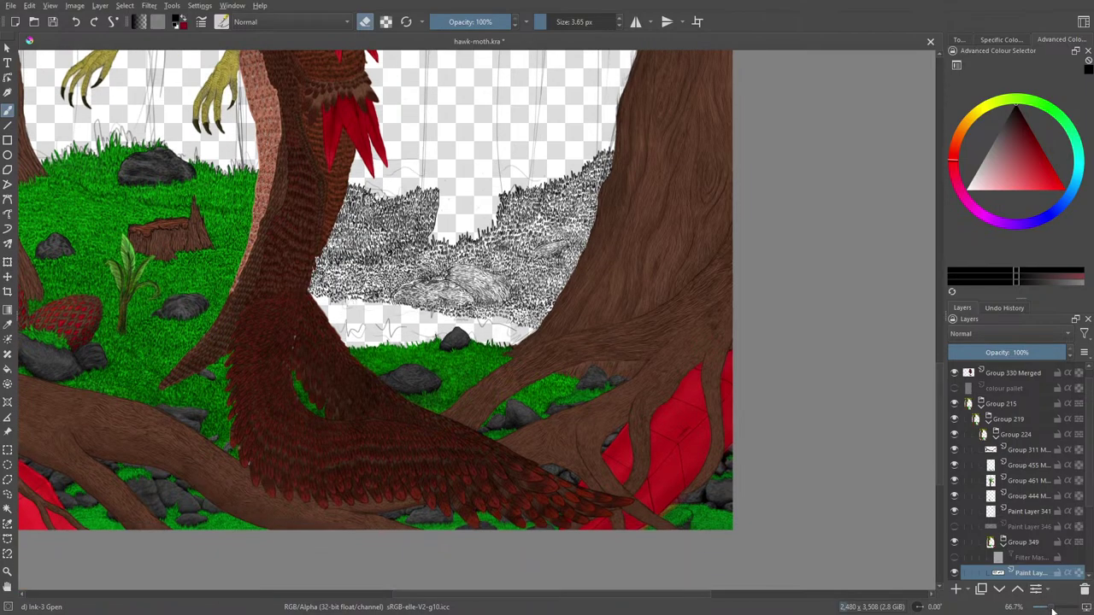
pyautogui.click(1054, 608)
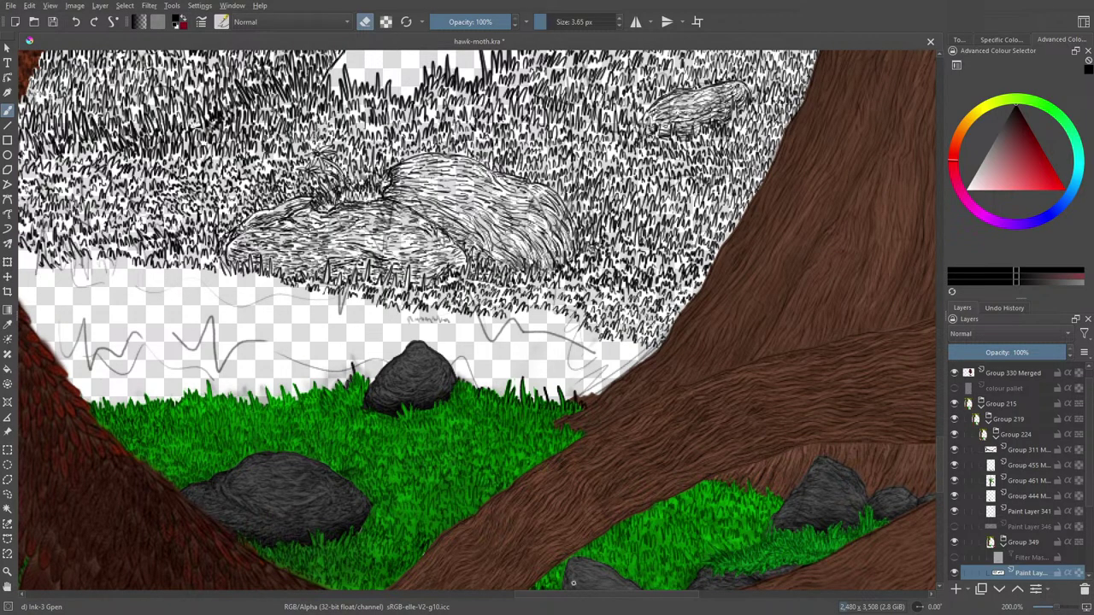
pyautogui.moveTo(582, 596); pyautogui.dragTo(498, 610)
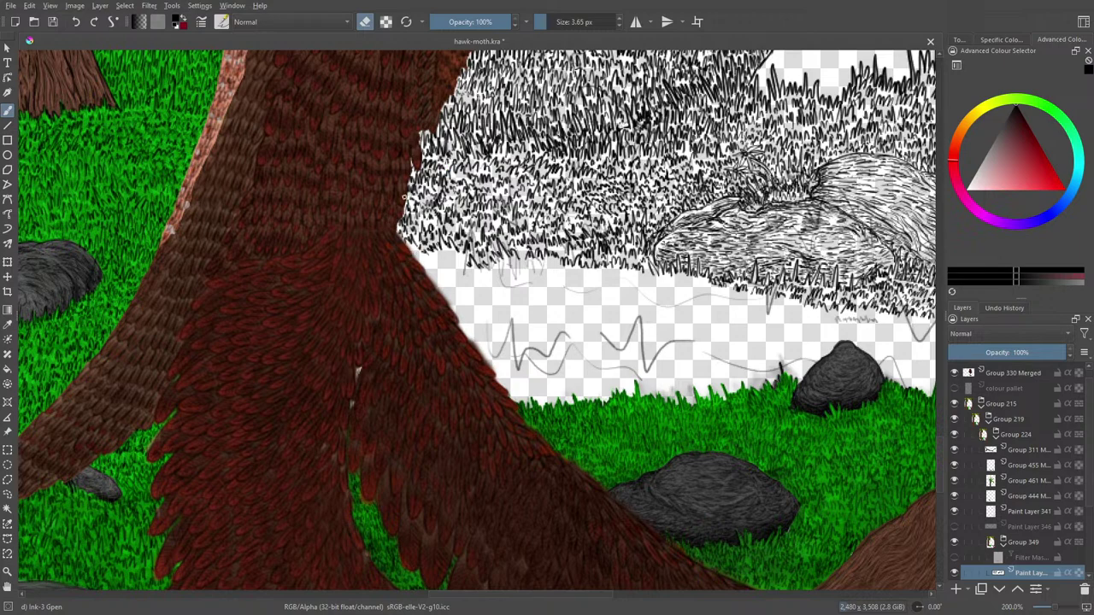
pyautogui.press('e')
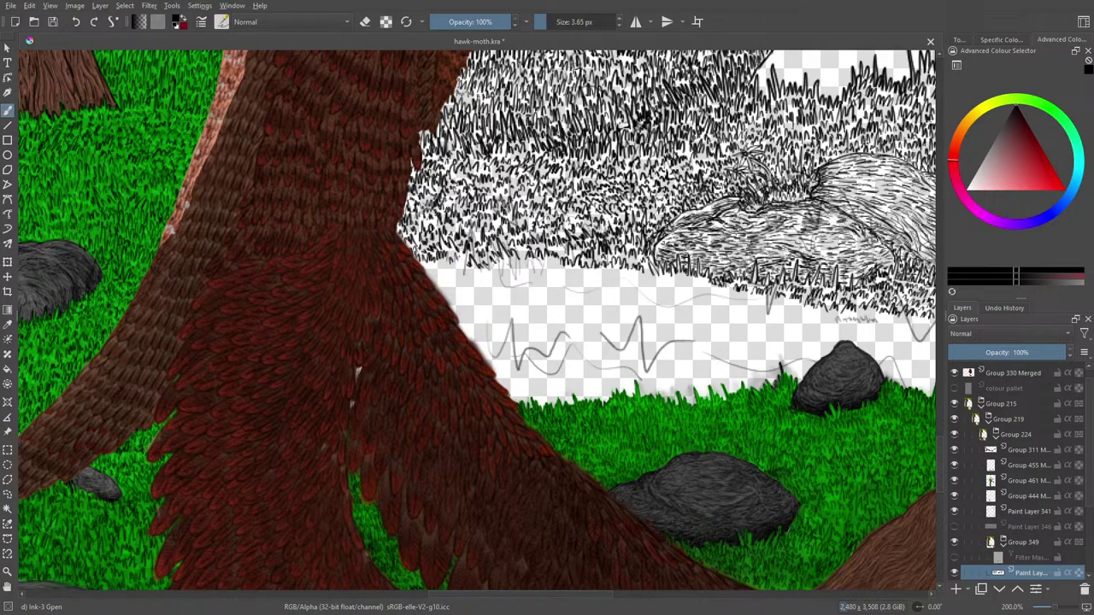
pyautogui.moveTo(1056, 607); pyautogui.dragTo(1050, 609)
pyautogui.scroll(3, 1053, 610)
pyautogui.moveTo(513, 402); pyautogui.dragTo(527, 387)
pyautogui.moveTo(528, 409); pyautogui.dragTo(534, 386)
pyautogui.moveTo(537, 402)
pyautogui.mouseDown()
pyautogui.moveTo(539, 388)
pyautogui.moveTo(559, 395)
pyautogui.moveTo(561, 385)
pyautogui.moveTo(569, 398)
pyautogui.moveTo(572, 385)
pyautogui.mouseUp()
pyautogui.moveTo(573, 405)
pyautogui.mouseDown()
pyautogui.moveTo(600, 407)
pyautogui.moveTo(627, 384)
pyautogui.mouseUp()
pyautogui.moveTo(629, 398)
pyautogui.mouseDown()
pyautogui.moveTo(634, 380)
pyautogui.moveTo(652, 387)
pyautogui.mouseUp()
pyautogui.moveTo(653, 400)
pyautogui.mouseDown()
pyautogui.moveTo(659, 381)
pyautogui.moveTo(674, 392)
pyautogui.mouseUp()
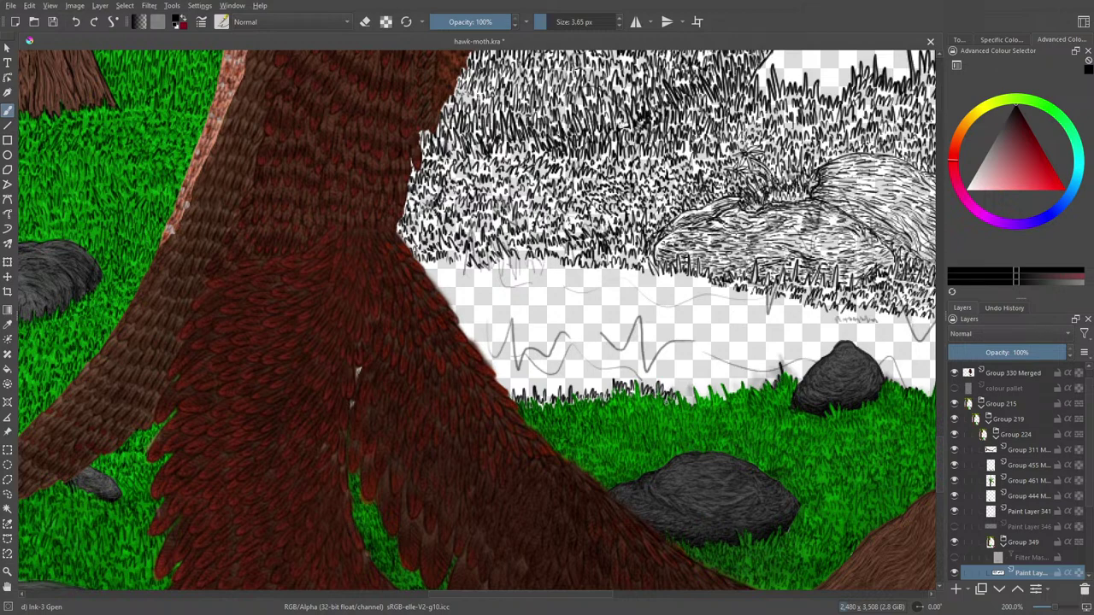
# - Extend the inked grass blades to the tail's edge and thicken the row above the green grass
pyautogui.moveTo(457, 593); pyautogui.dragTo(517, 578)
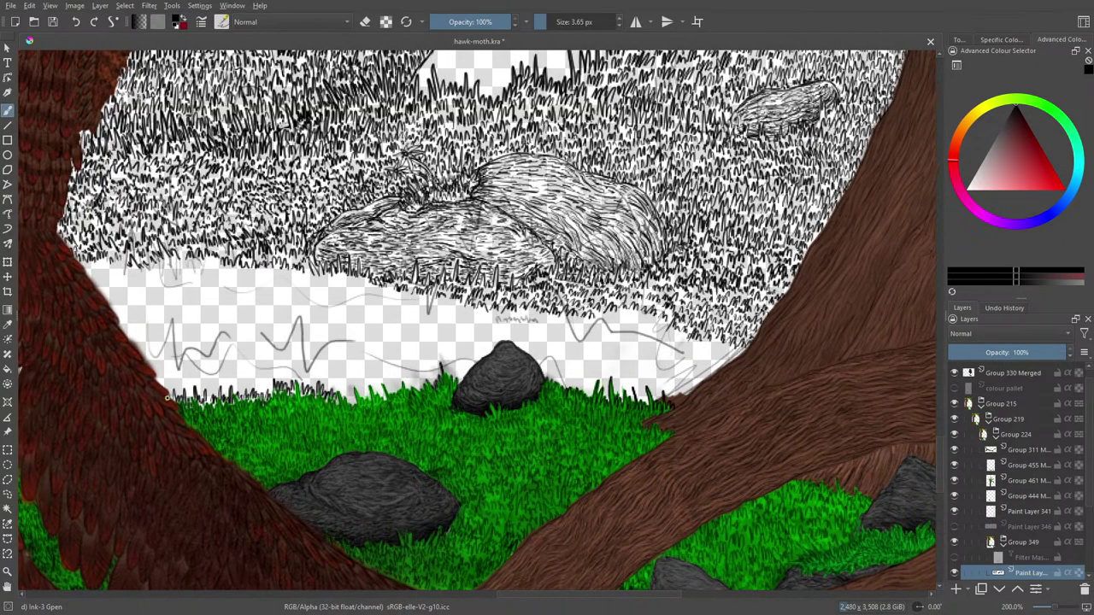
pyautogui.moveTo(167, 398)
pyautogui.mouseDown()
pyautogui.moveTo(168, 383)
pyautogui.moveTo(198, 383)
pyautogui.mouseUp()
pyautogui.moveTo(209, 401)
pyautogui.mouseDown()
pyautogui.moveTo(214, 384)
pyautogui.moveTo(199, 377)
pyautogui.moveTo(231, 379)
pyautogui.mouseUp()
pyautogui.moveTo(235, 395); pyautogui.dragTo(244, 378)
pyautogui.moveTo(248, 393); pyautogui.dragTo(253, 387)
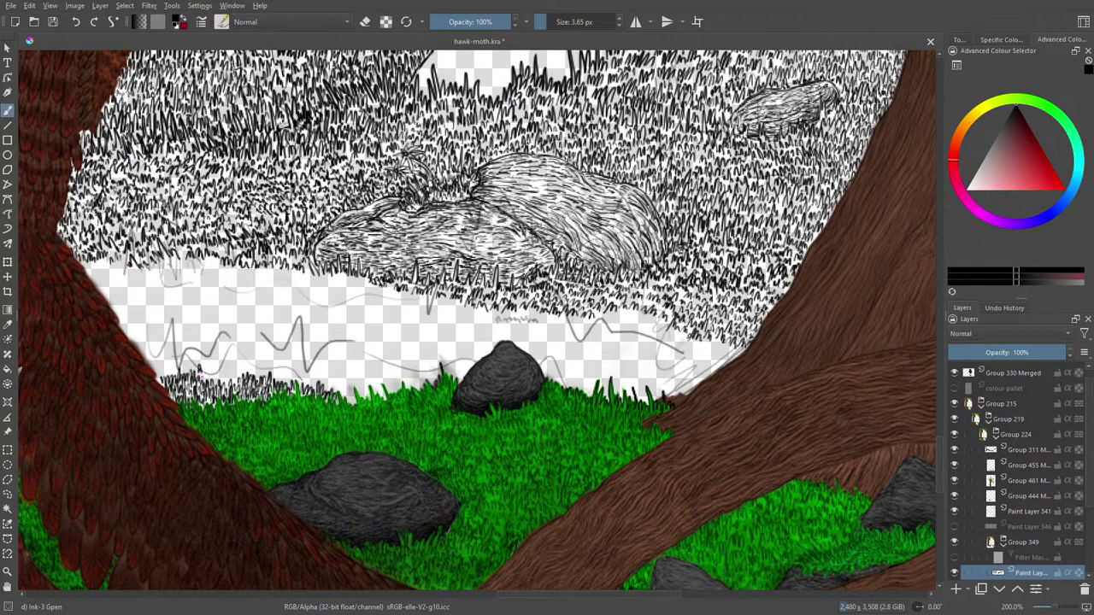
# - Build the blades beside the tail into a dense rounded grass mound that slopes down to the green grass
pyautogui.moveTo(202, 381)
pyautogui.mouseDown()
pyautogui.moveTo(212, 367)
pyautogui.moveTo(241, 372)
pyautogui.moveTo(218, 360)
pyautogui.moveTo(253, 348)
pyautogui.moveTo(275, 357)
pyautogui.moveTo(231, 369)
pyautogui.moveTo(242, 364)
pyautogui.mouseUp()
pyautogui.moveTo(242, 371); pyautogui.dragTo(247, 364)
pyautogui.moveTo(249, 370); pyautogui.dragTo(262, 363)
pyautogui.moveTo(263, 373); pyautogui.dragTo(267, 365)
pyautogui.moveTo(270, 376)
pyautogui.mouseDown()
pyautogui.moveTo(272, 365)
pyautogui.moveTo(211, 361)
pyautogui.mouseUp()
pyautogui.moveTo(203, 373); pyautogui.dragTo(242, 369)
pyautogui.moveTo(243, 378); pyautogui.dragTo(258, 371)
pyautogui.moveTo(261, 381)
pyautogui.mouseDown()
pyautogui.moveTo(264, 369)
pyautogui.moveTo(278, 374)
pyautogui.mouseUp()
pyautogui.moveTo(281, 385); pyautogui.dragTo(289, 368)
pyautogui.moveTo(289, 379); pyautogui.dragTo(294, 375)
pyautogui.moveTo(295, 385); pyautogui.dragTo(310, 379)
pyautogui.moveTo(313, 390); pyautogui.dragTo(318, 374)
pyautogui.moveTo(319, 392)
pyautogui.mouseDown()
pyautogui.moveTo(322, 374)
pyautogui.moveTo(319, 383)
pyautogui.mouseUp()
pyautogui.moveTo(314, 390); pyautogui.dragTo(317, 377)
pyautogui.moveTo(306, 382); pyautogui.dragTo(312, 371)
pyautogui.moveTo(306, 382); pyautogui.dragTo(301, 369)
pyautogui.moveTo(292, 380); pyautogui.dragTo(294, 360)
pyautogui.moveTo(285, 373); pyautogui.dragTo(291, 359)
pyautogui.moveTo(278, 373); pyautogui.dragTo(283, 345)
pyautogui.moveTo(280, 365)
pyautogui.mouseDown()
pyautogui.moveTo(280, 347)
pyautogui.moveTo(275, 356)
pyautogui.mouseUp()
pyautogui.moveTo(267, 361); pyautogui.dragTo(282, 353)
pyautogui.moveTo(286, 362)
pyautogui.mouseDown()
pyautogui.moveTo(289, 352)
pyautogui.moveTo(288, 363)
pyautogui.mouseUp()
pyautogui.moveTo(290, 366); pyautogui.dragTo(296, 357)
pyautogui.moveTo(294, 366)
pyautogui.mouseDown()
pyautogui.moveTo(309, 351)
pyautogui.moveTo(311, 364)
pyautogui.mouseUp()
pyautogui.moveTo(310, 375); pyautogui.dragTo(326, 366)
pyautogui.moveTo(321, 383); pyautogui.dragTo(329, 378)
pyautogui.moveTo(327, 390)
pyautogui.mouseDown()
pyautogui.moveTo(347, 381)
pyautogui.moveTo(357, 396)
pyautogui.mouseUp()
pyautogui.moveTo(354, 407); pyautogui.dragTo(352, 397)
pyautogui.moveTo(343, 405); pyautogui.dragTo(346, 400)
pyautogui.moveTo(339, 406); pyautogui.dragTo(337, 399)
pyautogui.moveTo(330, 406); pyautogui.dragTo(332, 399)
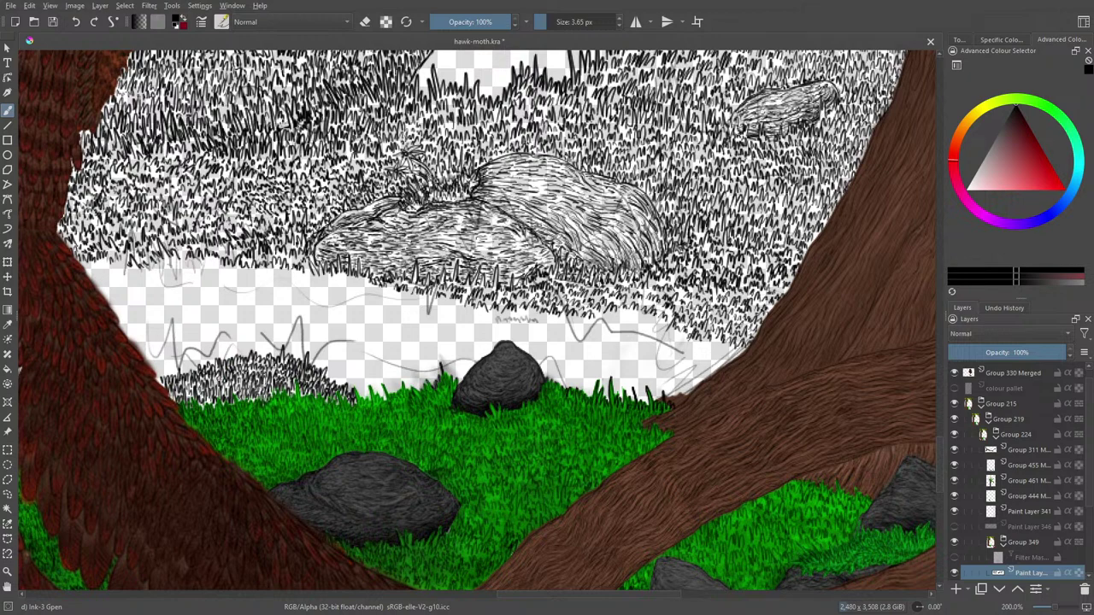
pyautogui.moveTo(218, 384); pyautogui.dragTo(214, 378)
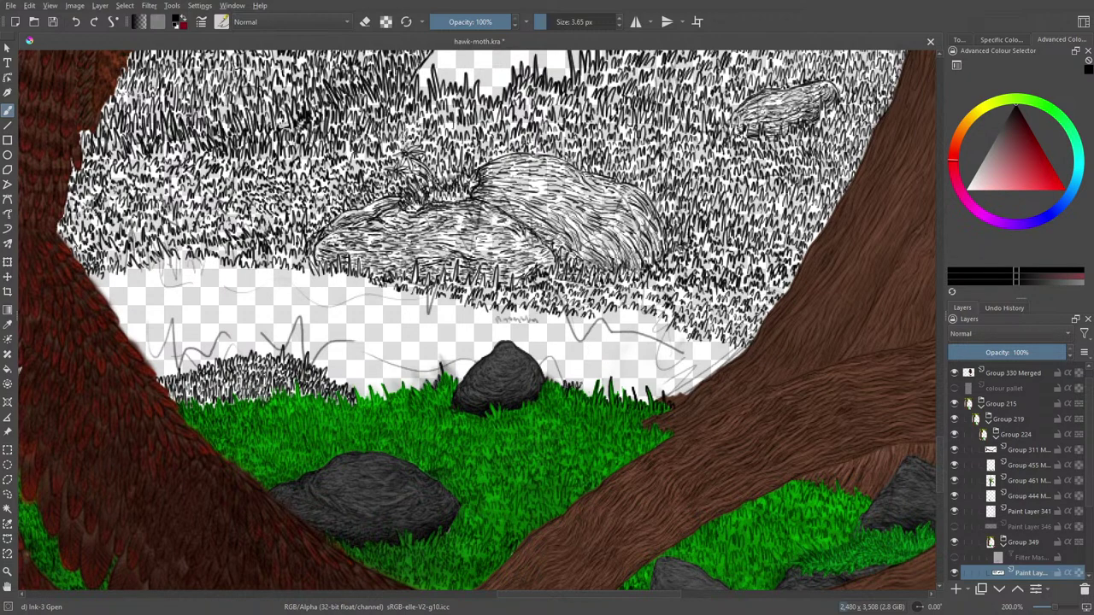
# - Ink short grass blades along the green grass edge from the small rock to the tree root, undoing one stray stroke
pyautogui.moveTo(594, 390)
pyautogui.mouseDown()
pyautogui.moveTo(599, 374)
pyautogui.moveTo(621, 386)
pyautogui.mouseUp()
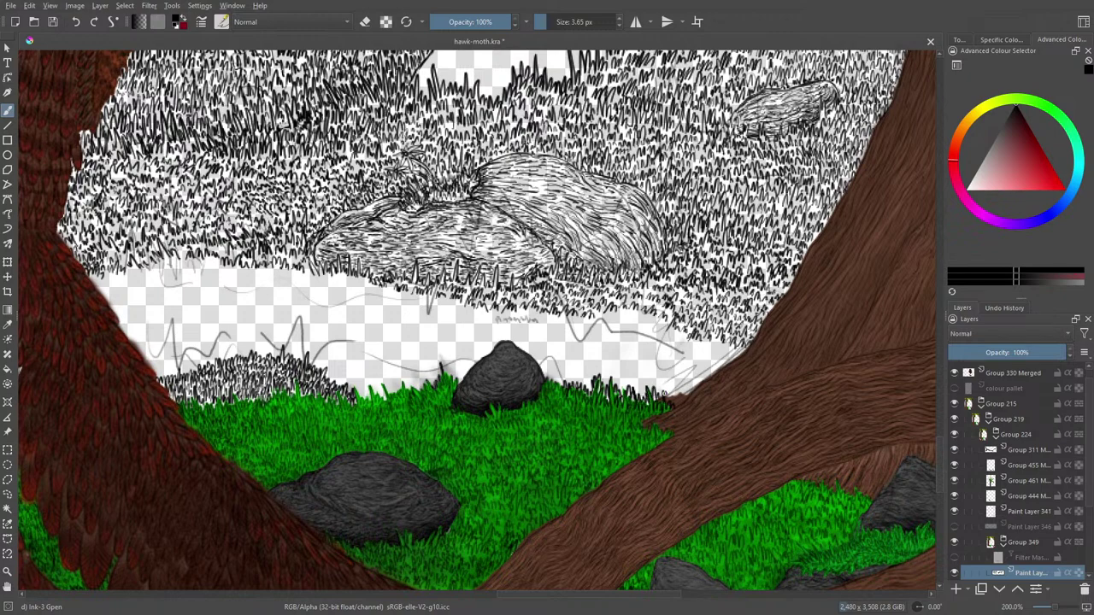
pyautogui.moveTo(669, 392); pyautogui.dragTo(688, 386)
pyautogui.moveTo(695, 391)
pyautogui.mouseDown()
pyautogui.moveTo(691, 376)
pyautogui.moveTo(705, 384)
pyautogui.mouseUp()
pyautogui.moveTo(710, 409); pyautogui.dragTo(707, 392)
pyautogui.click(76, 21)
pyautogui.moveTo(694, 379)
pyautogui.mouseDown()
pyautogui.moveTo(677, 374)
pyautogui.moveTo(674, 384)
pyautogui.mouseUp()
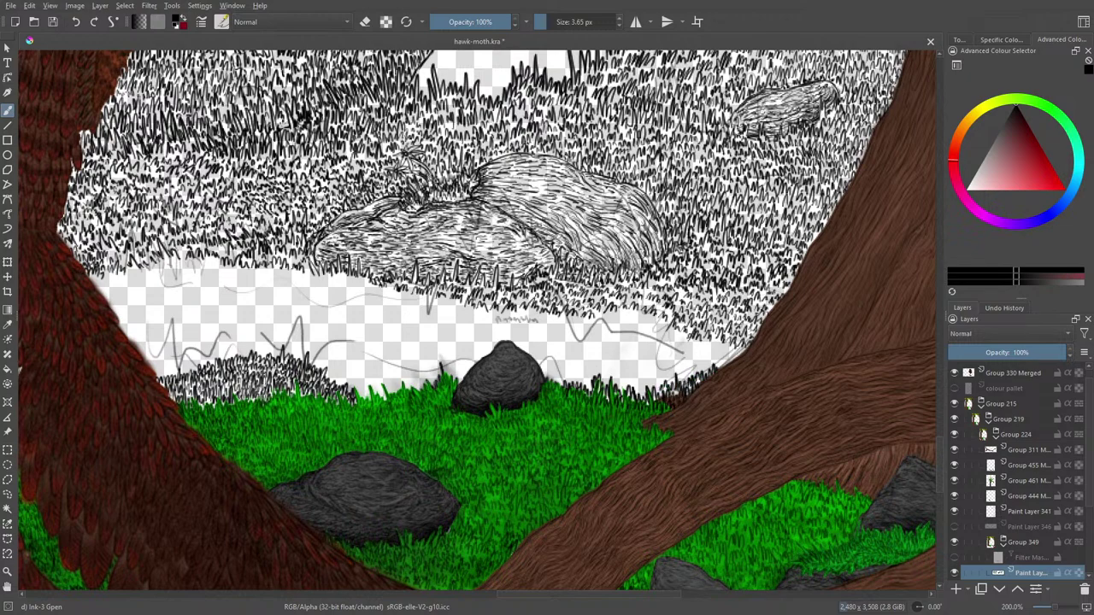
# - Add a second layer of grass blades above the edge between the small rock and the tree root
pyautogui.moveTo(648, 380)
pyautogui.mouseDown()
pyautogui.moveTo(641, 393)
pyautogui.moveTo(641, 379)
pyautogui.moveTo(625, 388)
pyautogui.moveTo(603, 373)
pyautogui.mouseUp()
pyautogui.moveTo(610, 382); pyautogui.dragTo(610, 366)
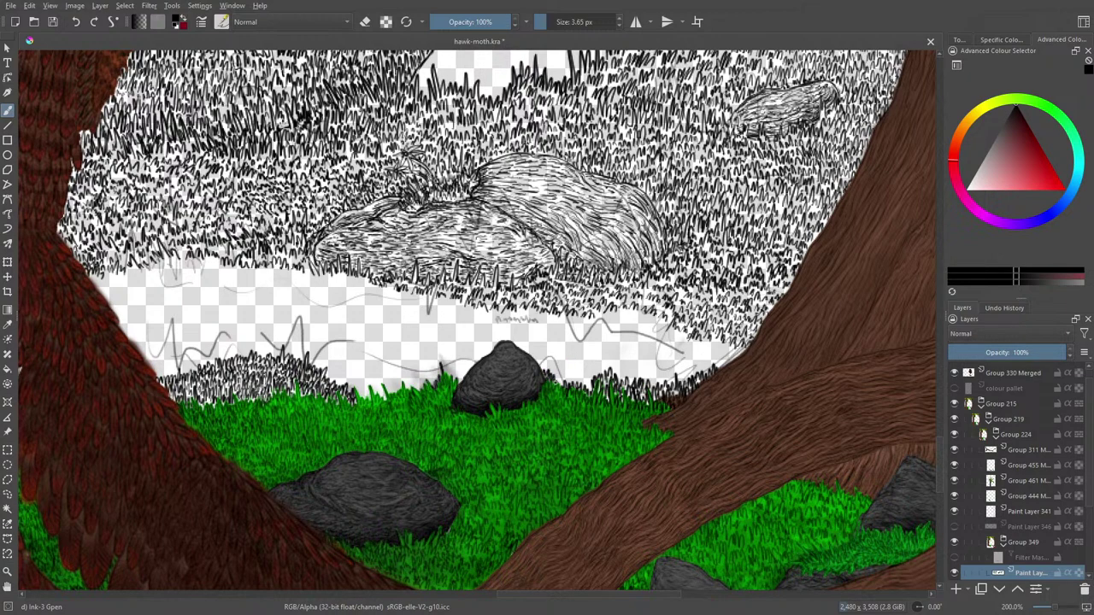
pyautogui.moveTo(556, 385)
pyautogui.mouseDown()
pyautogui.moveTo(555, 368)
pyautogui.moveTo(575, 361)
pyautogui.mouseUp()
pyautogui.moveTo(582, 382)
pyautogui.mouseDown()
pyautogui.moveTo(581, 361)
pyautogui.moveTo(587, 377)
pyautogui.mouseUp()
pyautogui.moveTo(593, 389); pyautogui.dragTo(592, 383)
# - Fill the blank area right of the small rock with a dense grass clump that joins the inked grass above
pyautogui.scroll(-4, 1044, 606)
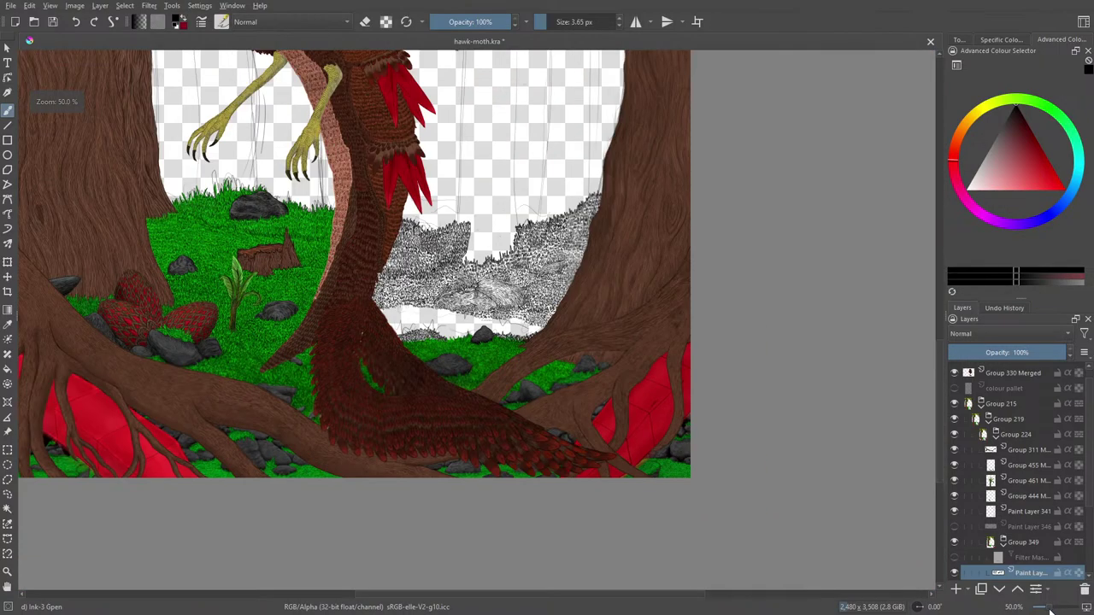
pyautogui.scroll(3, 1044, 607)
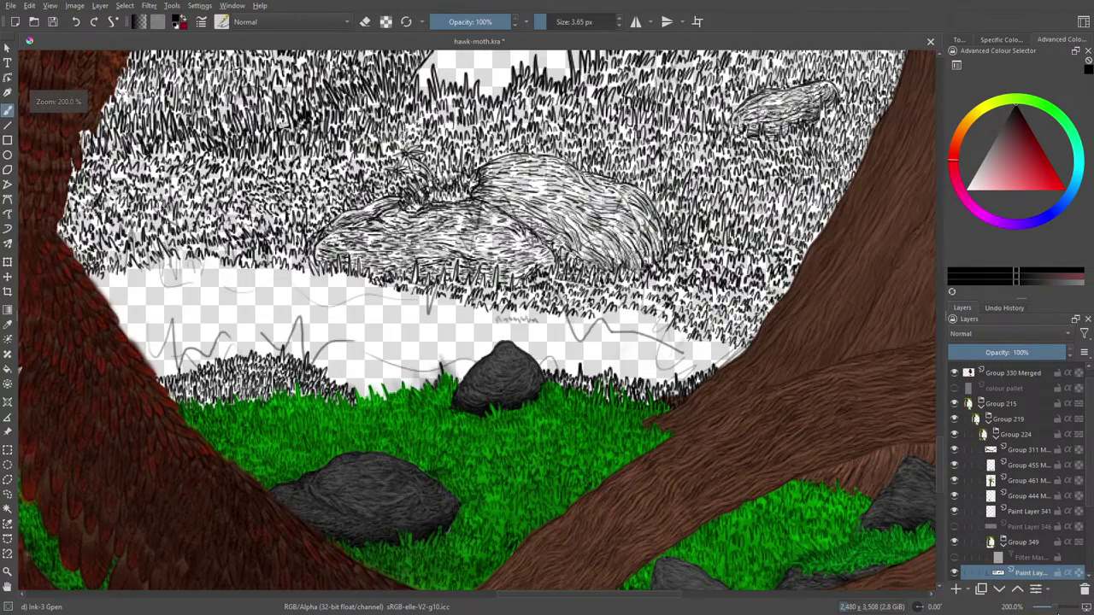
pyautogui.hotkey('ctrl', '-')
pyautogui.hotkey('ctrl', '-')
pyautogui.hotkey('ctrl', '-')
pyautogui.hotkey('ctrl', '+')
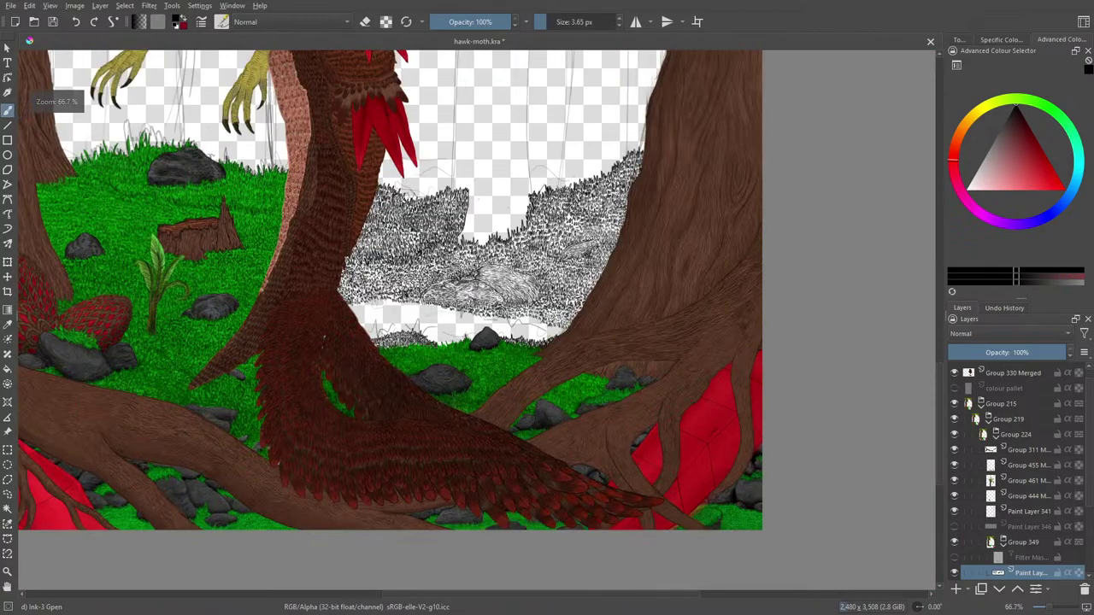
pyautogui.scroll(4, 1045, 606)
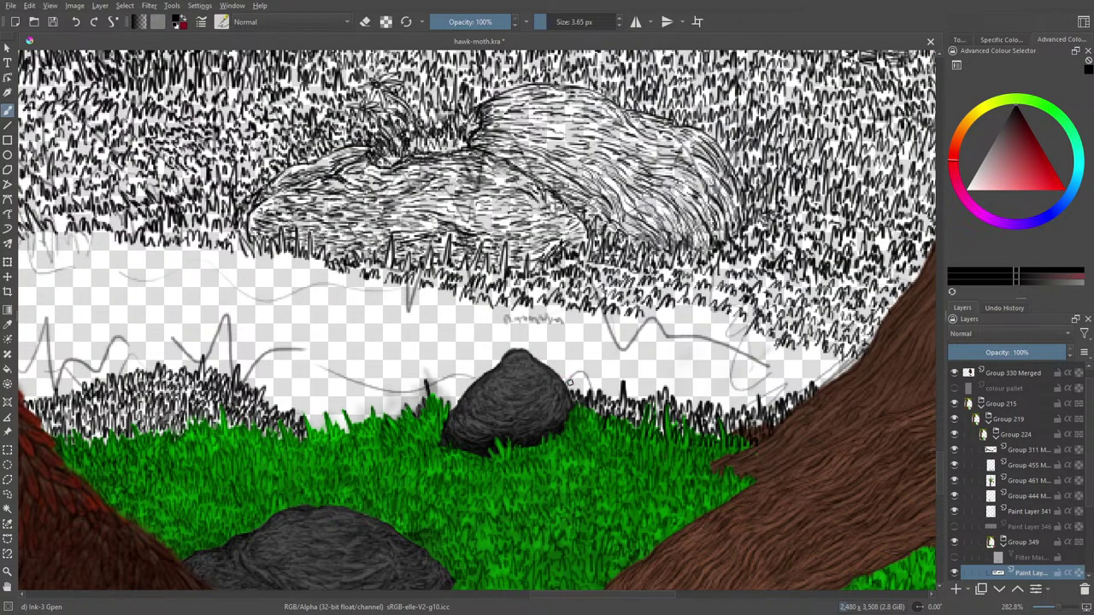
pyautogui.moveTo(579, 385)
pyautogui.mouseDown()
pyautogui.moveTo(611, 393)
pyautogui.moveTo(617, 376)
pyautogui.moveTo(641, 394)
pyautogui.moveTo(675, 367)
pyautogui.moveTo(674, 395)
pyautogui.moveTo(689, 392)
pyautogui.mouseUp()
pyautogui.moveTo(684, 400)
pyautogui.mouseDown()
pyautogui.moveTo(692, 381)
pyautogui.moveTo(697, 389)
pyautogui.moveTo(687, 383)
pyautogui.moveTo(691, 357)
pyautogui.moveTo(701, 364)
pyautogui.moveTo(706, 378)
pyautogui.moveTo(684, 350)
pyautogui.moveTo(652, 372)
pyautogui.moveTo(638, 350)
pyautogui.mouseUp()
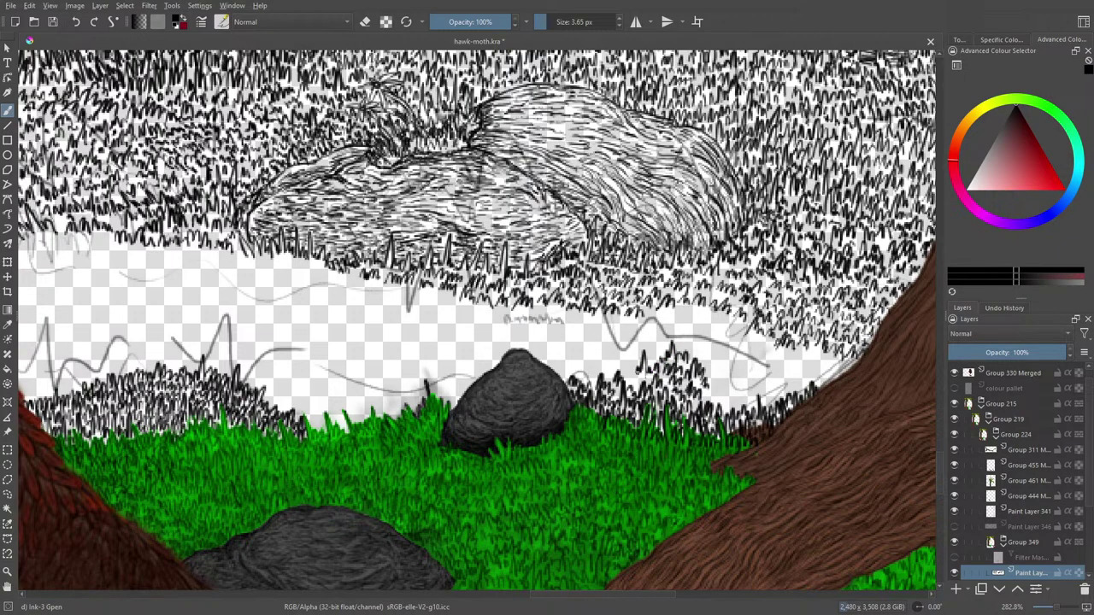
pyautogui.moveTo(633, 388)
pyautogui.mouseDown()
pyautogui.moveTo(631, 367)
pyautogui.moveTo(639, 372)
pyautogui.moveTo(635, 383)
pyautogui.moveTo(626, 362)
pyautogui.moveTo(670, 323)
pyautogui.moveTo(685, 345)
pyautogui.moveTo(687, 326)
pyautogui.mouseUp()
pyautogui.moveTo(694, 350)
pyautogui.mouseDown()
pyautogui.moveTo(693, 330)
pyautogui.moveTo(694, 340)
pyautogui.mouseUp()
pyautogui.moveTo(692, 363)
pyautogui.mouseDown()
pyautogui.moveTo(691, 348)
pyautogui.moveTo(704, 349)
pyautogui.mouseUp()
pyautogui.moveTo(711, 371); pyautogui.dragTo(714, 359)
pyautogui.moveTo(718, 376); pyautogui.dragTo(701, 328)
pyautogui.moveTo(707, 344)
pyautogui.mouseDown()
pyautogui.moveTo(706, 331)
pyautogui.moveTo(726, 342)
pyautogui.mouseUp()
pyautogui.moveTo(715, 333)
pyautogui.mouseDown()
pyautogui.moveTo(721, 316)
pyautogui.moveTo(774, 340)
pyautogui.moveTo(741, 342)
pyautogui.mouseUp()
pyautogui.moveTo(749, 359)
pyautogui.mouseDown()
pyautogui.moveTo(750, 347)
pyautogui.moveTo(708, 328)
pyautogui.mouseUp()
pyautogui.moveTo(708, 335); pyautogui.dragTo(698, 313)
pyautogui.moveTo(695, 328); pyautogui.dragTo(688, 314)
pyautogui.moveTo(685, 328); pyautogui.dragTo(685, 321)
pyautogui.moveTo(695, 333); pyautogui.dragTo(677, 308)
pyautogui.moveTo(671, 324); pyautogui.dragTo(665, 313)
pyautogui.moveTo(690, 315); pyautogui.dragTo(691, 308)
pyautogui.moveTo(701, 317)
pyautogui.mouseDown()
pyautogui.moveTo(697, 304)
pyautogui.moveTo(706, 310)
pyautogui.moveTo(651, 318)
pyautogui.mouseUp()
pyautogui.moveTo(658, 342); pyautogui.dragTo(654, 325)
pyautogui.moveTo(651, 343)
pyautogui.mouseDown()
pyautogui.moveTo(647, 333)
pyautogui.moveTo(636, 343)
pyautogui.mouseUp()
pyautogui.moveTo(634, 356)
pyautogui.mouseDown()
pyautogui.moveTo(625, 345)
pyautogui.moveTo(596, 368)
pyautogui.mouseUp()
pyautogui.moveTo(592, 383); pyautogui.dragTo(581, 367)
pyautogui.moveTo(574, 378); pyautogui.dragTo(567, 369)
pyautogui.moveTo(561, 379)
pyautogui.mouseDown()
pyautogui.moveTo(556, 359)
pyautogui.moveTo(578, 356)
pyautogui.mouseUp()
pyautogui.moveTo(587, 367); pyautogui.dragTo(587, 342)
pyautogui.moveTo(598, 367); pyautogui.dragTo(600, 355)
pyautogui.moveTo(607, 362); pyautogui.dragTo(605, 333)
pyautogui.moveTo(615, 355); pyautogui.dragTo(617, 338)
pyautogui.moveTo(624, 349); pyautogui.dragTo(629, 330)
pyautogui.moveTo(637, 342); pyautogui.dragTo(634, 325)
pyautogui.moveTo(642, 336); pyautogui.dragTo(642, 318)
pyautogui.moveTo(652, 333); pyautogui.dragTo(651, 321)
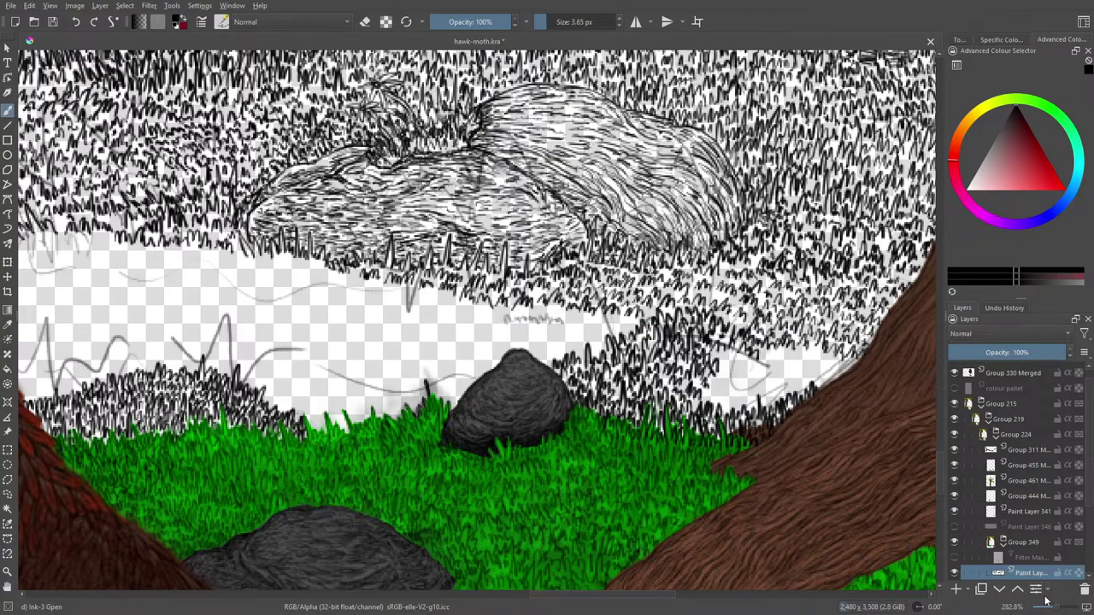
# - Switch to the Eraser Circle brush and set its size to 8.35 px
pyautogui.moveTo(1054, 608); pyautogui.dragTo(1049, 608)
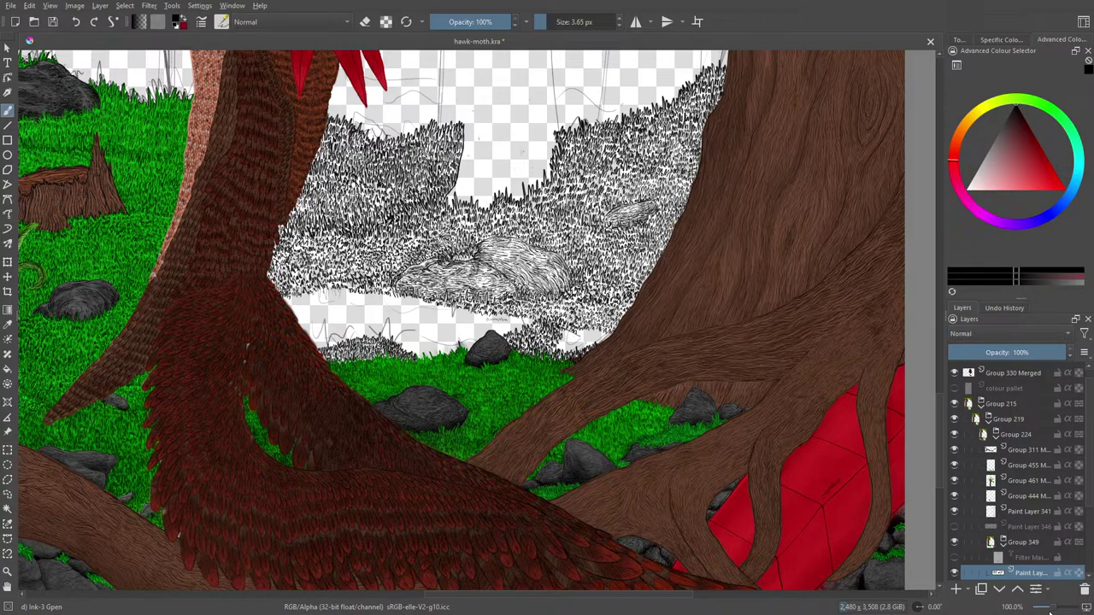
pyautogui.moveTo(1052, 609); pyautogui.dragTo(1058, 610)
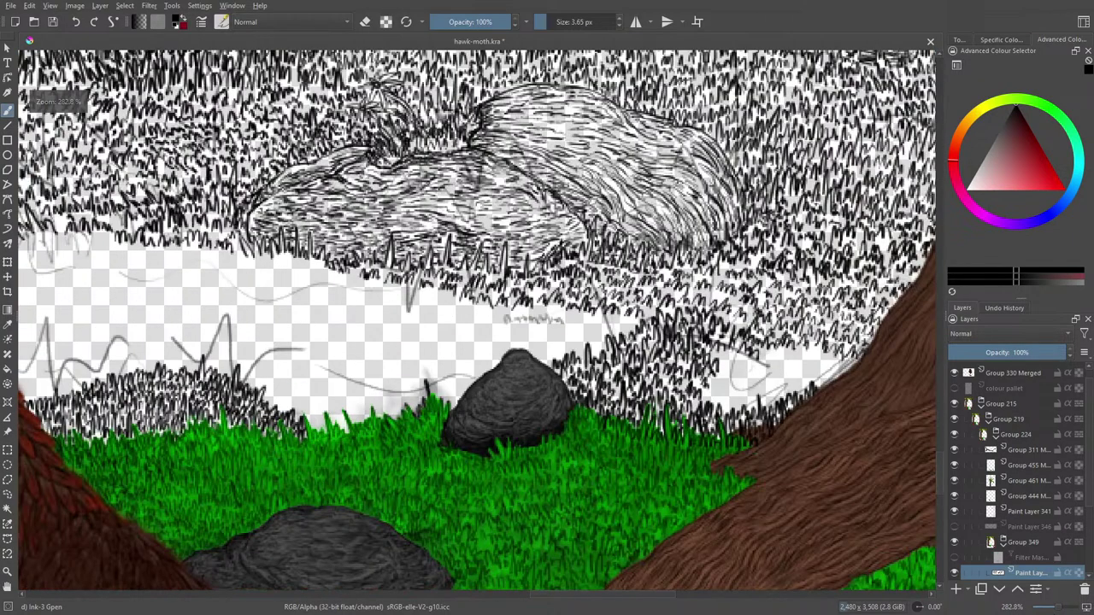
pyautogui.press('/')
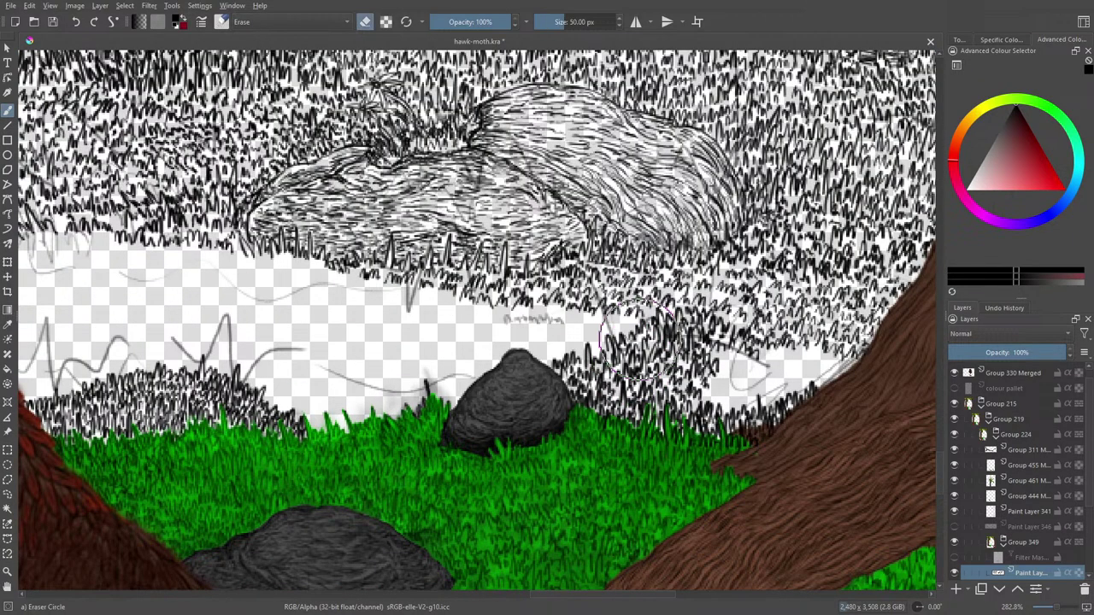
pyautogui.moveTo(570, 23); pyautogui.dragTo(549, 24)
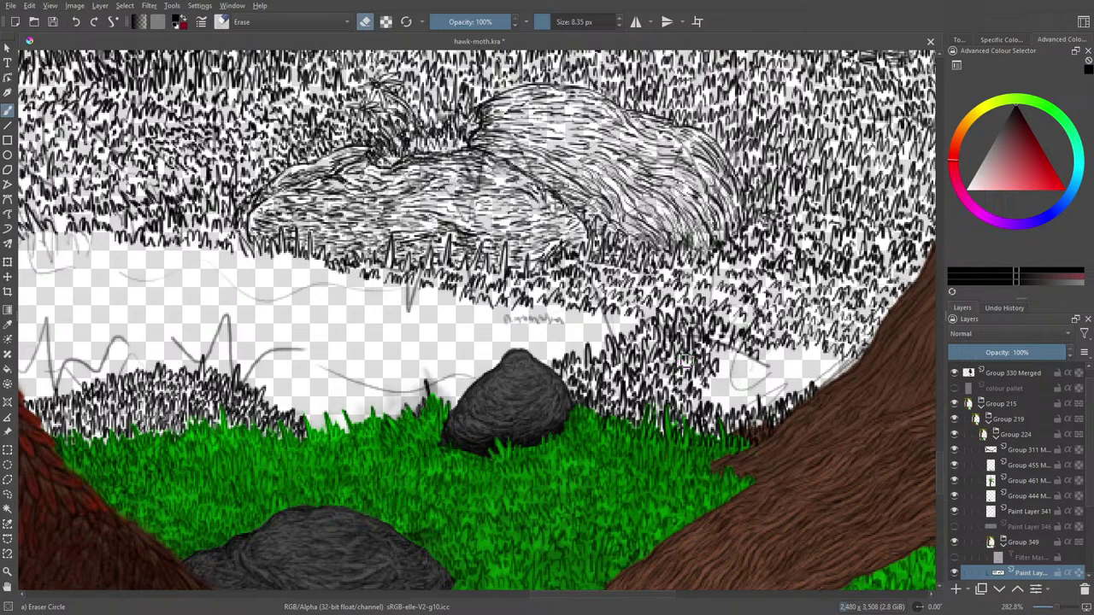
# - Return to Ink-3 Gpen and ink grass blades along the small rock's left side and behind its upper right side
pyautogui.press('e')
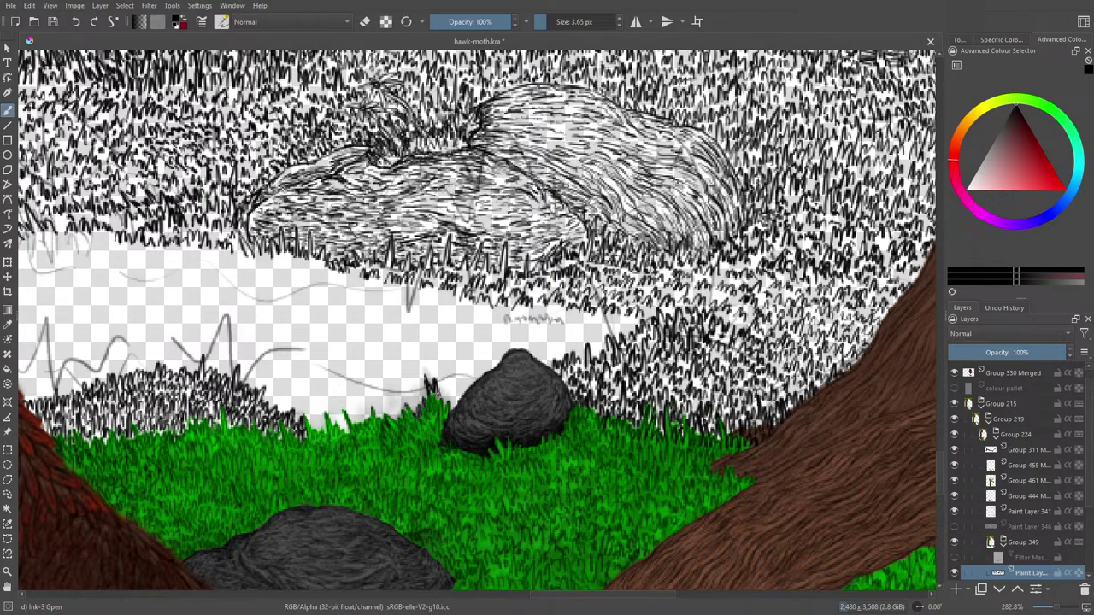
pyautogui.moveTo(438, 400)
pyautogui.mouseDown()
pyautogui.moveTo(441, 381)
pyautogui.moveTo(456, 393)
pyautogui.moveTo(458, 376)
pyautogui.moveTo(467, 382)
pyautogui.moveTo(483, 357)
pyautogui.moveTo(539, 345)
pyautogui.moveTo(546, 354)
pyautogui.moveTo(590, 331)
pyautogui.mouseUp()
pyautogui.moveTo(593, 357); pyautogui.dragTo(603, 332)
pyautogui.moveTo(607, 352)
pyautogui.mouseDown()
pyautogui.moveTo(618, 322)
pyautogui.moveTo(633, 318)
pyautogui.moveTo(614, 315)
pyautogui.mouseUp()
pyautogui.moveTo(603, 328); pyautogui.dragTo(603, 315)
pyautogui.moveTo(597, 342); pyautogui.dragTo(599, 325)
pyautogui.moveTo(590, 341); pyautogui.dragTo(589, 322)
pyautogui.moveTo(581, 340)
pyautogui.mouseDown()
pyautogui.moveTo(573, 318)
pyautogui.moveTo(554, 333)
pyautogui.mouseUp()
pyautogui.moveTo(543, 350); pyautogui.dragTo(545, 321)
pyautogui.moveTo(549, 337); pyautogui.dragTo(552, 325)
pyautogui.moveTo(556, 327)
pyautogui.mouseDown()
pyautogui.moveTo(567, 318)
pyautogui.moveTo(593, 327)
pyautogui.mouseUp()
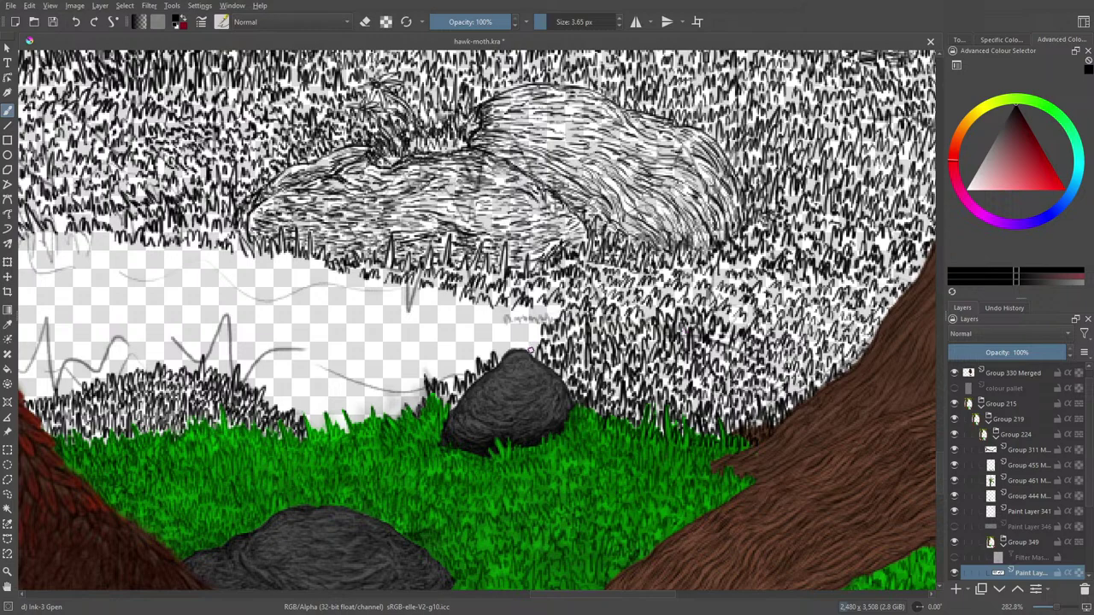
# - Fill the space above and left of the small rock with grass blades up to the inked grass above
pyautogui.moveTo(532, 352)
pyautogui.mouseDown()
pyautogui.moveTo(500, 344)
pyautogui.moveTo(530, 321)
pyautogui.moveTo(535, 340)
pyautogui.moveTo(541, 309)
pyautogui.moveTo(554, 307)
pyautogui.moveTo(557, 317)
pyautogui.moveTo(526, 311)
pyautogui.moveTo(503, 328)
pyautogui.moveTo(521, 305)
pyautogui.moveTo(466, 316)
pyautogui.moveTo(490, 326)
pyautogui.moveTo(496, 310)
pyautogui.moveTo(498, 326)
pyautogui.moveTo(461, 322)
pyautogui.moveTo(470, 331)
pyautogui.mouseUp()
pyautogui.moveTo(475, 345)
pyautogui.mouseDown()
pyautogui.moveTo(478, 327)
pyautogui.moveTo(494, 331)
pyautogui.moveTo(482, 348)
pyautogui.mouseUp()
pyautogui.moveTo(477, 359)
pyautogui.mouseDown()
pyautogui.moveTo(475, 344)
pyautogui.moveTo(441, 369)
pyautogui.mouseUp()
pyautogui.moveTo(437, 374); pyautogui.dragTo(436, 351)
pyautogui.moveTo(443, 367); pyautogui.dragTo(446, 350)
pyautogui.moveTo(453, 370); pyautogui.dragTo(463, 345)
pyautogui.moveTo(465, 356); pyautogui.dragTo(464, 351)
pyautogui.moveTo(461, 345); pyautogui.dragTo(454, 332)
pyautogui.moveTo(451, 348); pyautogui.dragTo(446, 341)
pyautogui.moveTo(443, 349); pyautogui.dragTo(431, 351)
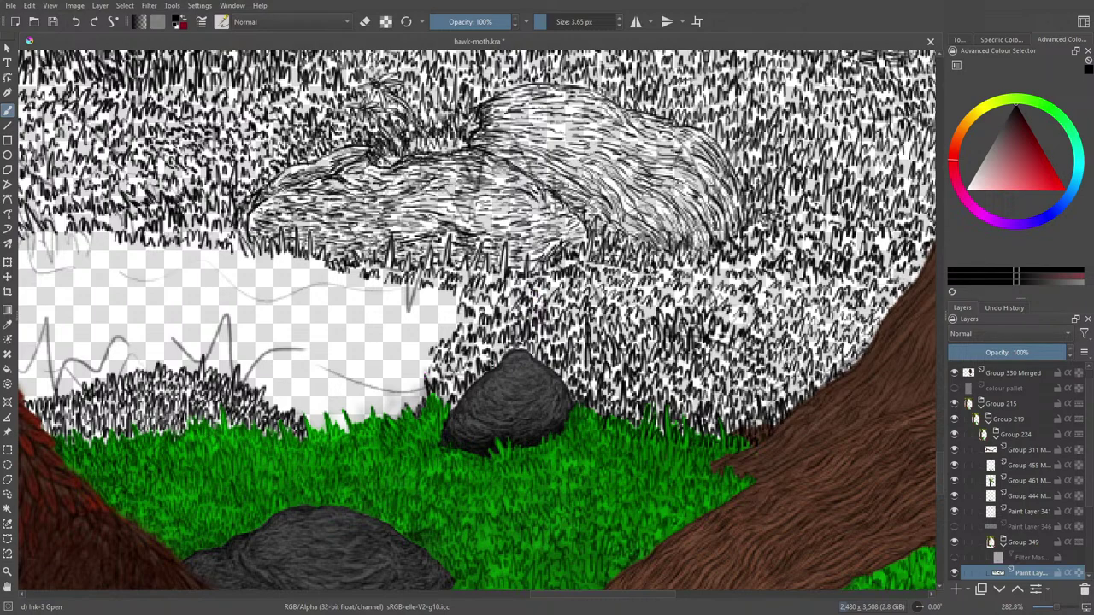
# - Ink blades on top of the grass mound and between it and the small rock, thickening the grass left of the rock
pyautogui.click(1053, 609)
pyautogui.moveTo(1051, 610); pyautogui.dragTo(1057, 610)
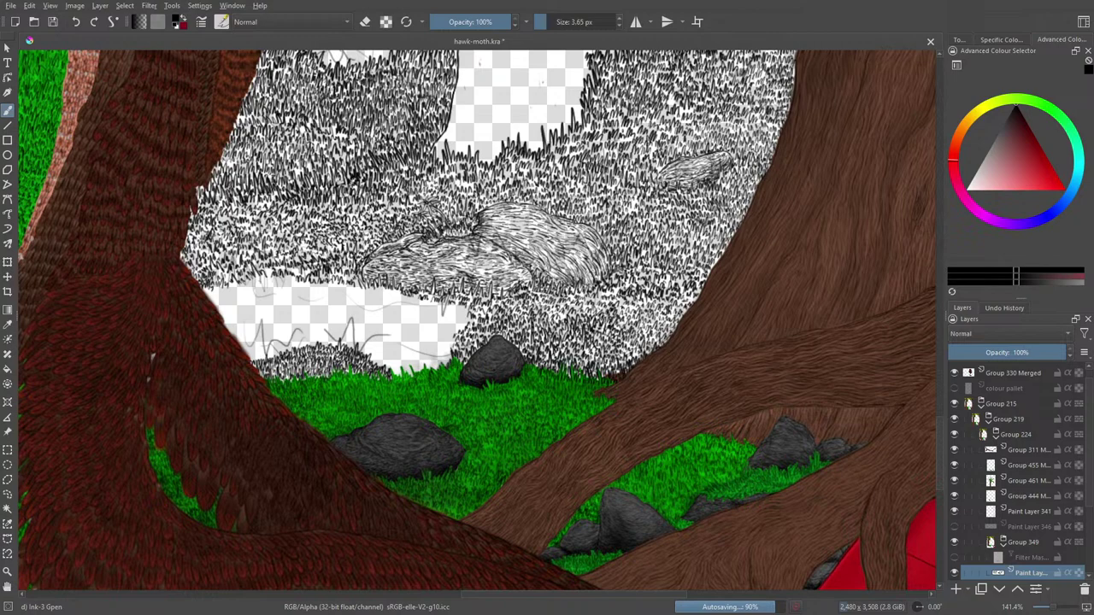
pyautogui.press('e')
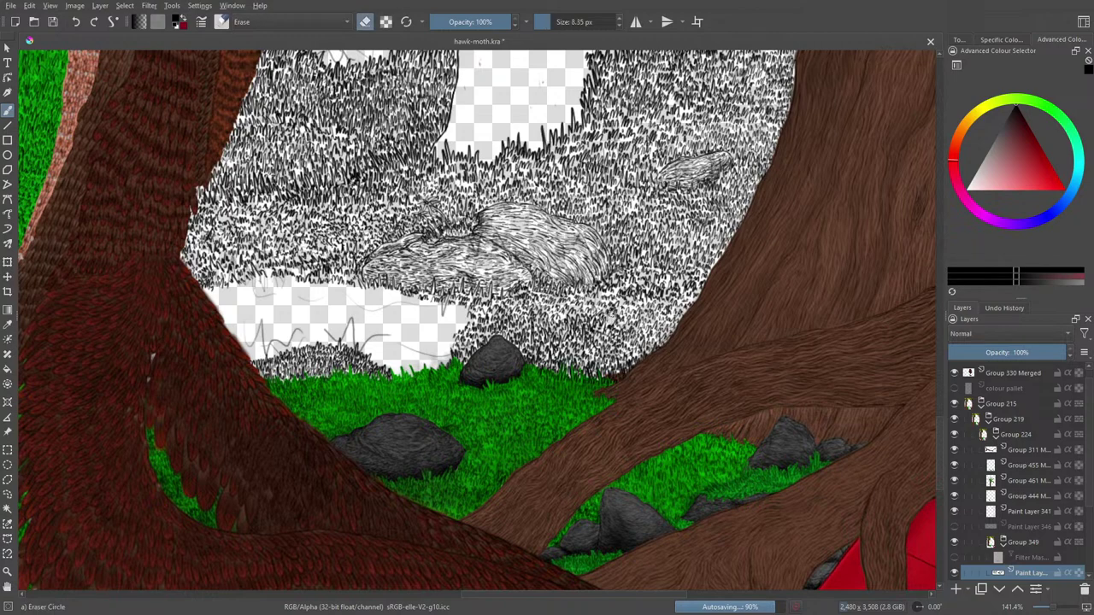
pyautogui.press('e')
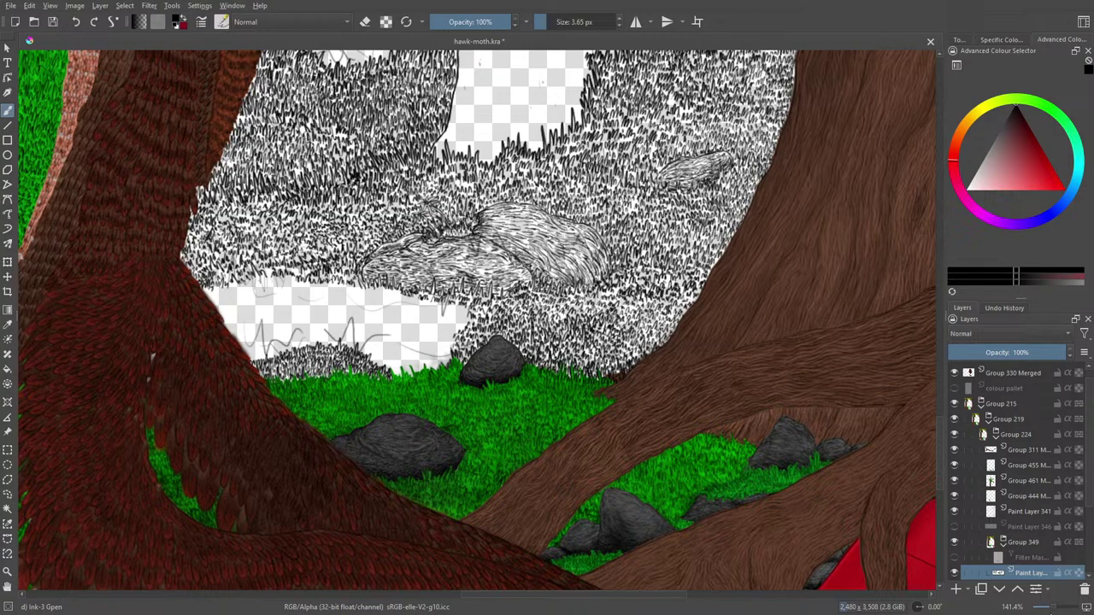
pyautogui.moveTo(1054, 608); pyautogui.dragTo(1057, 612)
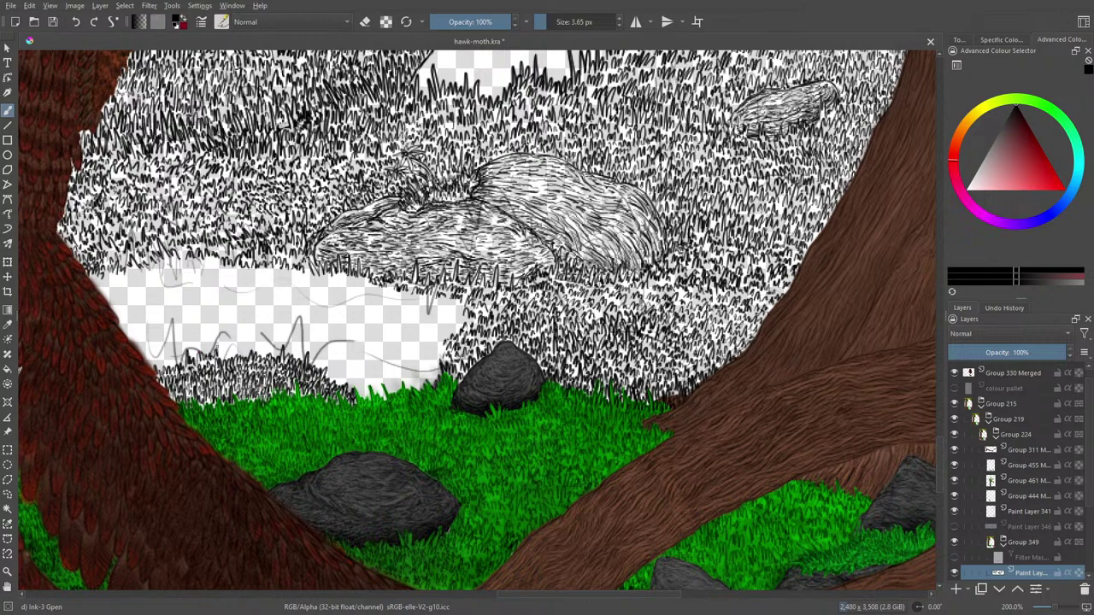
pyautogui.rightClick(222, 353)
pyautogui.click(123, 178)
pyautogui.moveTo(221, 358); pyautogui.dragTo(232, 349)
pyautogui.moveTo(264, 355); pyautogui.dragTo(280, 344)
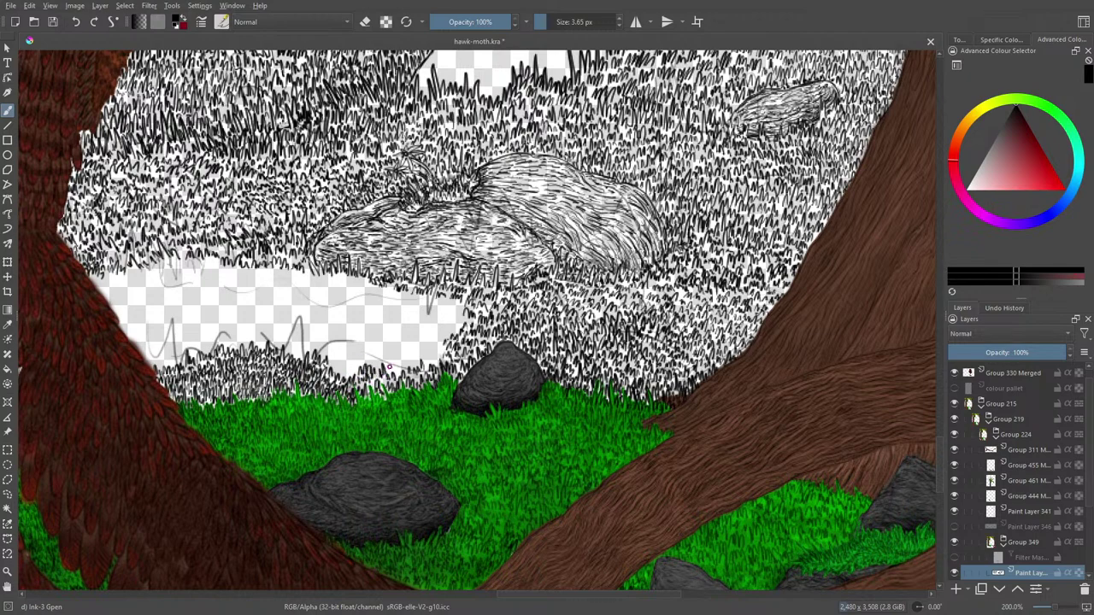
pyautogui.moveTo(392, 370)
pyautogui.mouseDown()
pyautogui.moveTo(431, 355)
pyautogui.moveTo(455, 326)
pyautogui.moveTo(453, 313)
pyautogui.moveTo(437, 332)
pyautogui.moveTo(436, 314)
pyautogui.moveTo(458, 301)
pyautogui.moveTo(441, 302)
pyautogui.mouseUp()
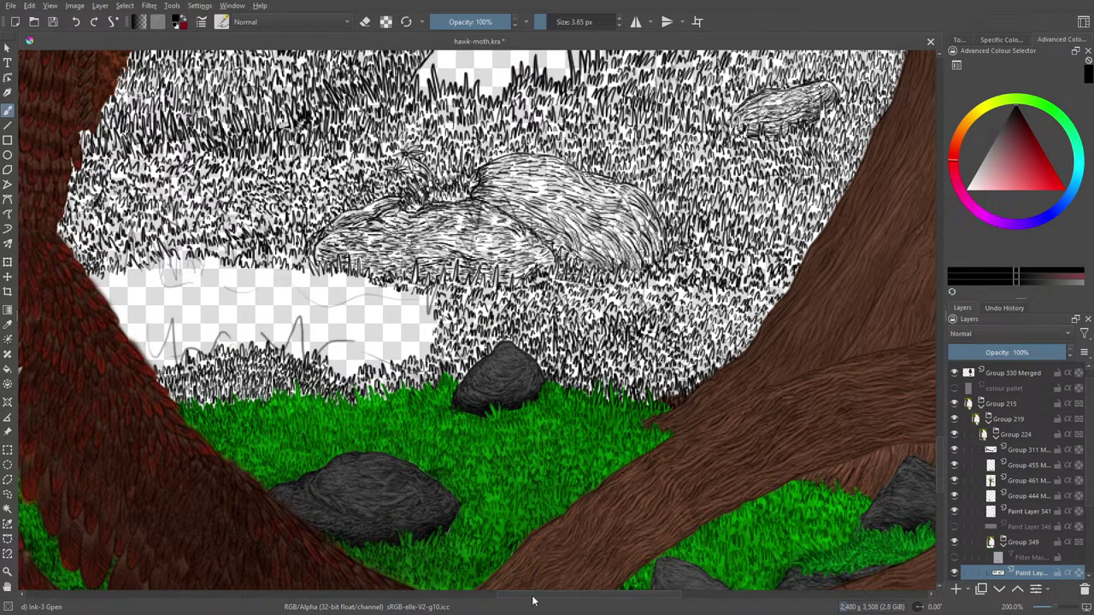
# - Ink another row of blades above the grass fringe between the mound and the small rock, undoing the last stray stroke
pyautogui.moveTo(533, 596); pyautogui.dragTo(498, 605)
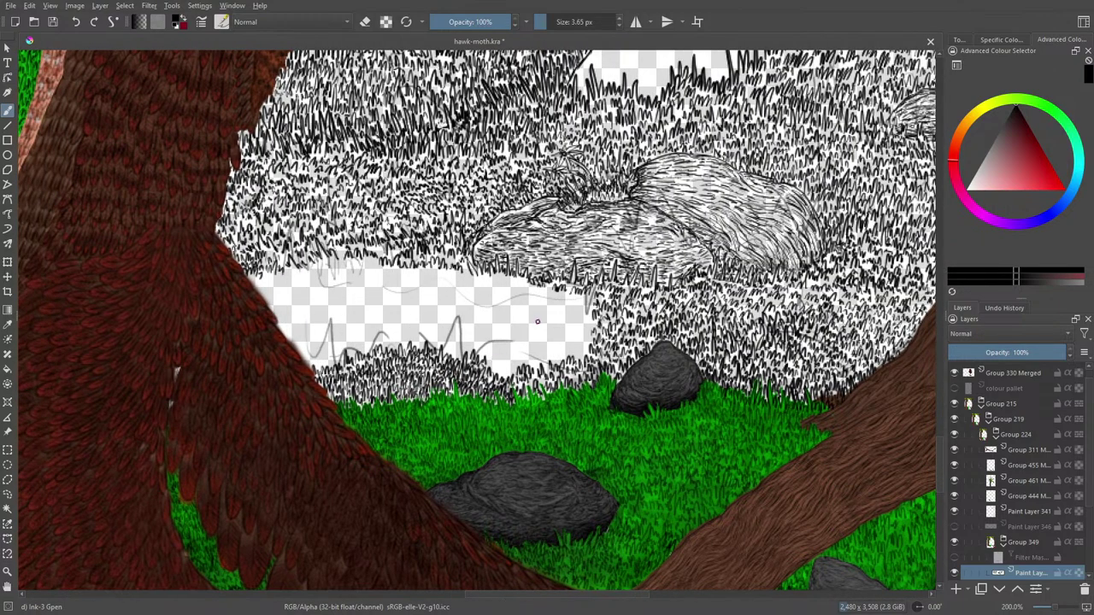
pyautogui.moveTo(490, 368); pyautogui.dragTo(493, 355)
pyautogui.moveTo(492, 372); pyautogui.dragTo(501, 360)
pyautogui.moveTo(503, 376); pyautogui.dragTo(515, 365)
pyautogui.moveTo(514, 367); pyautogui.dragTo(519, 353)
pyautogui.moveTo(518, 366); pyautogui.dragTo(526, 351)
pyautogui.moveTo(523, 367); pyautogui.dragTo(538, 354)
pyautogui.moveTo(537, 368); pyautogui.dragTo(542, 353)
pyautogui.moveTo(542, 366); pyautogui.dragTo(557, 344)
pyautogui.moveTo(558, 357); pyautogui.dragTo(567, 343)
pyautogui.moveTo(569, 356); pyautogui.dragTo(576, 344)
pyautogui.moveTo(576, 360); pyautogui.dragTo(582, 350)
pyautogui.moveTo(583, 361); pyautogui.dragTo(586, 346)
pyautogui.moveTo(585, 351); pyautogui.dragTo(584, 337)
pyautogui.hotkey('ctrl', 'z')
# - Extend the inked grass leftward from the right end of the remaining blank gap, between the fringe and the upper grass
pyautogui.moveTo(585, 339); pyautogui.dragTo(586, 324)
pyautogui.moveTo(586, 330); pyautogui.dragTo(593, 319)
pyautogui.moveTo(594, 326)
pyautogui.mouseDown()
pyautogui.moveTo(597, 318)
pyautogui.moveTo(573, 316)
pyautogui.mouseUp()
pyautogui.moveTo(568, 318); pyautogui.dragTo(570, 309)
pyautogui.moveTo(571, 320); pyautogui.dragTo(589, 300)
pyautogui.moveTo(593, 313); pyautogui.dragTo(595, 299)
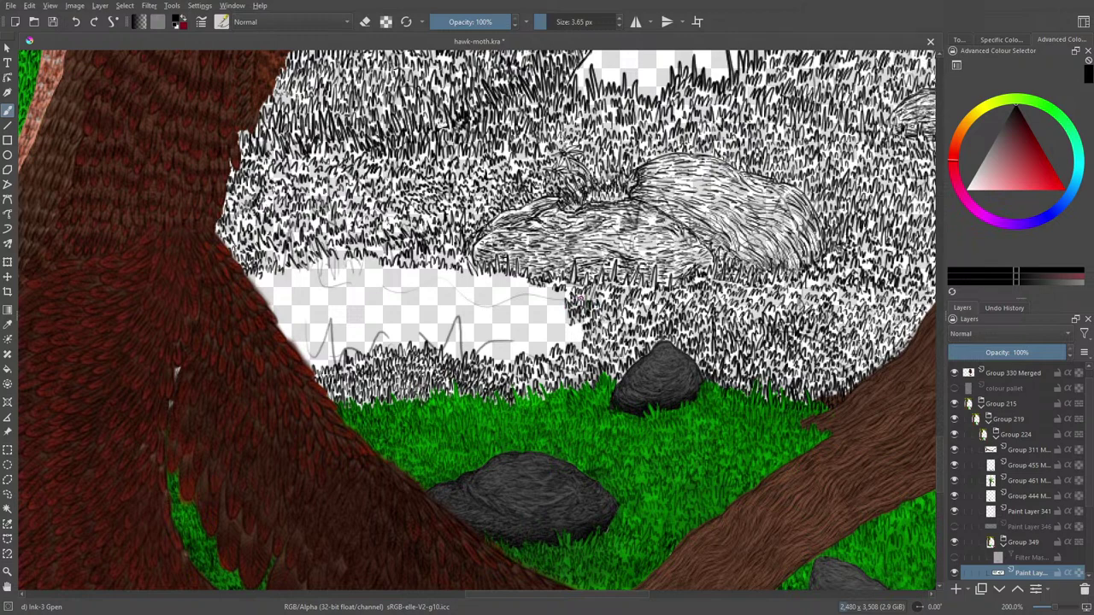
pyautogui.moveTo(565, 294)
pyautogui.mouseDown()
pyautogui.moveTo(550, 301)
pyautogui.moveTo(553, 321)
pyautogui.mouseUp()
pyautogui.moveTo(556, 312)
pyautogui.mouseDown()
pyautogui.moveTo(578, 340)
pyautogui.moveTo(534, 347)
pyautogui.mouseUp()
pyautogui.moveTo(529, 358)
pyautogui.mouseDown()
pyautogui.moveTo(541, 329)
pyautogui.moveTo(562, 327)
pyautogui.mouseUp()
pyautogui.moveTo(565, 334); pyautogui.dragTo(539, 324)
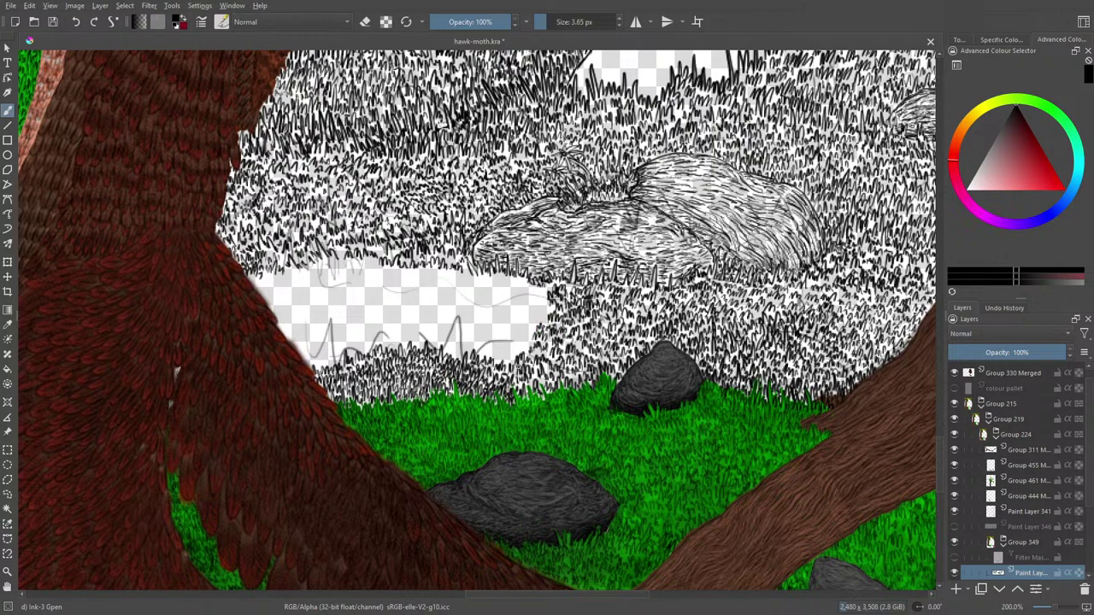
# - Ink grass blades along the lower edge of the blank gap, covering the low dips between the sketched tufts
pyautogui.moveTo(1055, 608)
pyautogui.mouseDown()
pyautogui.moveTo(1045, 611)
pyautogui.moveTo(1058, 608)
pyautogui.mouseUp()
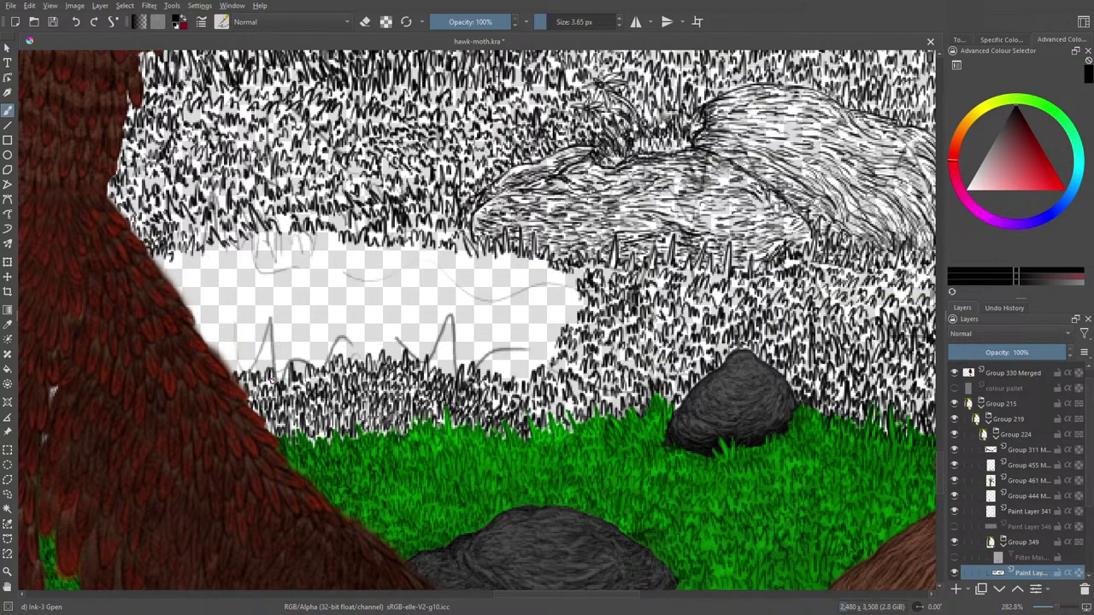
pyautogui.moveTo(300, 369)
pyautogui.mouseDown()
pyautogui.moveTo(314, 349)
pyautogui.moveTo(398, 355)
pyautogui.moveTo(401, 339)
pyautogui.moveTo(450, 371)
pyautogui.mouseUp()
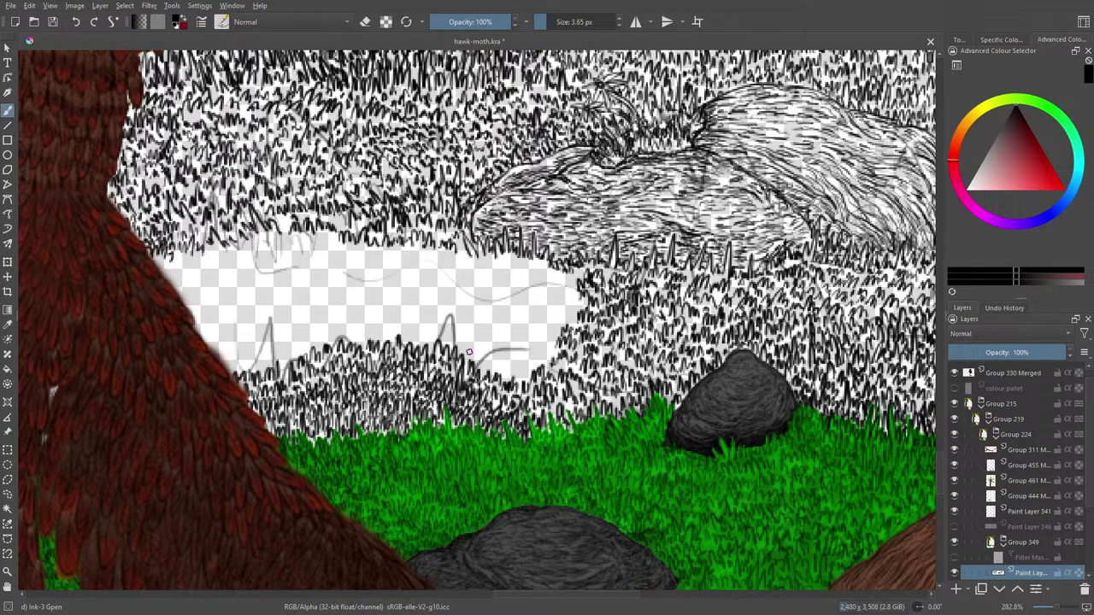
pyautogui.moveTo(470, 351)
pyautogui.mouseDown()
pyautogui.moveTo(547, 345)
pyautogui.moveTo(534, 366)
pyautogui.moveTo(547, 359)
pyautogui.moveTo(516, 368)
pyautogui.moveTo(497, 357)
pyautogui.moveTo(500, 373)
pyautogui.moveTo(526, 376)
pyautogui.moveTo(485, 370)
pyautogui.mouseUp()
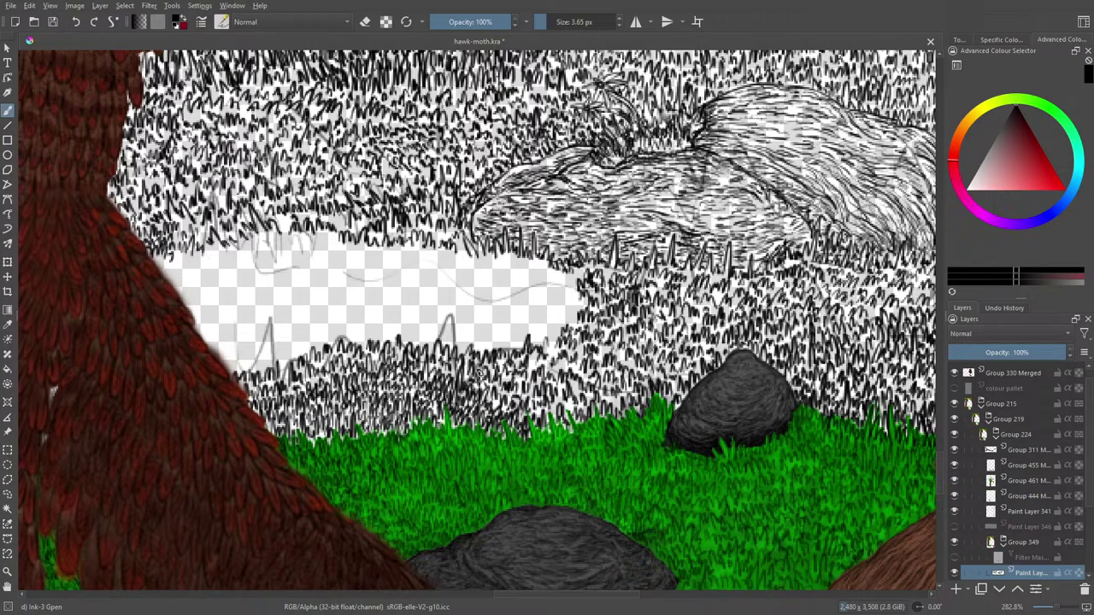
pyautogui.moveTo(515, 595)
pyautogui.mouseDown()
pyautogui.moveTo(539, 598)
pyautogui.moveTo(487, 605)
pyautogui.mouseUp()
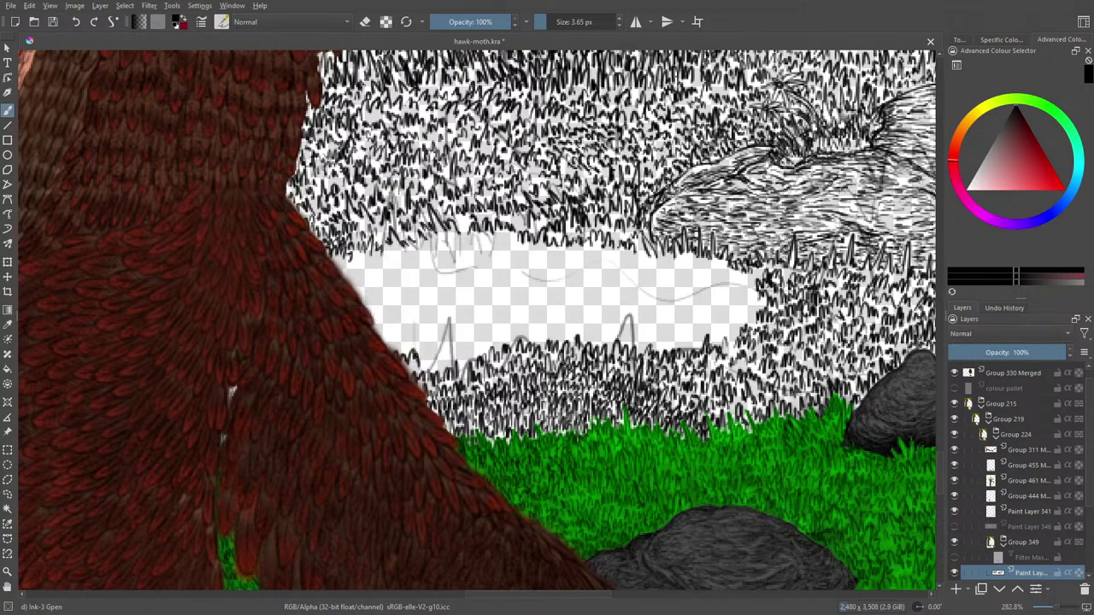
# - Ink blades over the gap's lower-left corner beside the feathered tail, resetting the brush colour to black
pyautogui.rightClick(398, 329)
pyautogui.click(335, 206)
pyautogui.moveTo(427, 366); pyautogui.dragTo(465, 351)
pyautogui.moveTo(393, 348); pyautogui.dragTo(410, 342)
pyautogui.rightClick(427, 343)
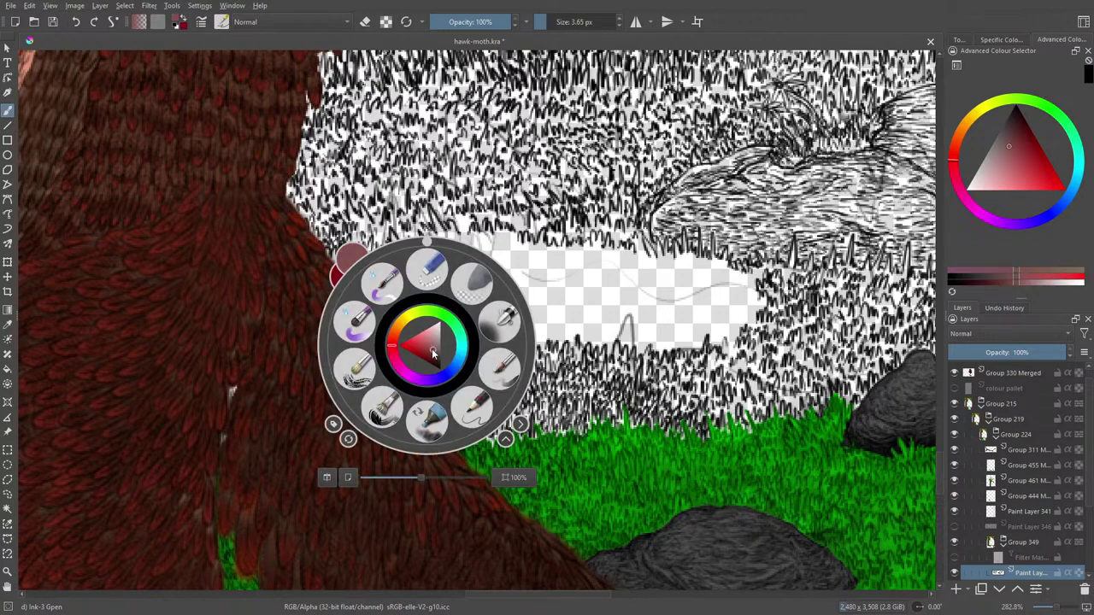
pyautogui.moveTo(455, 333); pyautogui.dragTo(371, 325)
pyautogui.moveTo(428, 368); pyautogui.dragTo(433, 390)
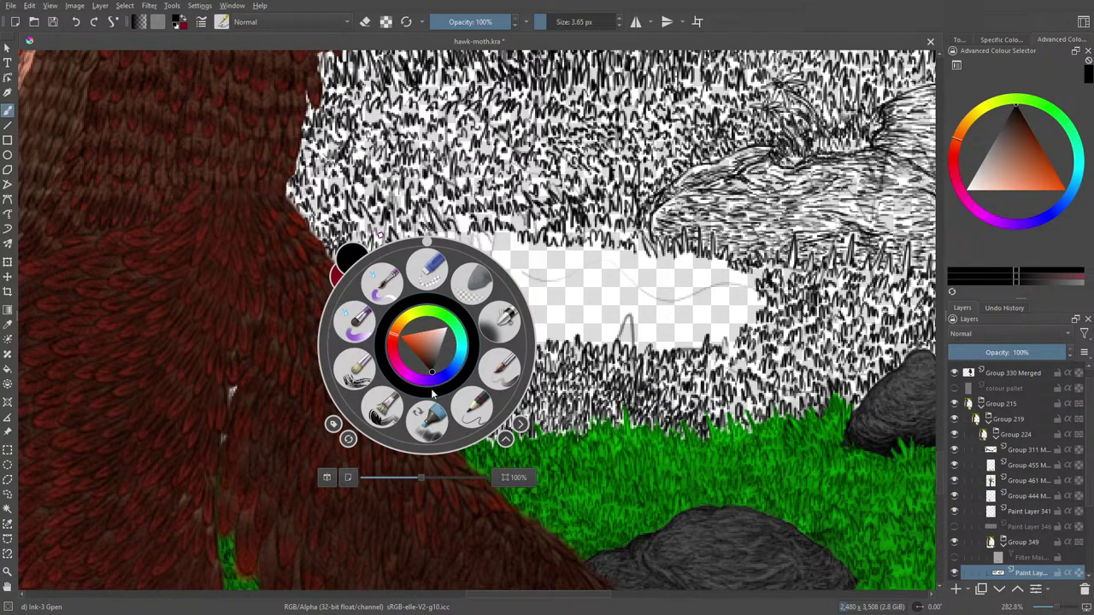
pyautogui.rightClick(434, 393)
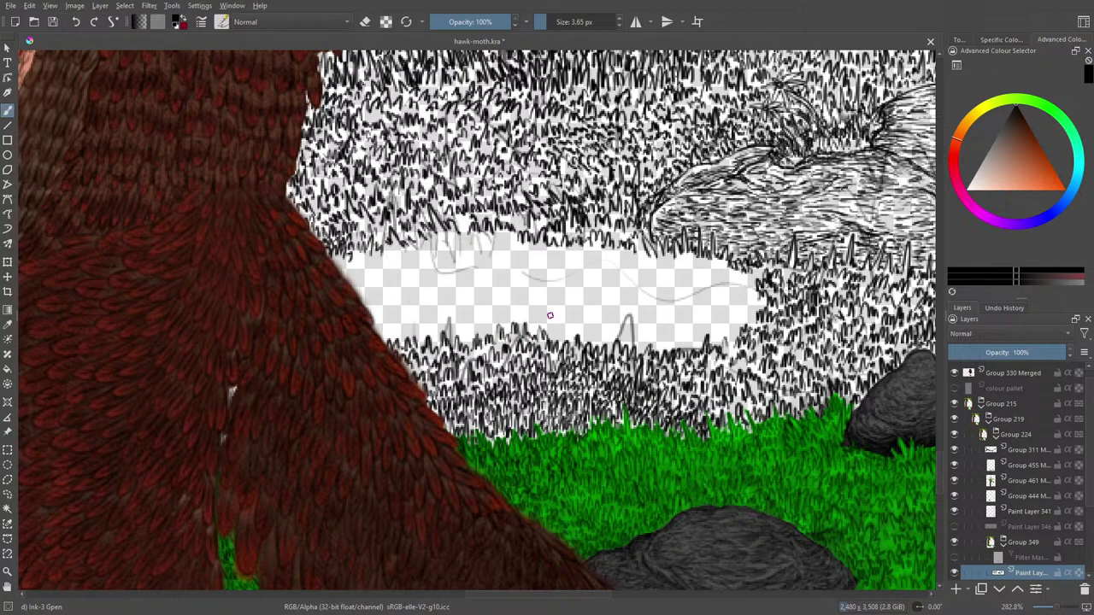
# - Ink another row of blades along the gap's lower edge, from beside the tail across to its right side
pyautogui.moveTo(556, 334); pyautogui.dragTo(560, 326)
pyautogui.moveTo(562, 336)
pyautogui.mouseDown()
pyautogui.moveTo(589, 331)
pyautogui.moveTo(599, 316)
pyautogui.moveTo(622, 342)
pyautogui.moveTo(630, 327)
pyautogui.moveTo(637, 346)
pyautogui.moveTo(639, 308)
pyautogui.moveTo(657, 341)
pyautogui.moveTo(697, 340)
pyautogui.mouseUp()
pyautogui.rightClick(685, 342)
pyautogui.click(614, 250)
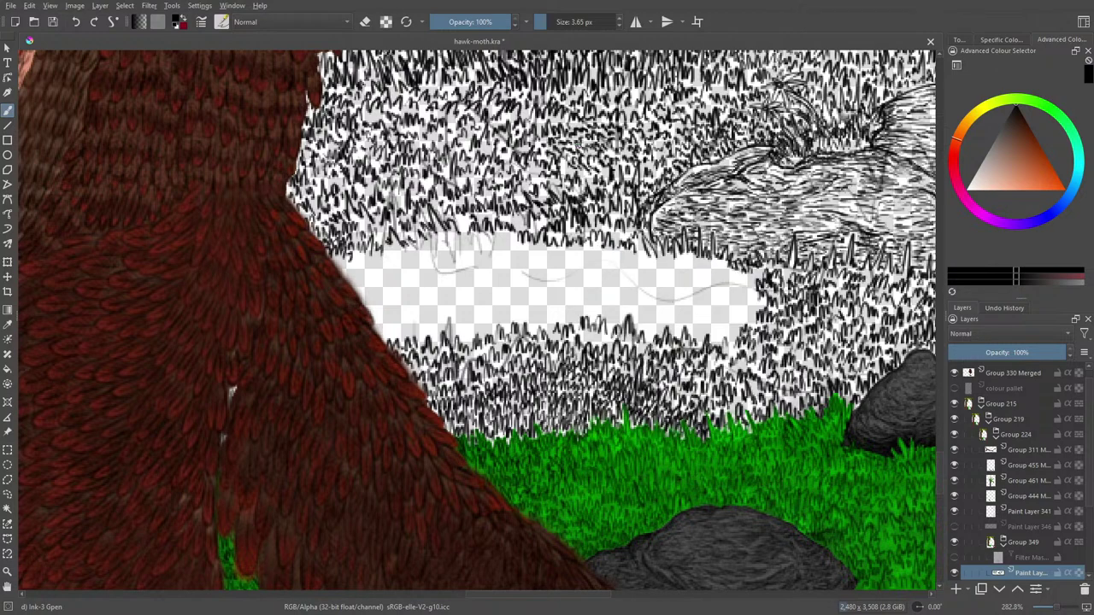
pyautogui.moveTo(604, 348); pyautogui.dragTo(589, 335)
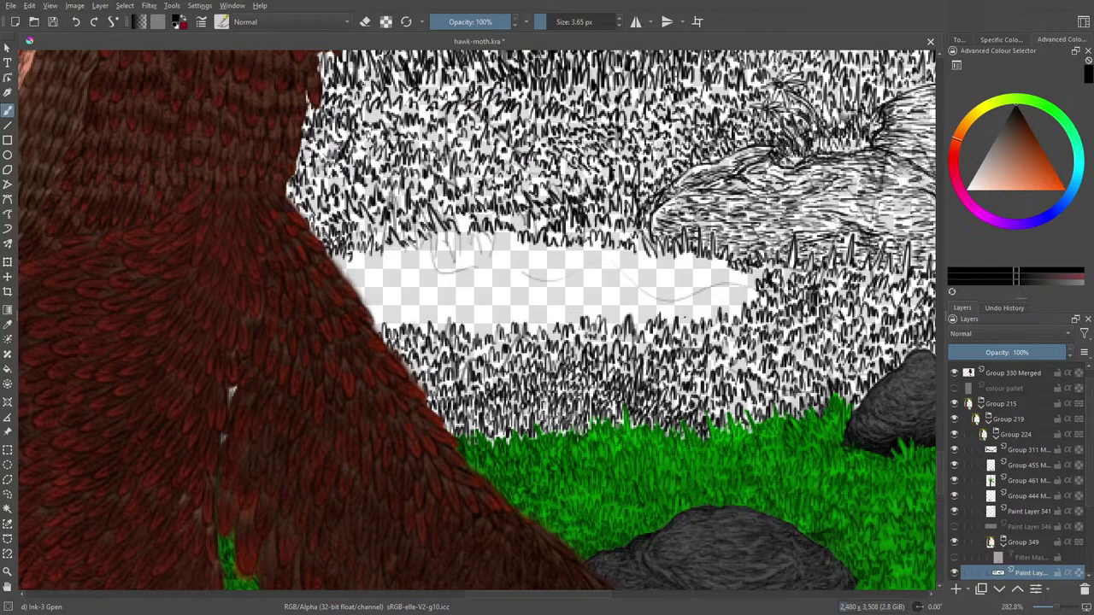
# - Ink blades up the gap's lower-right slope and level out the dip in the middle of its lower edge
pyautogui.moveTo(695, 316)
pyautogui.mouseDown()
pyautogui.moveTo(735, 301)
pyautogui.moveTo(739, 289)
pyautogui.moveTo(753, 293)
pyautogui.mouseUp()
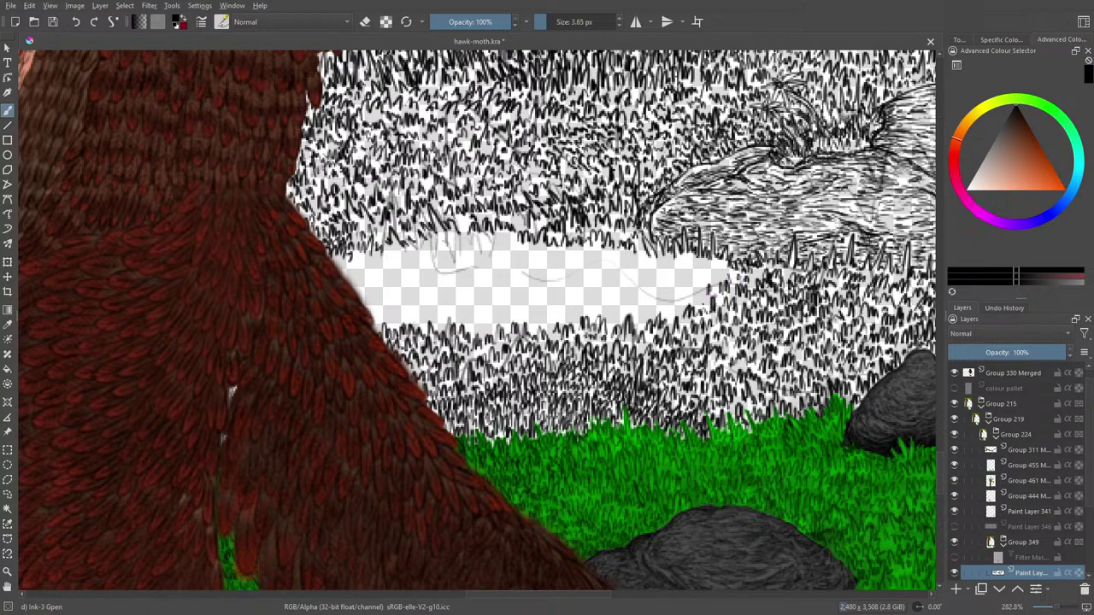
pyautogui.moveTo(693, 301)
pyautogui.mouseDown()
pyautogui.moveTo(707, 294)
pyautogui.moveTo(676, 298)
pyautogui.mouseUp()
pyautogui.moveTo(671, 307); pyautogui.dragTo(670, 300)
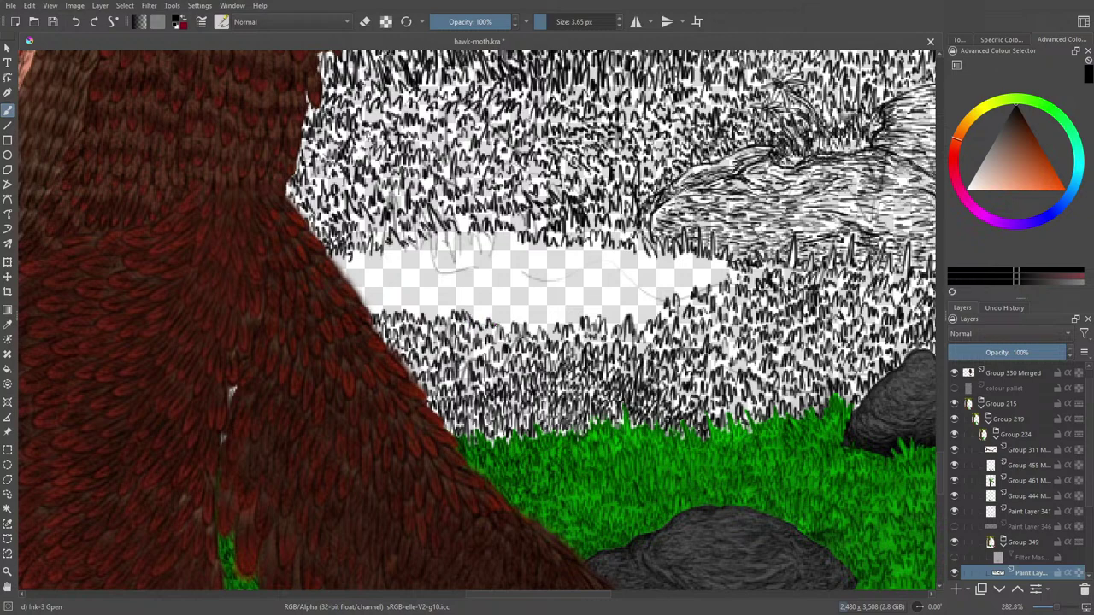
pyautogui.moveTo(477, 316); pyautogui.dragTo(496, 303)
pyautogui.moveTo(518, 311)
pyautogui.mouseDown()
pyautogui.moveTo(526, 326)
pyautogui.moveTo(544, 315)
pyautogui.moveTo(549, 327)
pyautogui.moveTo(573, 308)
pyautogui.moveTo(554, 309)
pyautogui.moveTo(557, 318)
pyautogui.moveTo(606, 303)
pyautogui.moveTo(613, 323)
pyautogui.moveTo(625, 310)
pyautogui.moveTo(644, 325)
pyautogui.moveTo(647, 309)
pyautogui.moveTo(637, 313)
pyautogui.mouseUp()
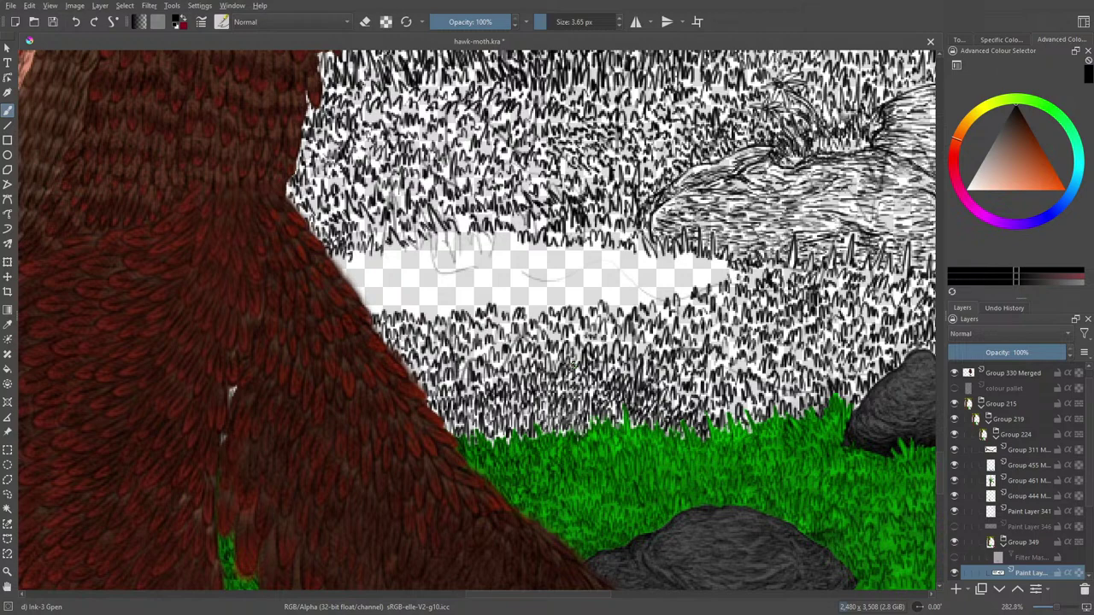
# - Close the gap's narrow right tip with blades just below the left end of the large rocks
pyautogui.moveTo(718, 266)
pyautogui.mouseDown()
pyautogui.moveTo(726, 272)
pyautogui.moveTo(695, 275)
pyautogui.moveTo(694, 285)
pyautogui.moveTo(716, 263)
pyautogui.moveTo(757, 271)
pyautogui.mouseUp()
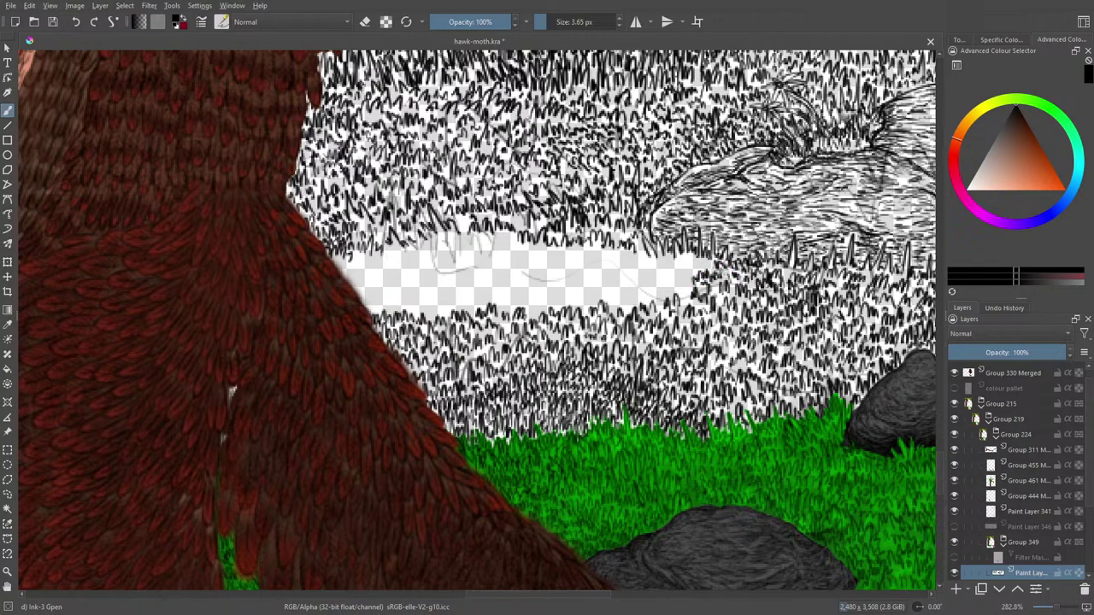
pyautogui.moveTo(682, 283)
pyautogui.mouseDown()
pyautogui.moveTo(675, 261)
pyautogui.moveTo(657, 263)
pyautogui.moveTo(677, 270)
pyautogui.moveTo(704, 257)
pyautogui.mouseUp()
pyautogui.moveTo(684, 283); pyautogui.dragTo(684, 279)
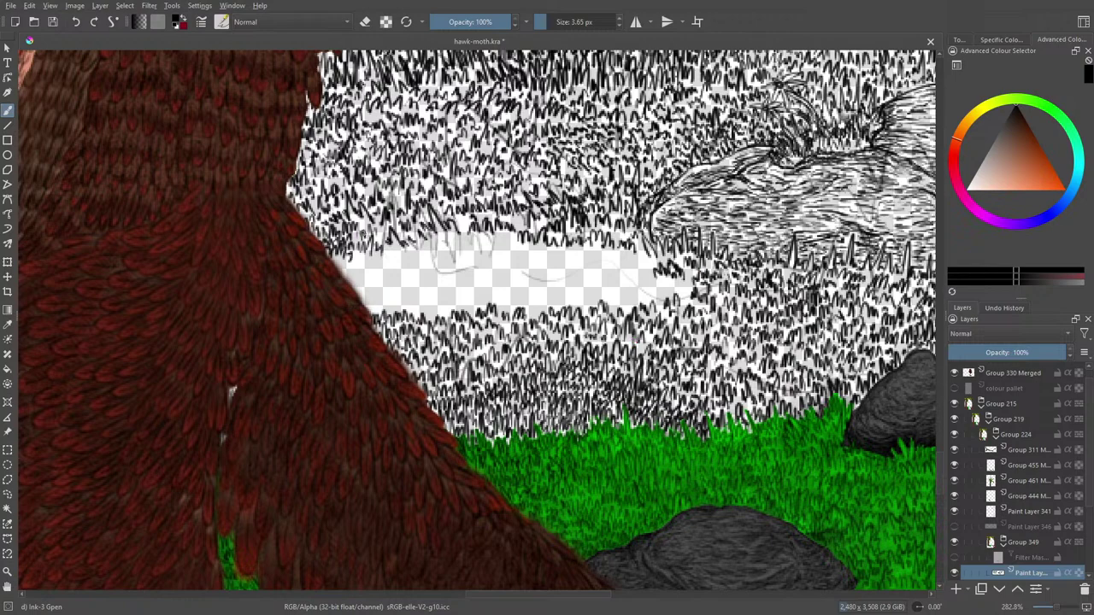
# - Ink scattered grass tufts across the middle of the gap, restoring black as the brush colour
pyautogui.moveTo(350, 285)
pyautogui.mouseDown()
pyautogui.moveTo(392, 283)
pyautogui.moveTo(366, 301)
pyautogui.moveTo(370, 311)
pyautogui.moveTo(441, 263)
pyautogui.mouseUp()
pyautogui.moveTo(450, 281); pyautogui.dragTo(462, 267)
pyautogui.moveTo(428, 283)
pyautogui.mouseDown()
pyautogui.moveTo(432, 269)
pyautogui.moveTo(489, 255)
pyautogui.moveTo(531, 269)
pyautogui.mouseUp()
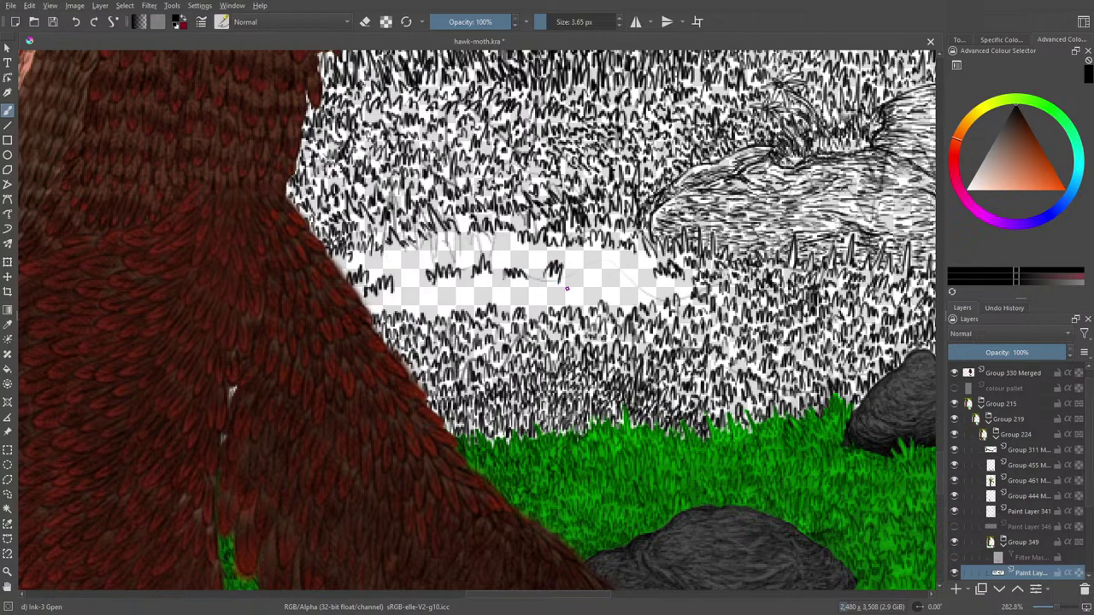
pyautogui.rightClick(604, 289)
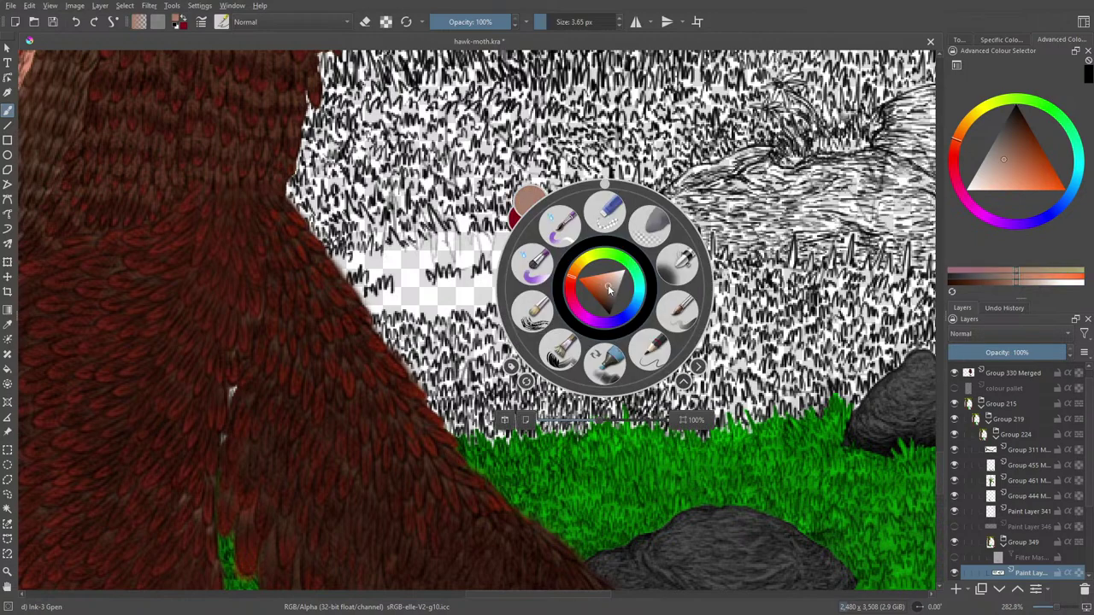
pyautogui.click(610, 293)
pyautogui.moveTo(611, 298); pyautogui.dragTo(646, 302)
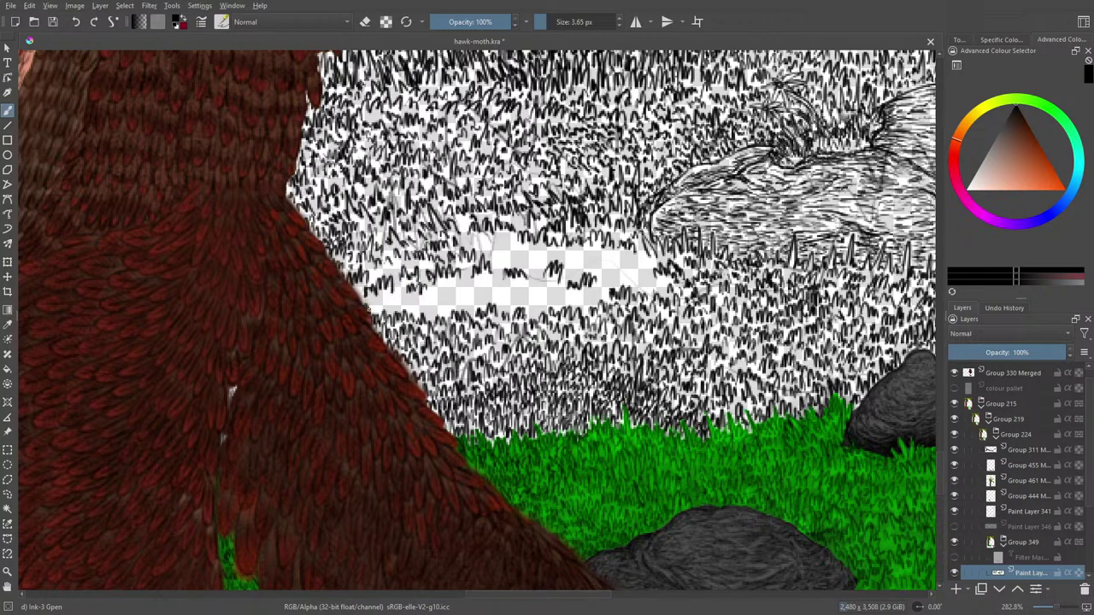
# - Fill the remaining blank space around the tufts with black blades until the gap is fully inked
pyautogui.moveTo(384, 306)
pyautogui.mouseDown()
pyautogui.moveTo(435, 313)
pyautogui.moveTo(453, 301)
pyautogui.moveTo(459, 317)
pyautogui.mouseUp()
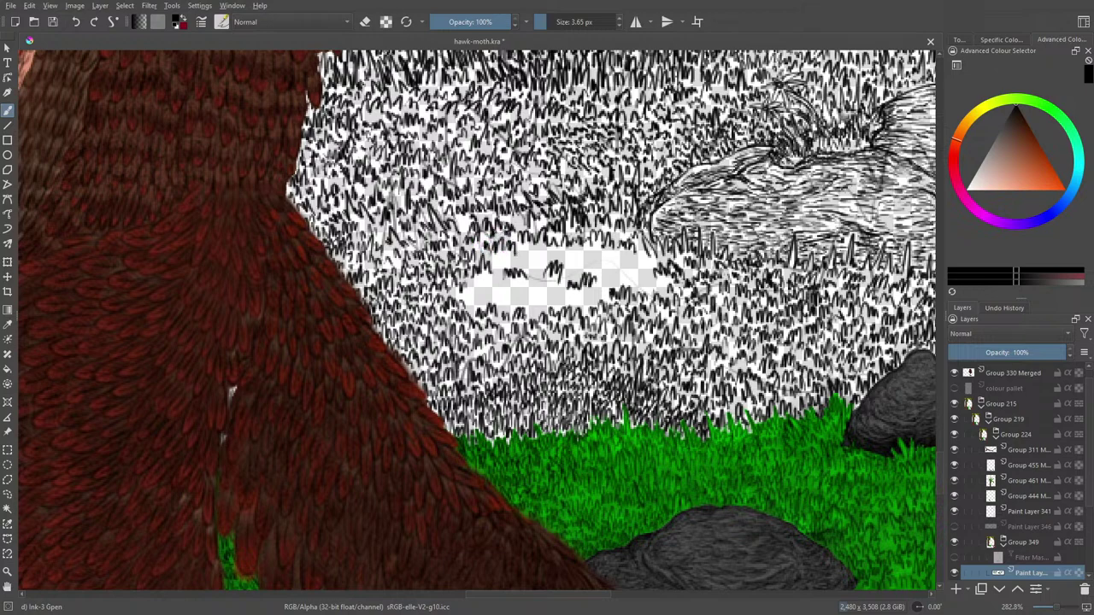
pyautogui.moveTo(491, 268); pyautogui.dragTo(511, 263)
pyautogui.moveTo(495, 283)
pyautogui.mouseDown()
pyautogui.moveTo(508, 283)
pyautogui.moveTo(507, 296)
pyautogui.moveTo(479, 279)
pyautogui.moveTo(465, 292)
pyautogui.moveTo(509, 308)
pyautogui.mouseUp()
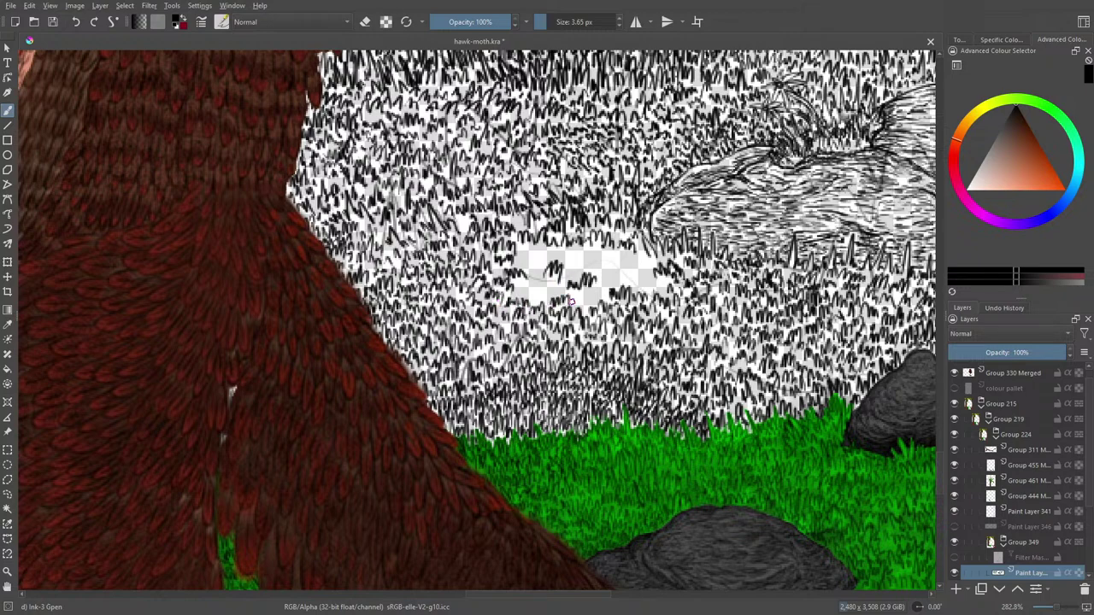
pyautogui.moveTo(599, 298)
pyautogui.mouseDown()
pyautogui.moveTo(609, 251)
pyautogui.moveTo(628, 275)
pyautogui.moveTo(618, 281)
pyautogui.moveTo(644, 266)
pyautogui.mouseUp()
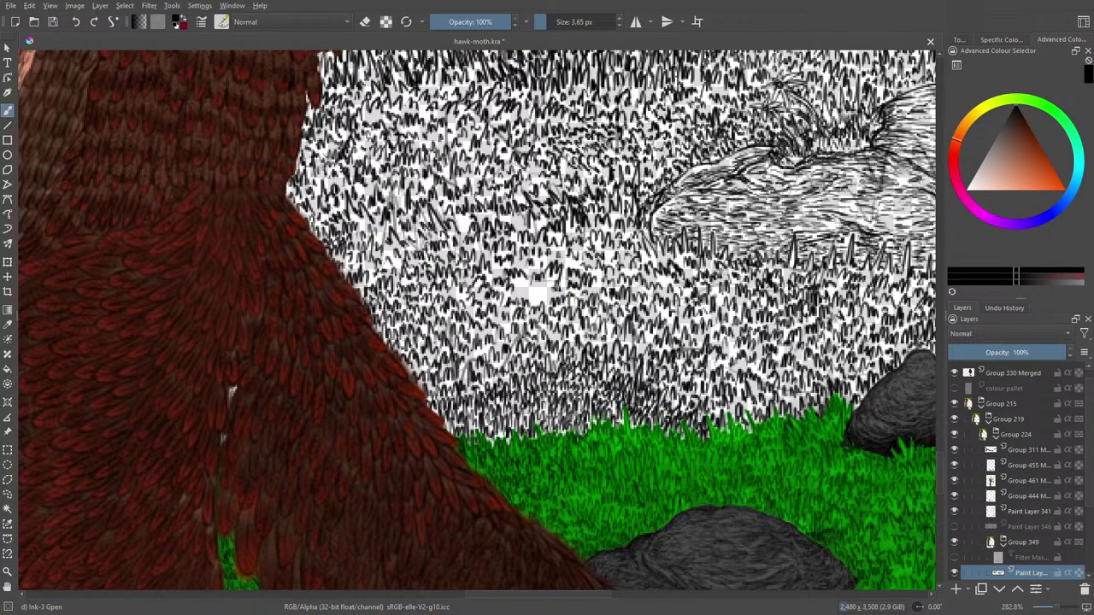
pyautogui.moveTo(530, 293)
pyautogui.mouseDown()
pyautogui.moveTo(518, 288)
pyautogui.moveTo(552, 291)
pyautogui.mouseUp()
# - Select the green grass base paint layer in Group 349, toggling its visibility to check it
pyautogui.moveTo(1054, 608); pyautogui.dragTo(1049, 610)
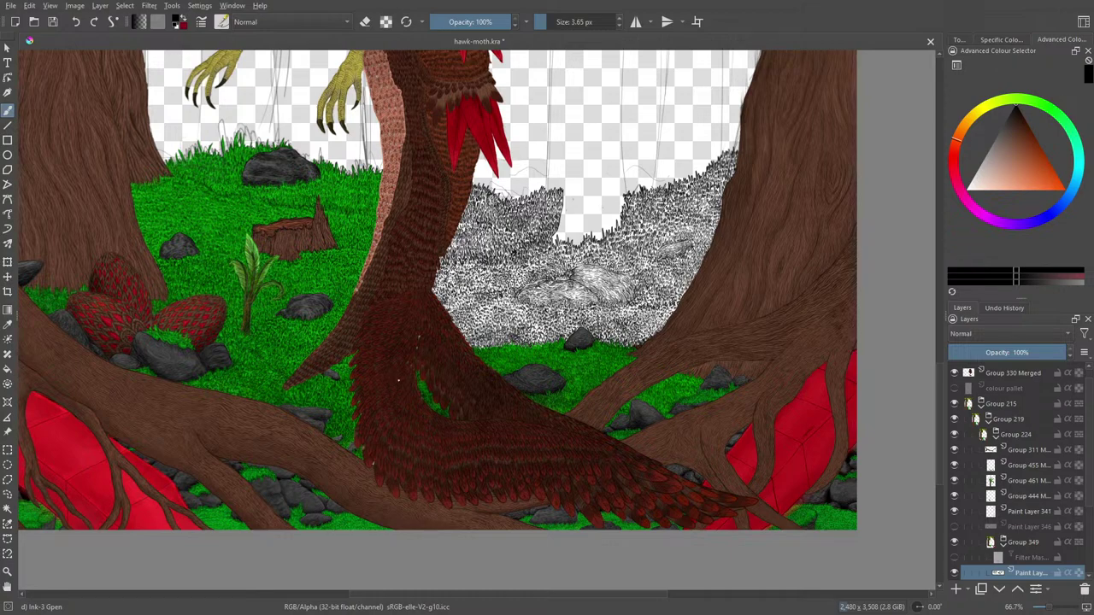
pyautogui.scroll(-3, 1037, 530)
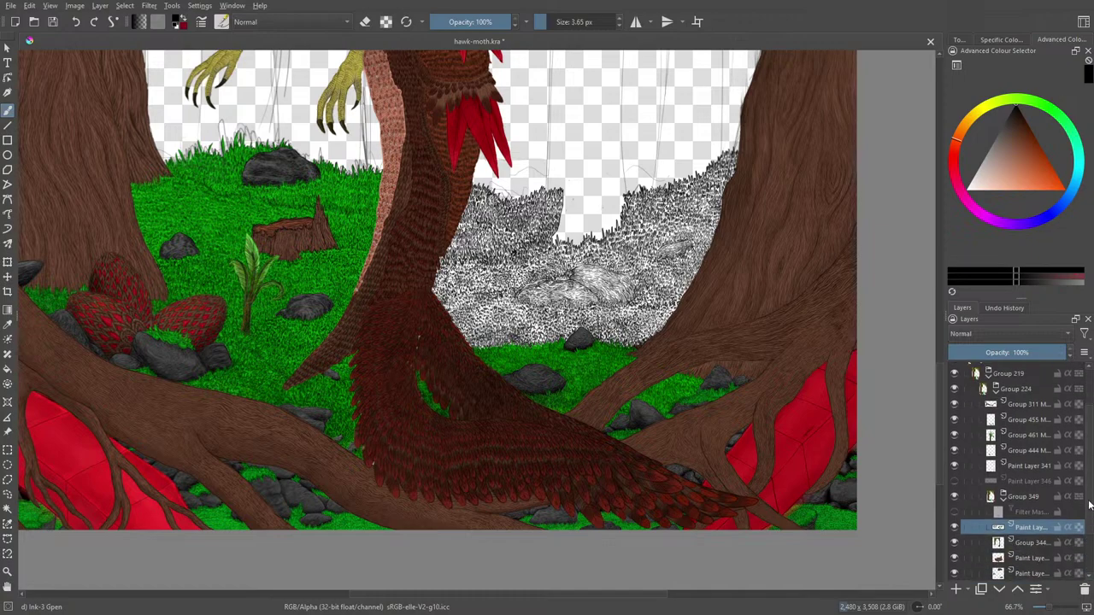
pyautogui.click(1034, 551)
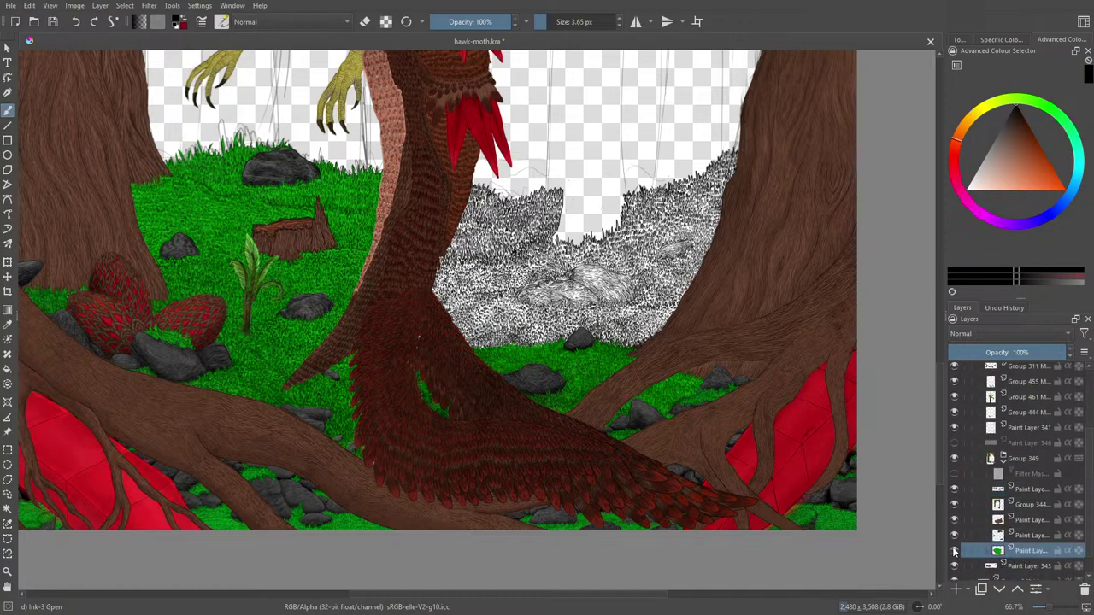
pyautogui.click(955, 551)
pyautogui.click(954, 551)
# - Sample the green of the coloured grass and choose the Basic-1 brush at 40 px
pyautogui.click(8, 324)
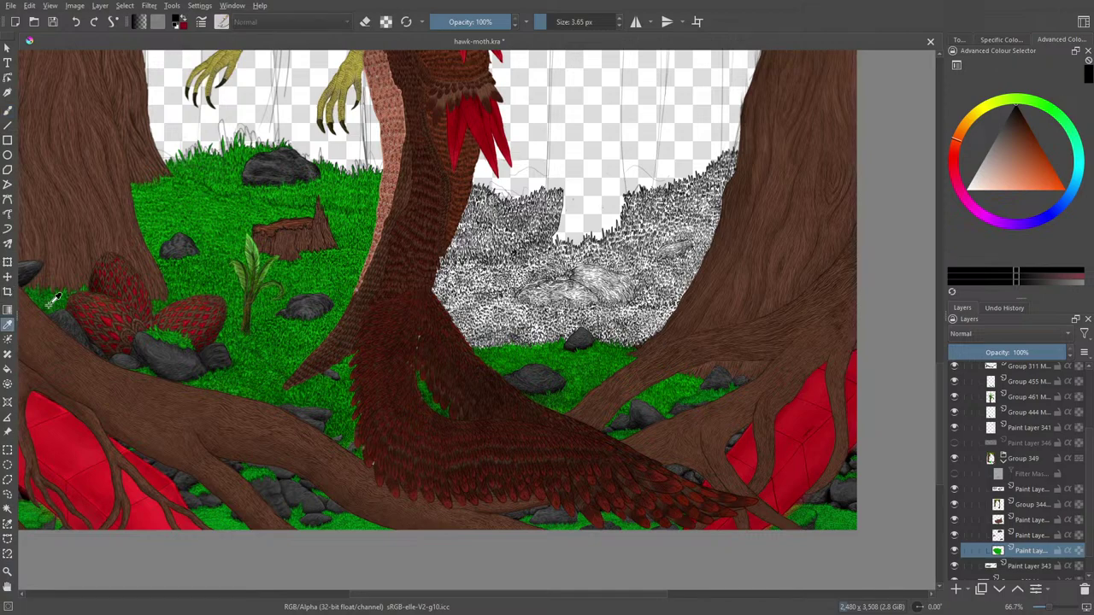
pyautogui.click(356, 264)
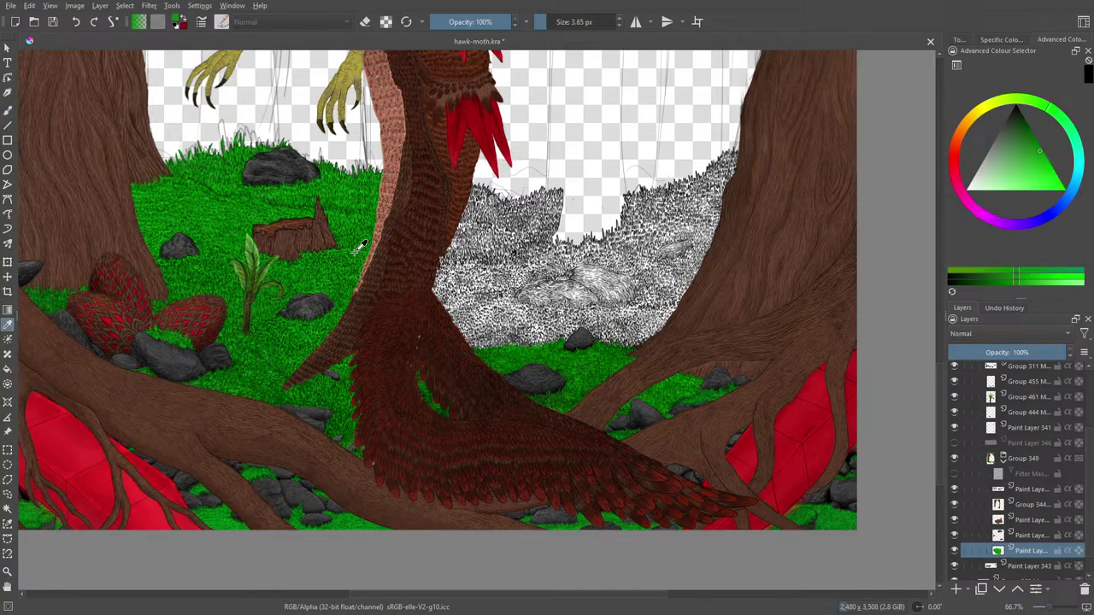
pyautogui.click(10, 107)
pyautogui.click(222, 21)
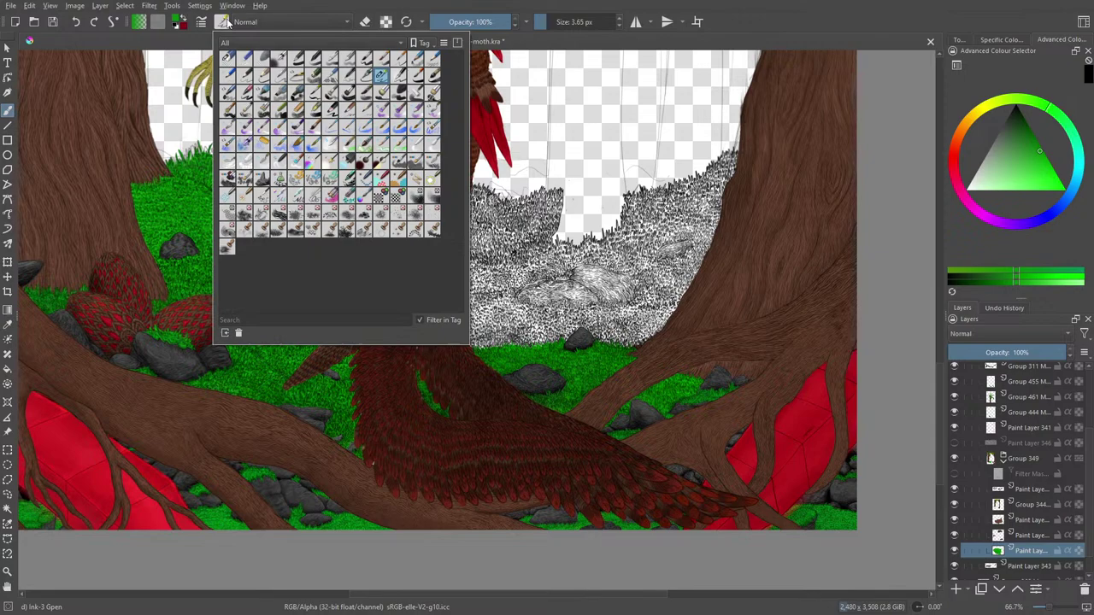
pyautogui.click(299, 63)
pyautogui.rightClick(507, 384)
pyautogui.click(376, 258)
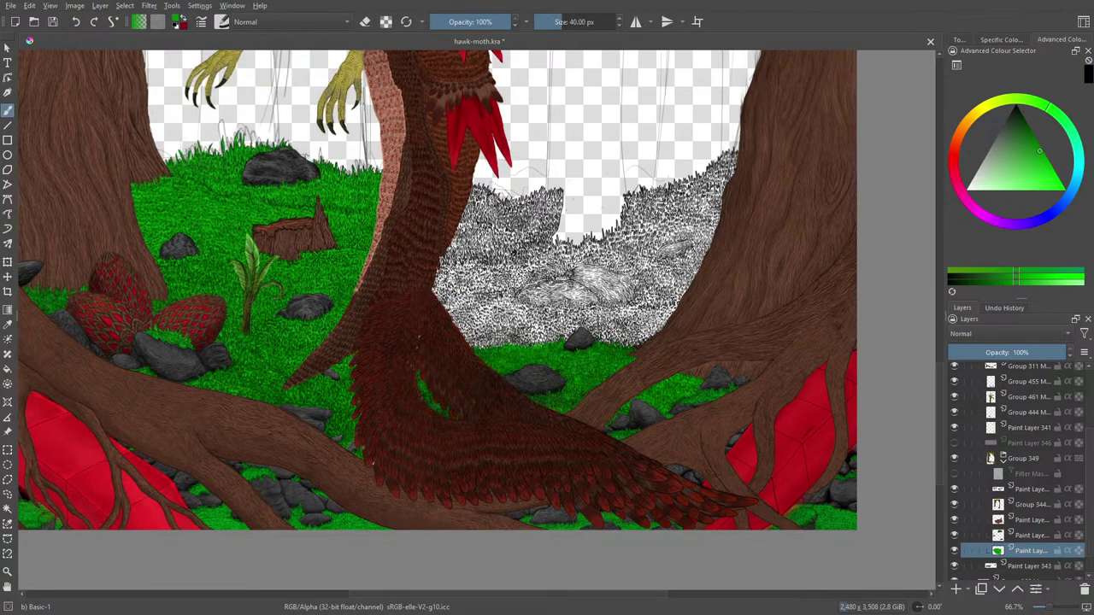
# - Paint flat green beneath all the inked background grass between the creature's tail and the right tree
pyautogui.moveTo(396, 287)
pyautogui.mouseDown()
pyautogui.moveTo(444, 208)
pyautogui.moveTo(523, 242)
pyautogui.moveTo(500, 217)
pyautogui.moveTo(558, 192)
pyautogui.moveTo(566, 201)
pyautogui.moveTo(478, 254)
pyautogui.moveTo(541, 231)
pyautogui.moveTo(466, 237)
pyautogui.moveTo(485, 183)
pyautogui.moveTo(547, 185)
pyautogui.mouseUp()
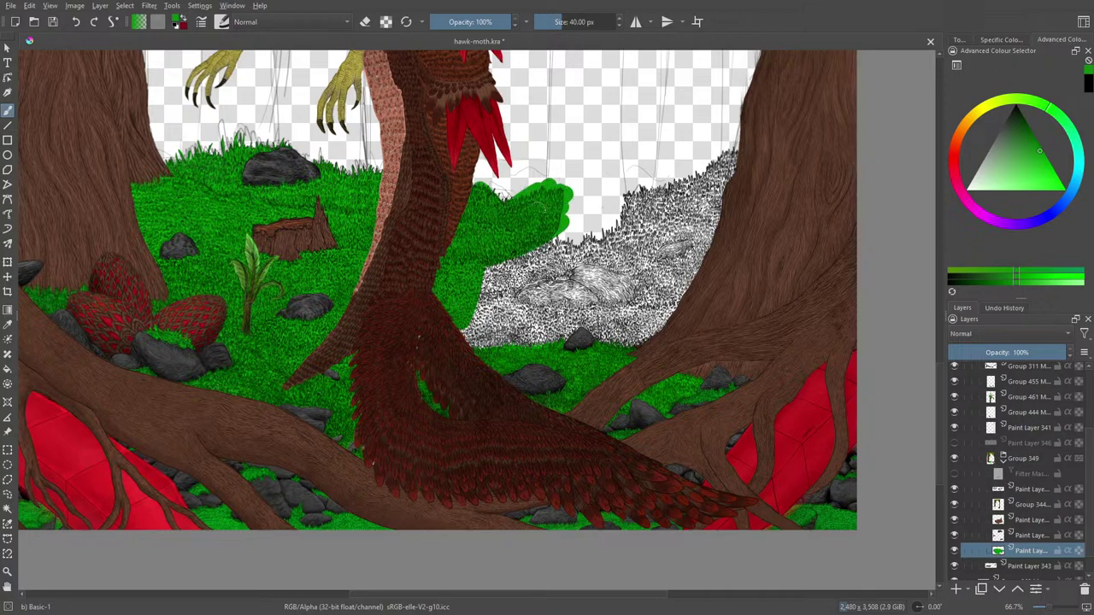
pyautogui.moveTo(481, 234)
pyautogui.mouseDown()
pyautogui.moveTo(555, 257)
pyautogui.moveTo(461, 330)
pyautogui.moveTo(478, 336)
pyautogui.moveTo(447, 342)
pyautogui.moveTo(581, 329)
pyautogui.moveTo(581, 356)
pyautogui.moveTo(633, 315)
pyautogui.moveTo(628, 344)
pyautogui.moveTo(661, 318)
pyautogui.moveTo(691, 266)
pyautogui.moveTo(728, 151)
pyautogui.moveTo(643, 307)
pyautogui.moveTo(675, 192)
pyautogui.moveTo(609, 300)
pyautogui.moveTo(538, 316)
pyautogui.moveTo(615, 256)
pyautogui.moveTo(521, 303)
pyautogui.moveTo(620, 239)
pyautogui.moveTo(599, 256)
pyautogui.mouseUp()
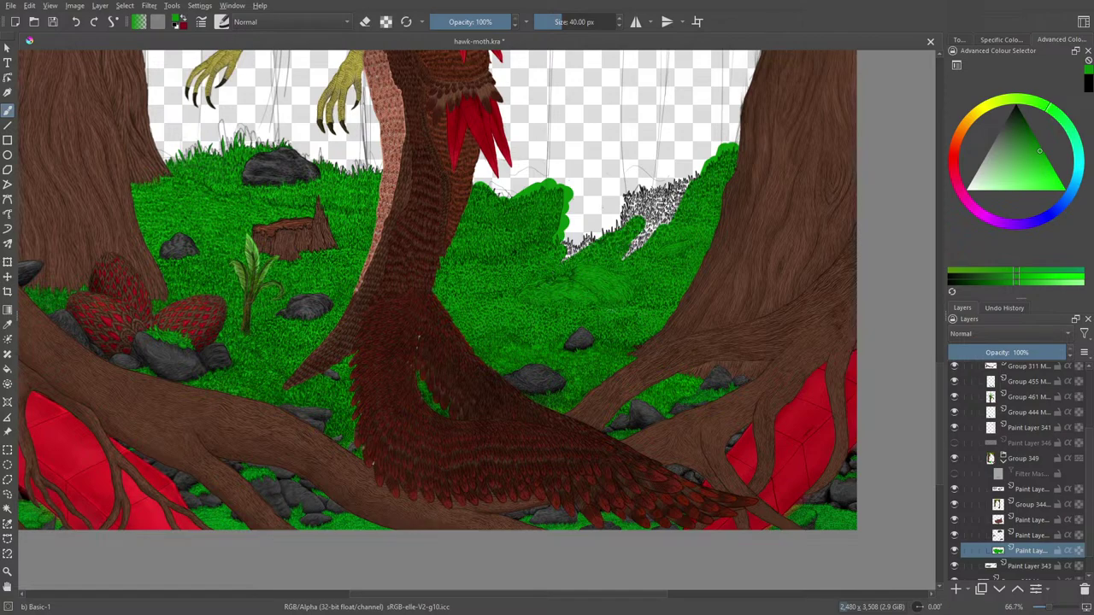
pyautogui.moveTo(666, 214)
pyautogui.mouseDown()
pyautogui.moveTo(649, 205)
pyautogui.moveTo(551, 252)
pyautogui.moveTo(694, 169)
pyautogui.mouseUp()
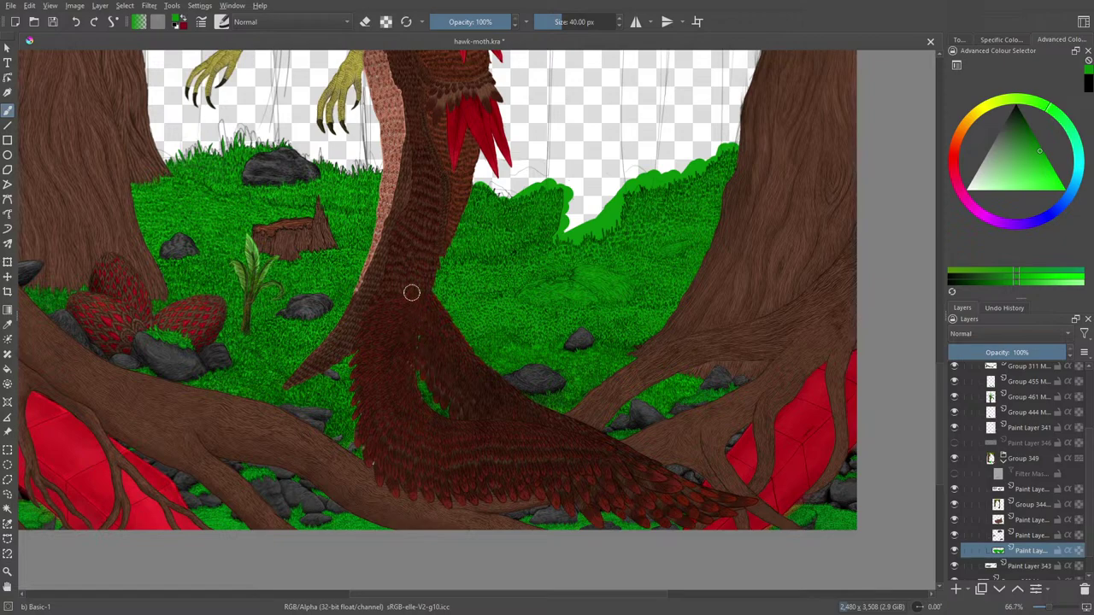
# - Switch to the Ink-3 Gpen brush at 3.65 px for detailing the background grass
pyautogui.moveTo(1049, 609); pyautogui.dragTo(1043, 607)
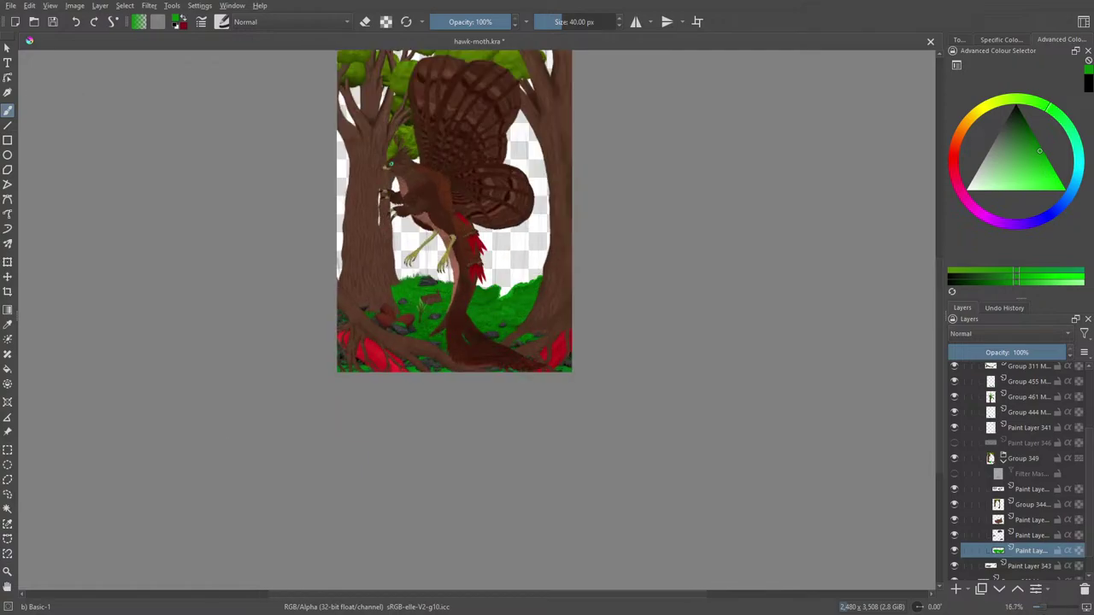
pyautogui.press('+')
pyautogui.press('+')
pyautogui.press('+')
pyautogui.press('+')
pyautogui.press('+')
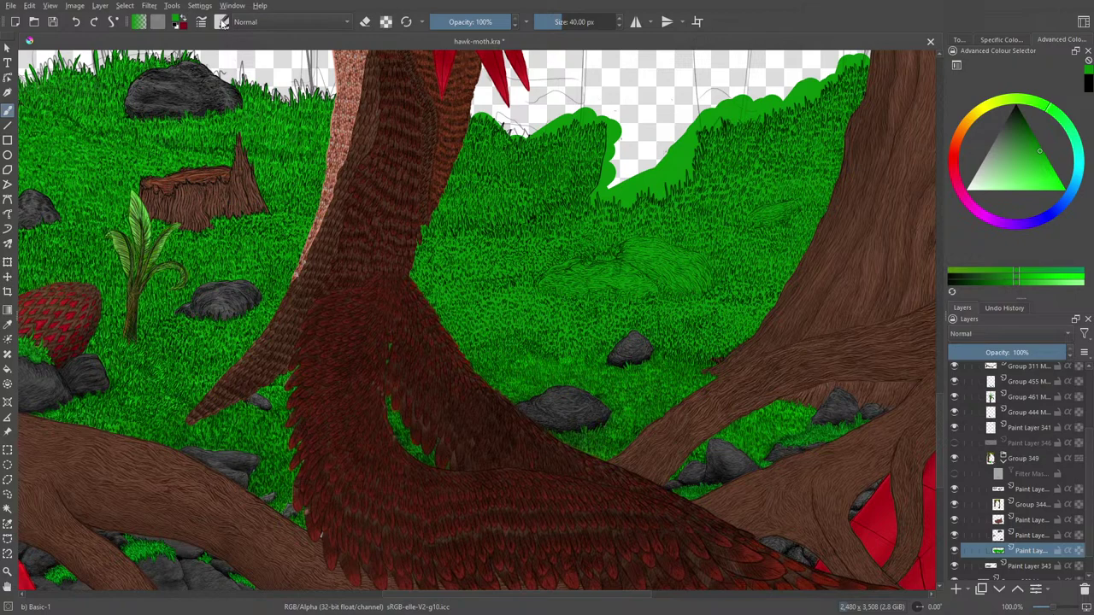
pyautogui.click(223, 21)
pyautogui.click(382, 75)
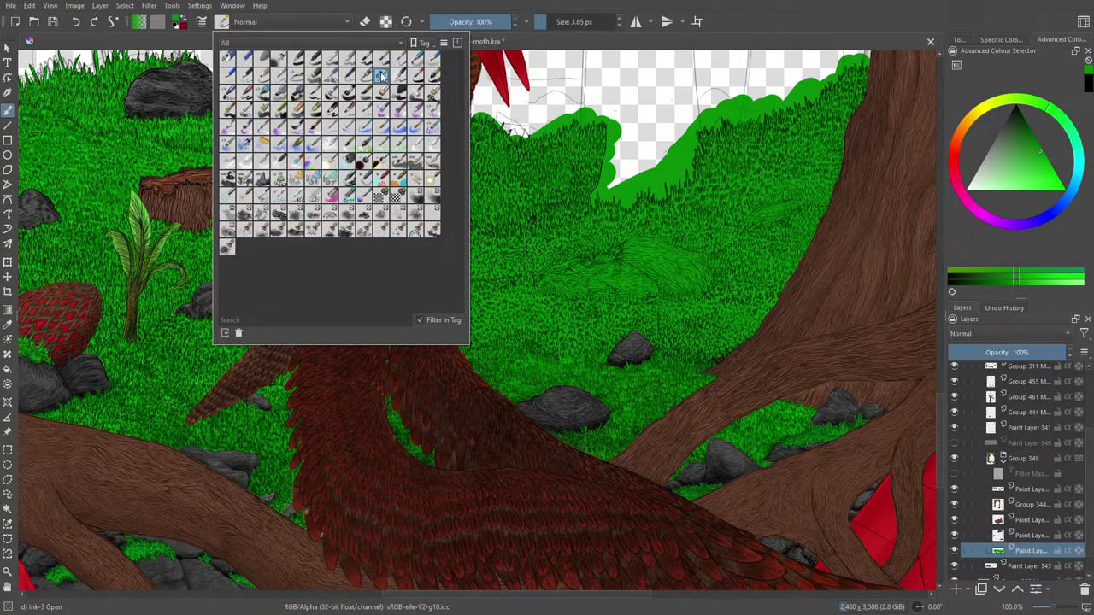
pyautogui.rightClick(508, 403)
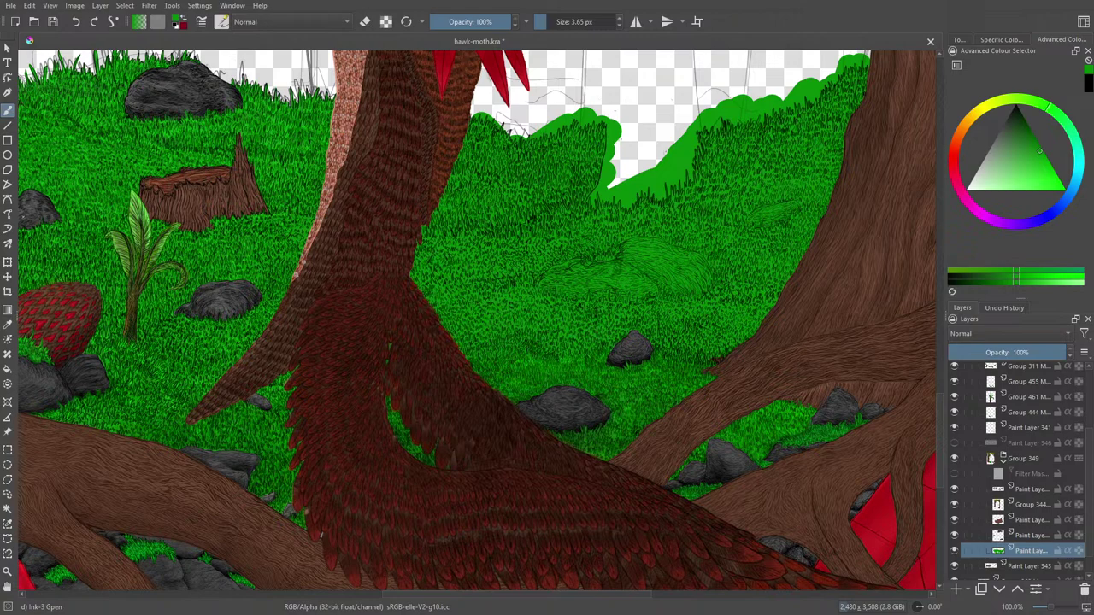
# - Sample a bright green from the finished grass between the boulder and the creature's body as the brush colour
pyautogui.click(7, 324)
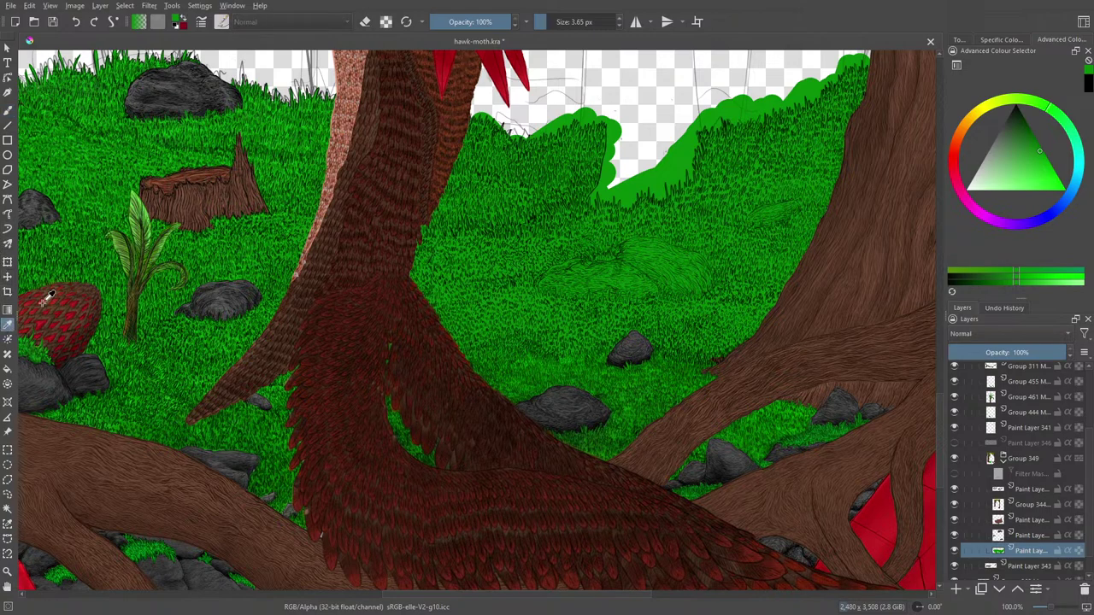
pyautogui.click(293, 113)
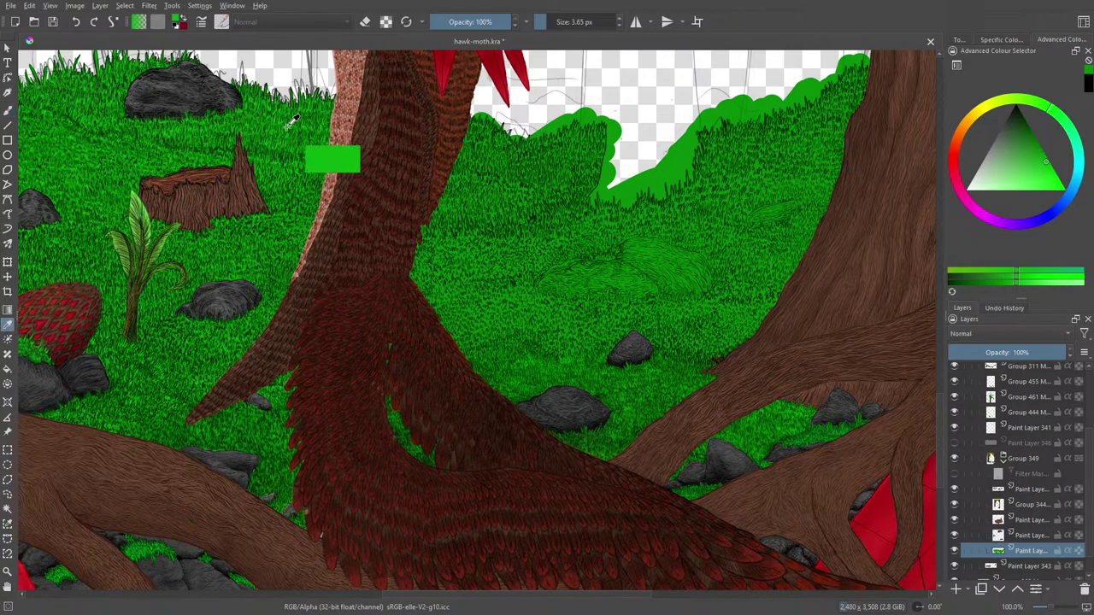
pyautogui.click(8, 110)
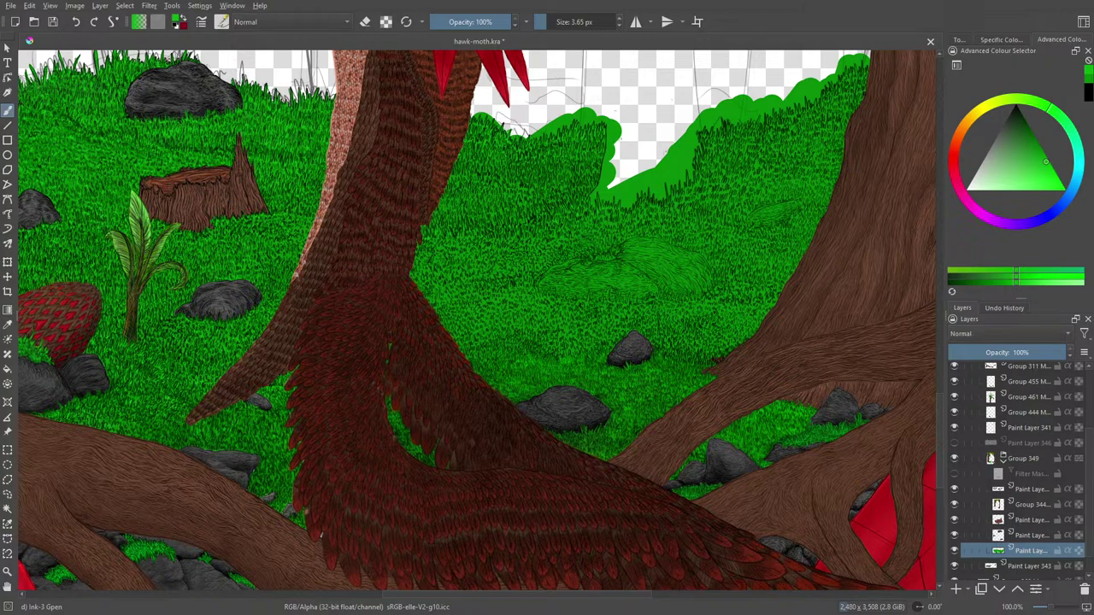
# - Resample the green at the upper edge of the finished grass and adjust it to a slightly brighter, more saturated shade
pyautogui.rightClick(470, 171)
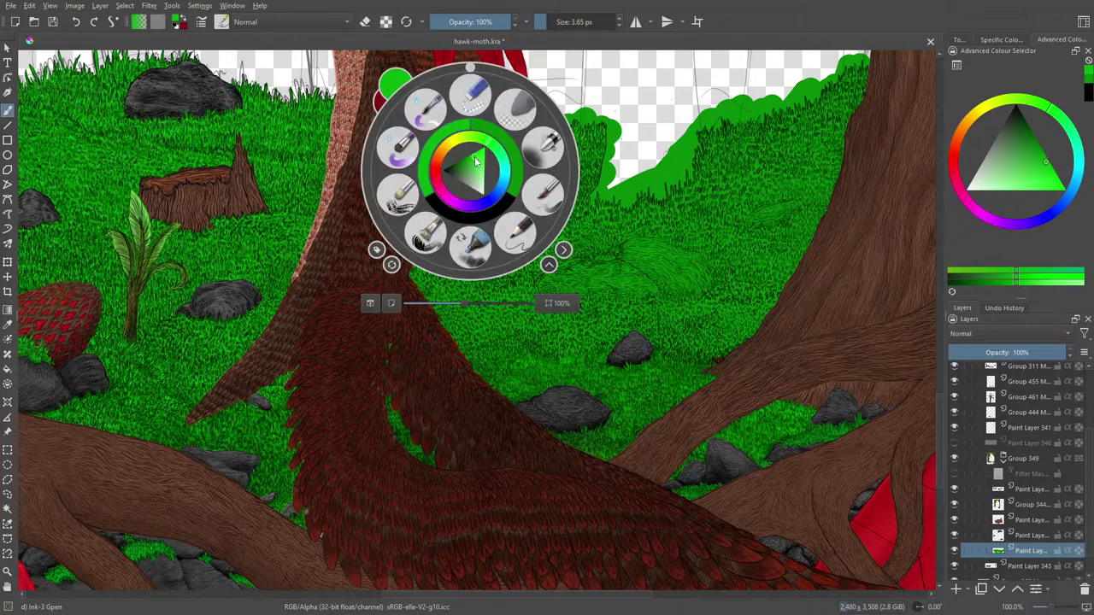
pyautogui.press('Escape')
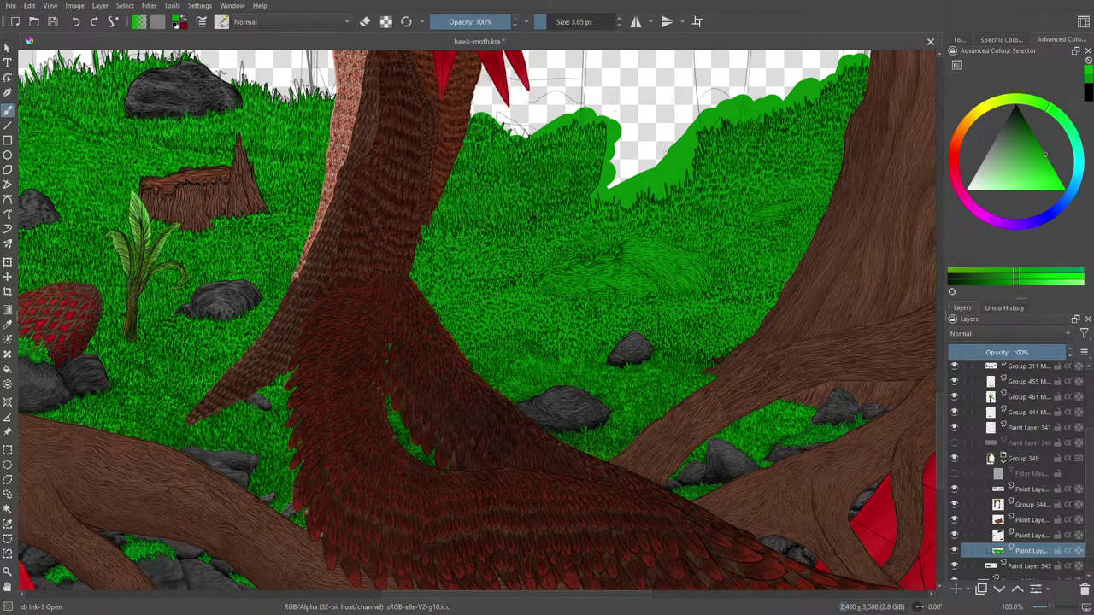
pyautogui.click(8, 323)
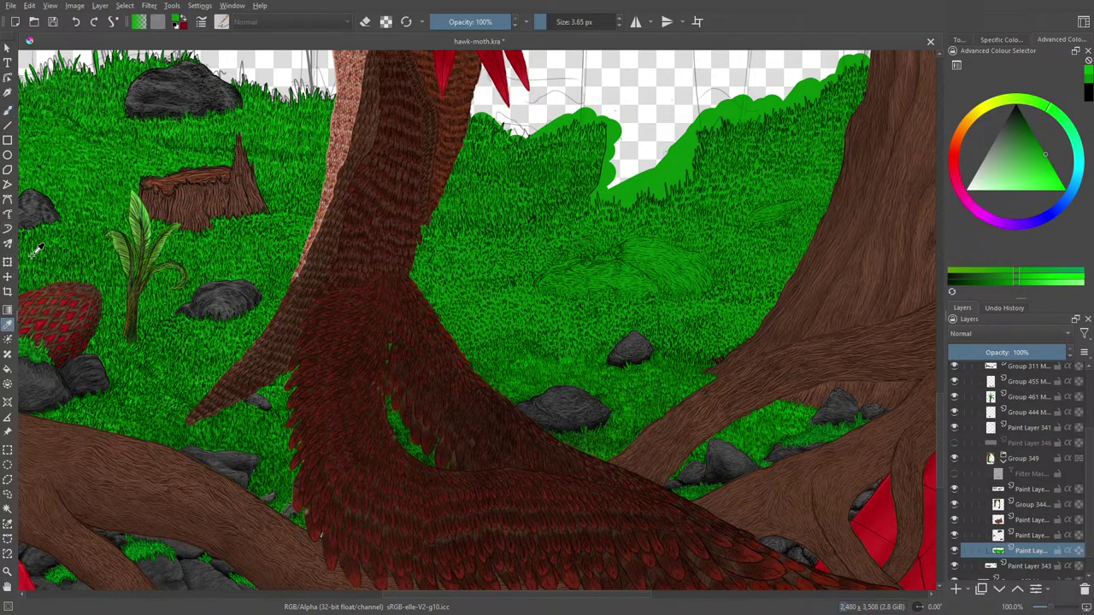
pyautogui.click(280, 103)
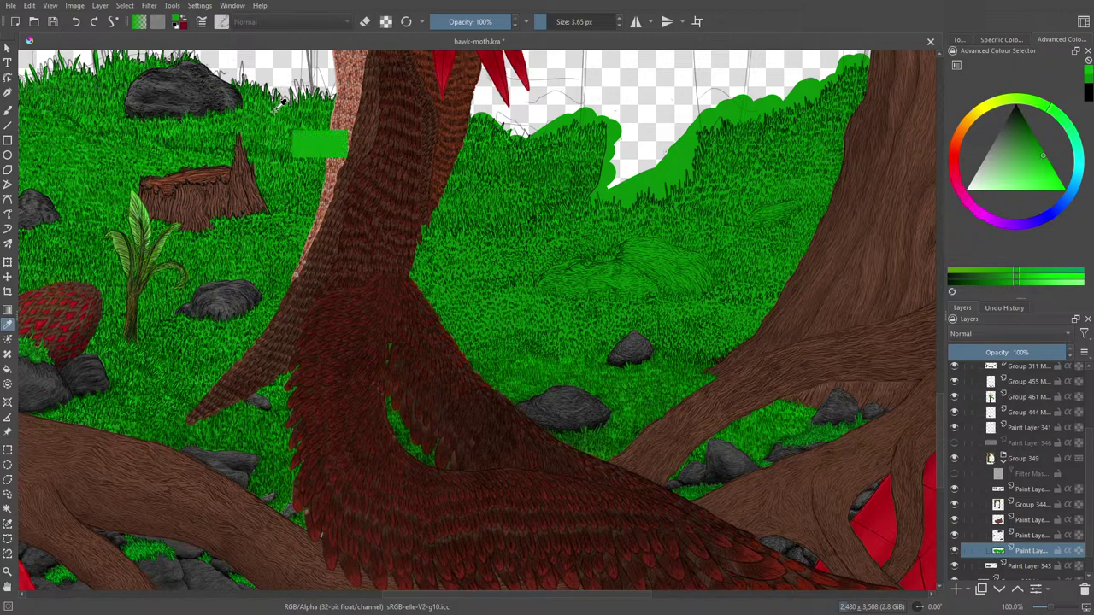
pyautogui.moveTo(274, 111)
pyautogui.mouseDown()
pyautogui.moveTo(263, 98)
pyautogui.moveTo(269, 105)
pyautogui.mouseUp()
pyautogui.click(8, 110)
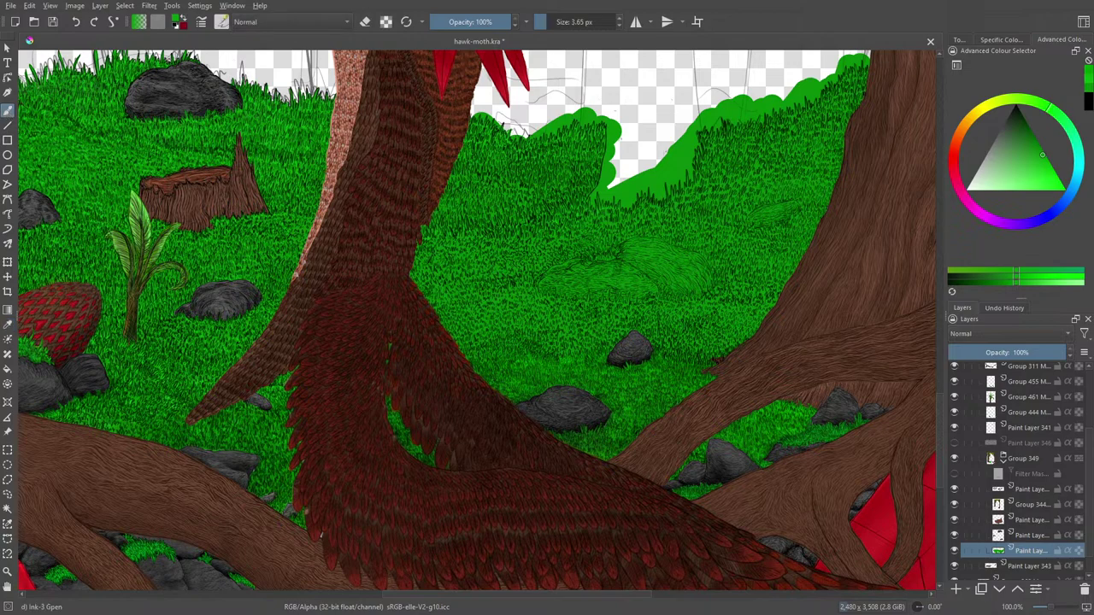
pyautogui.rightClick(481, 171)
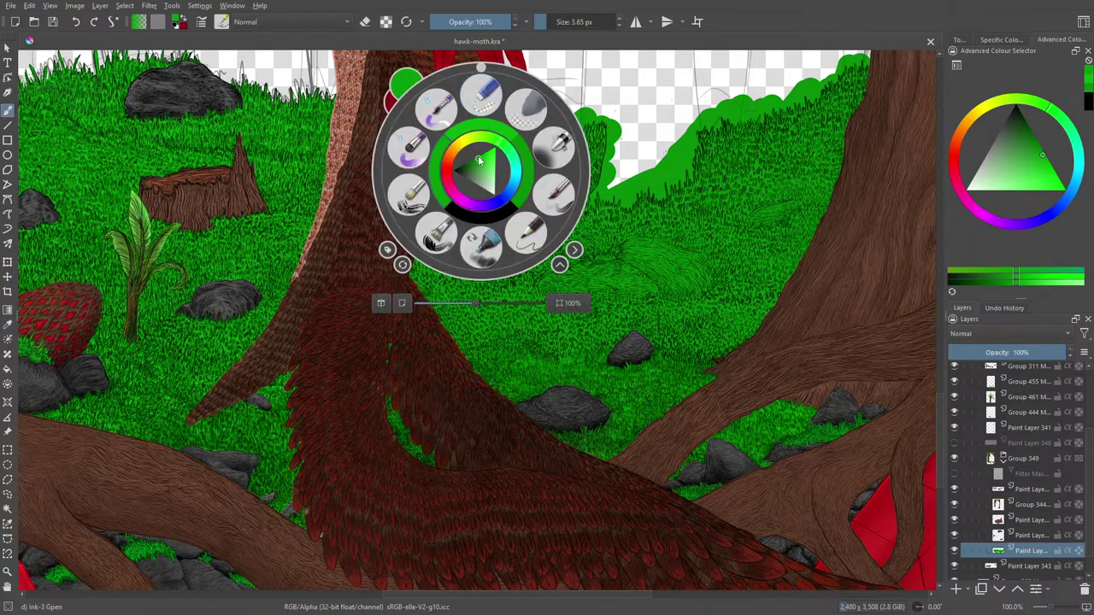
pyautogui.click(483, 159)
pyautogui.click(483, 156)
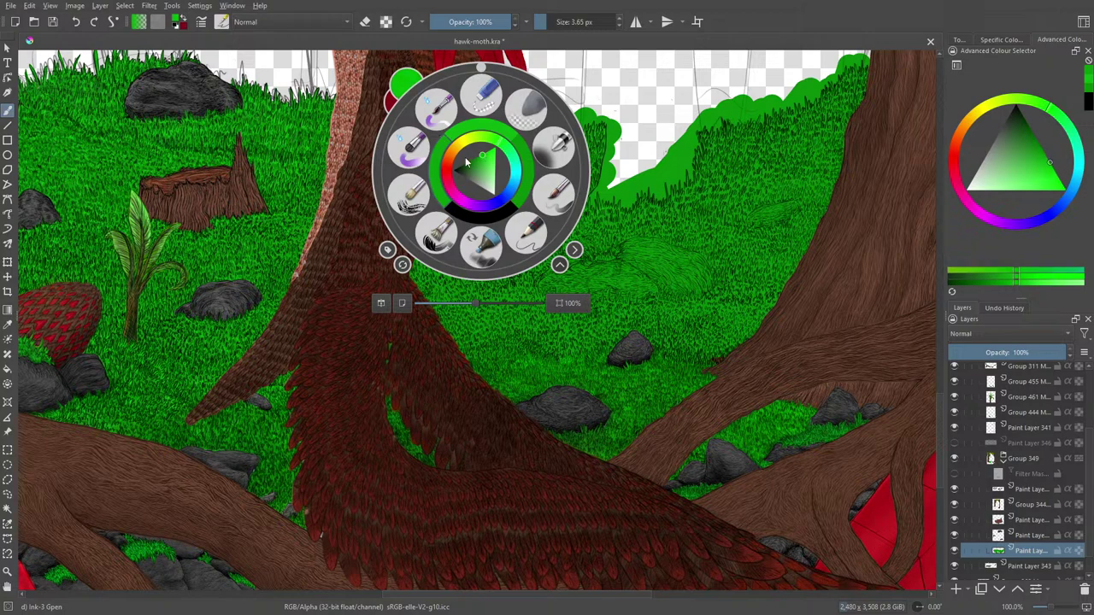
pyautogui.click(385, 76)
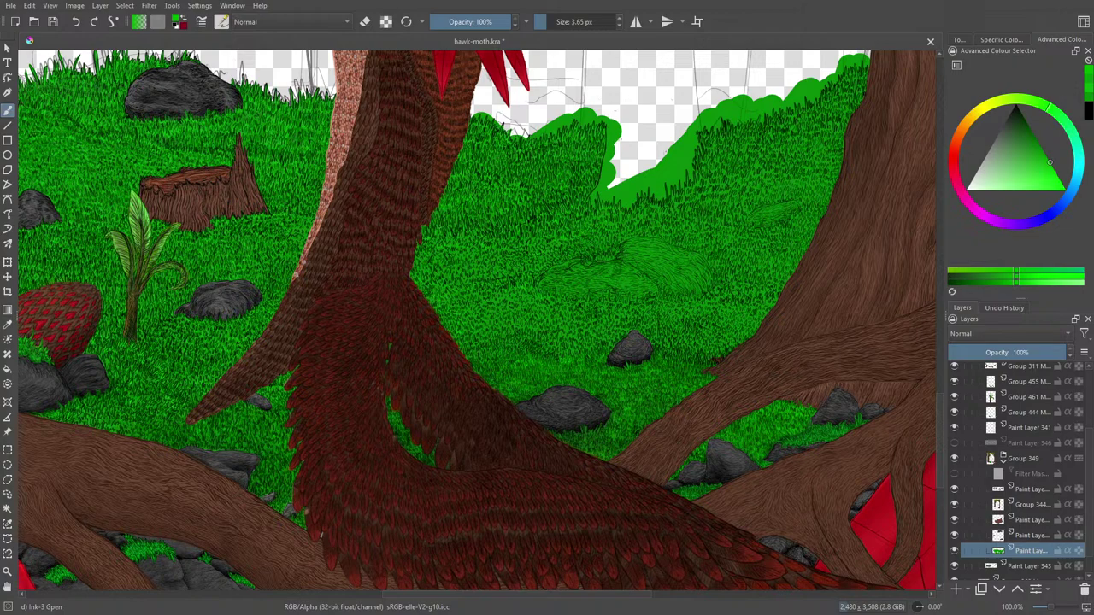
# - Pick a slightly brighter green for the fine blades in the background grass between the tail and the tree
pyautogui.rightClick(500, 267)
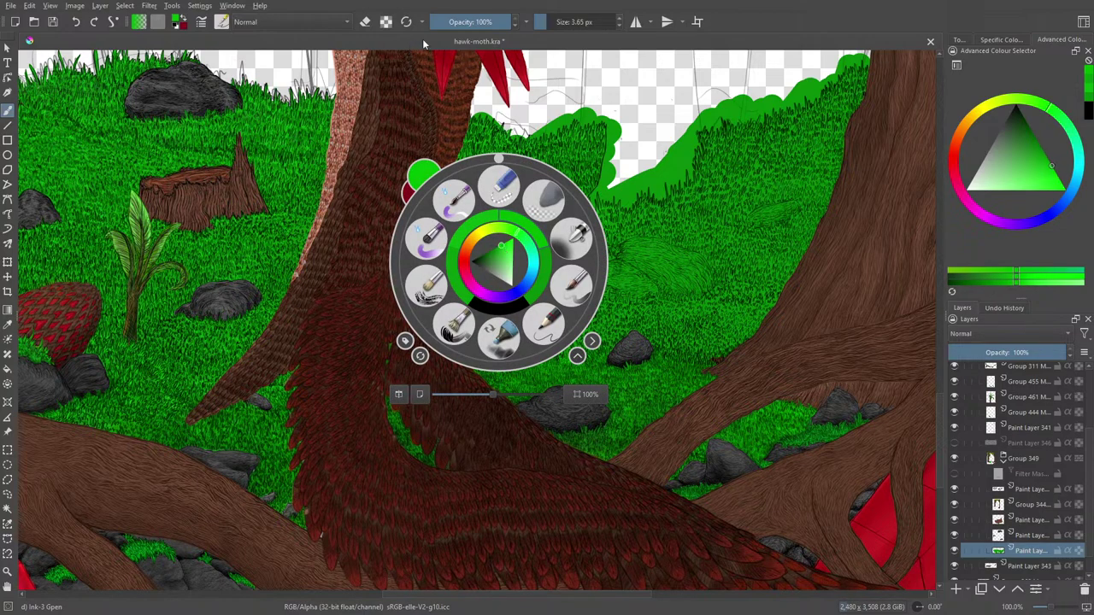
pyautogui.rightClick(561, 172)
pyautogui.rightClick(561, 171)
pyautogui.rightClick(561, 172)
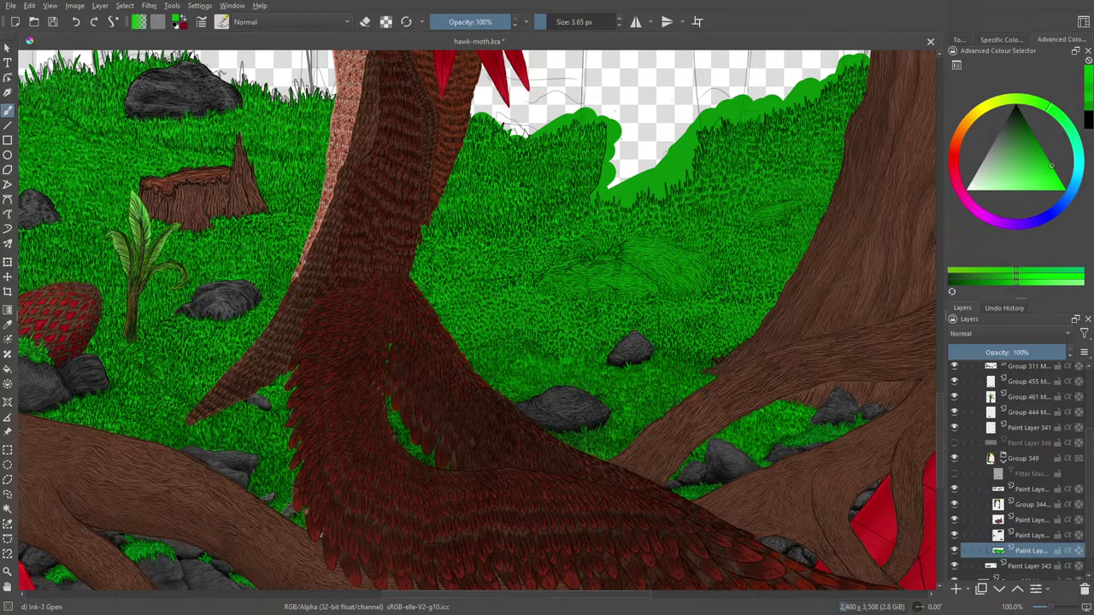
pyautogui.rightClick(670, 331)
pyautogui.rightClick(670, 331)
# - Rotate the canvas to about 178.7° so the background grass can be painted upside down
pyautogui.rightClick(341, 368)
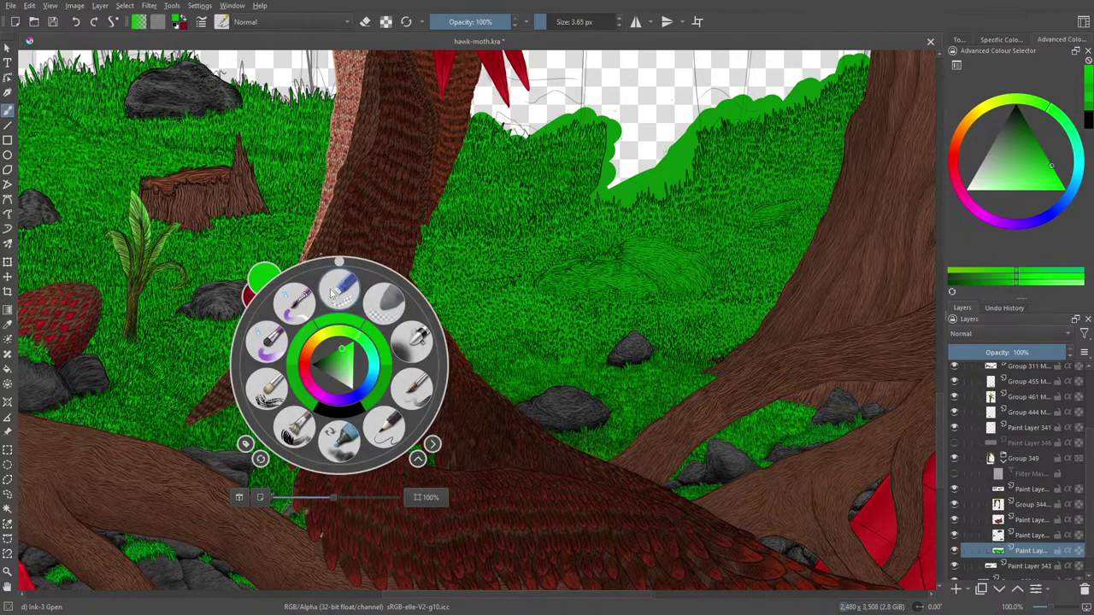
pyautogui.moveTo(340, 261); pyautogui.dragTo(276, 254)
pyautogui.click(265, 229)
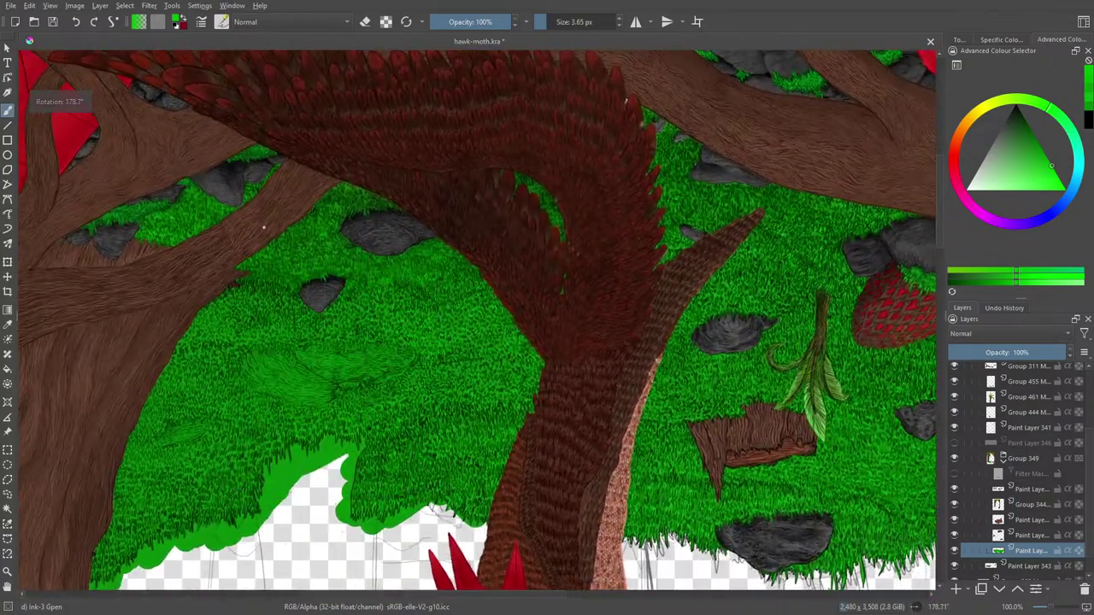
pyautogui.moveTo(516, 596); pyautogui.dragTo(437, 597)
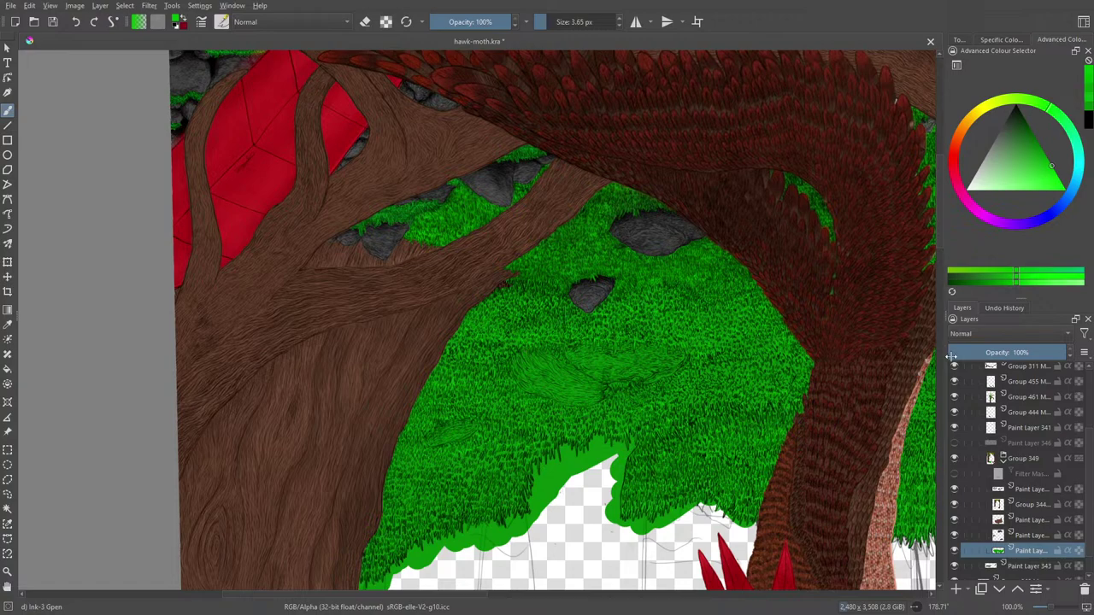
# - Examine the background grass between the creature's tail and the tree, both in the overall picture and close up
pyautogui.scroll(-3, 940, 239)
pyautogui.scroll(1, 941, 243)
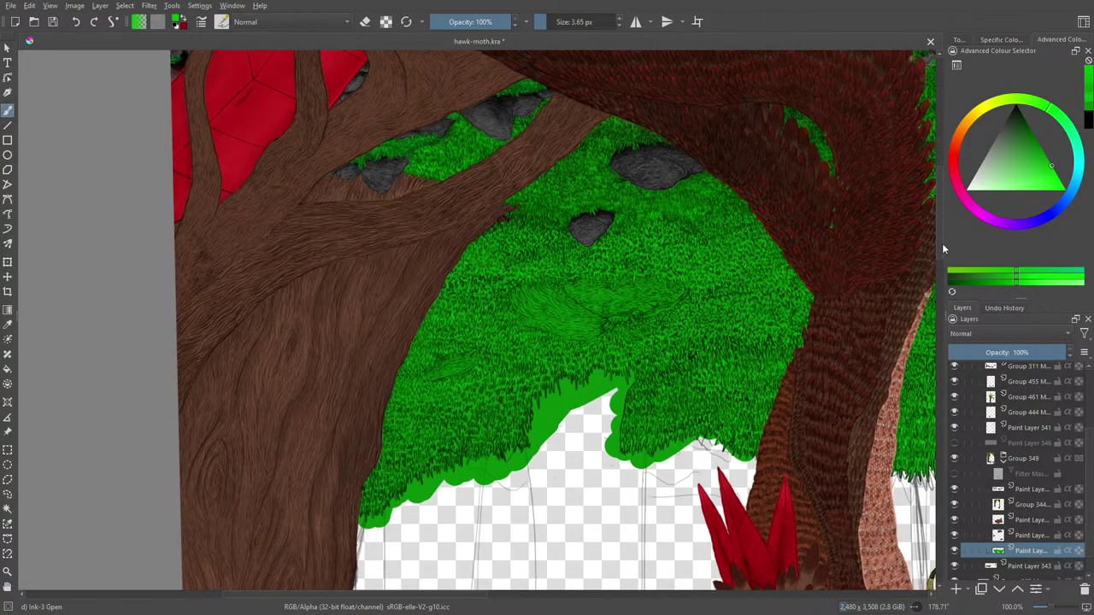
pyautogui.scroll(-3, 942, 243)
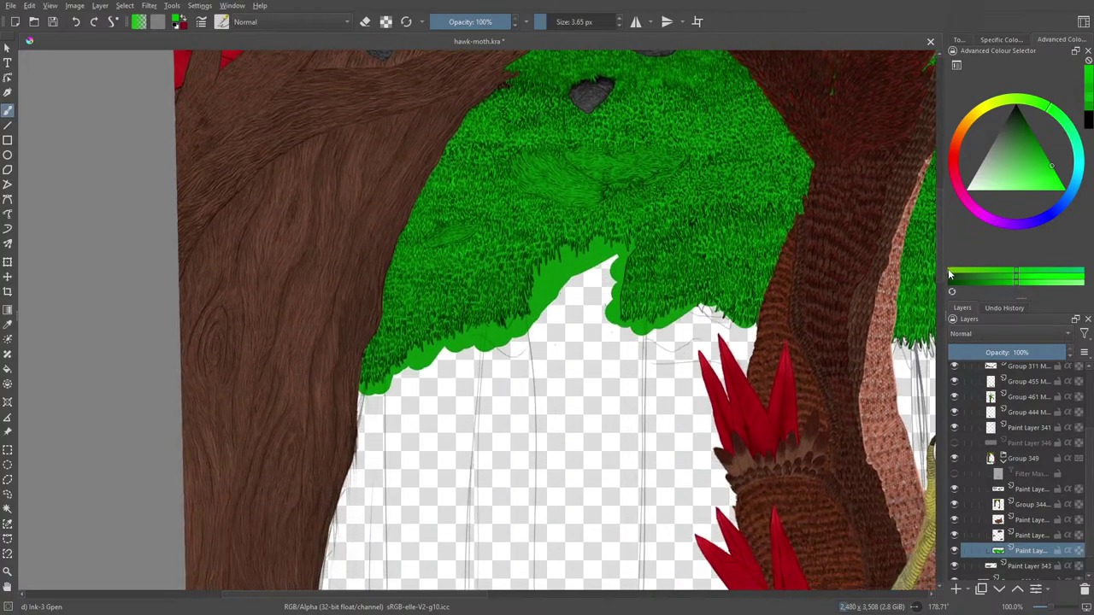
pyautogui.scroll(3, 946, 257)
pyautogui.scroll(-3, 945, 250)
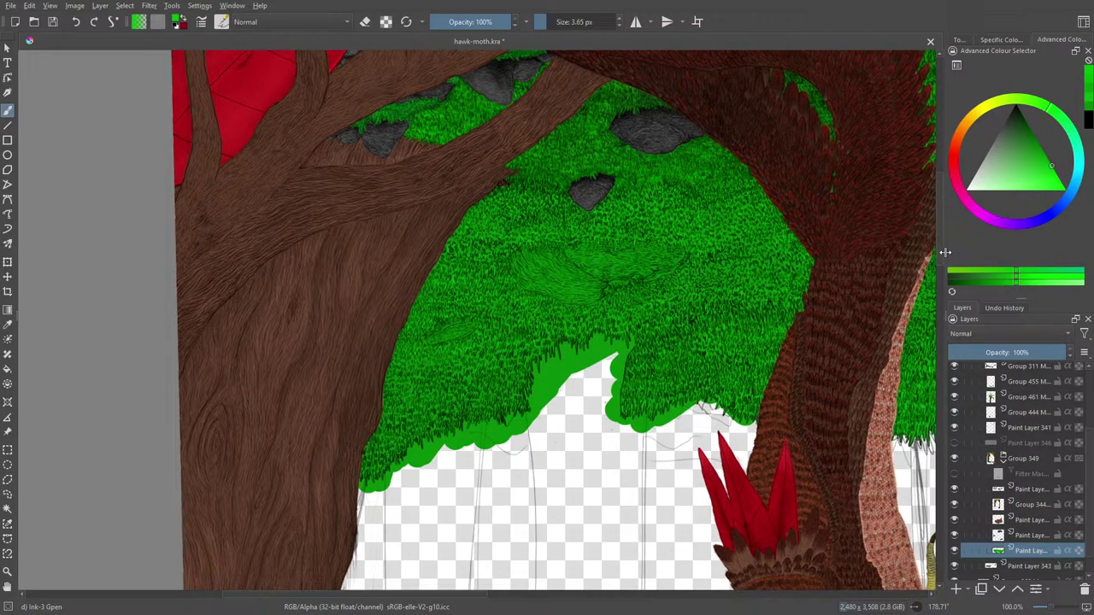
pyautogui.scroll(1, 946, 257)
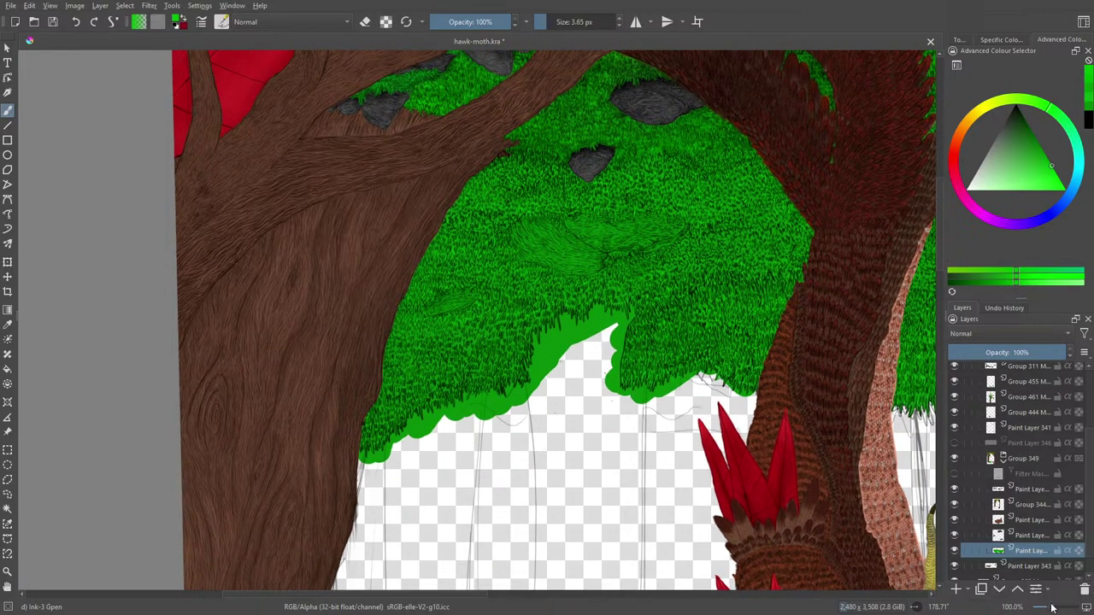
pyautogui.moveTo(1051, 607); pyautogui.dragTo(1050, 608)
pyautogui.scroll(2, 1049, 607)
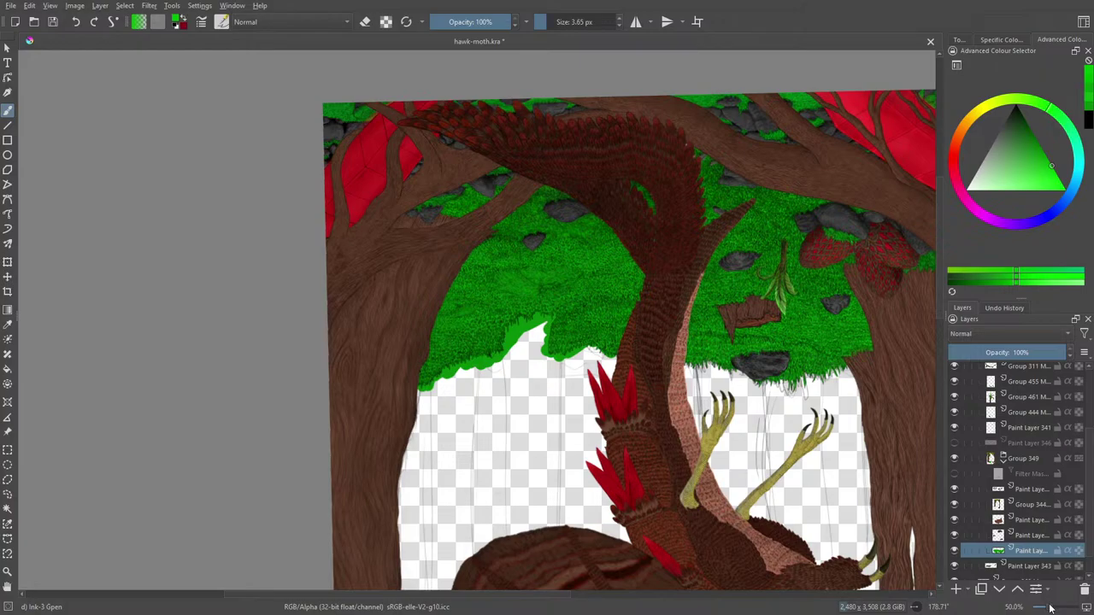
pyautogui.scroll(3, 1049, 606)
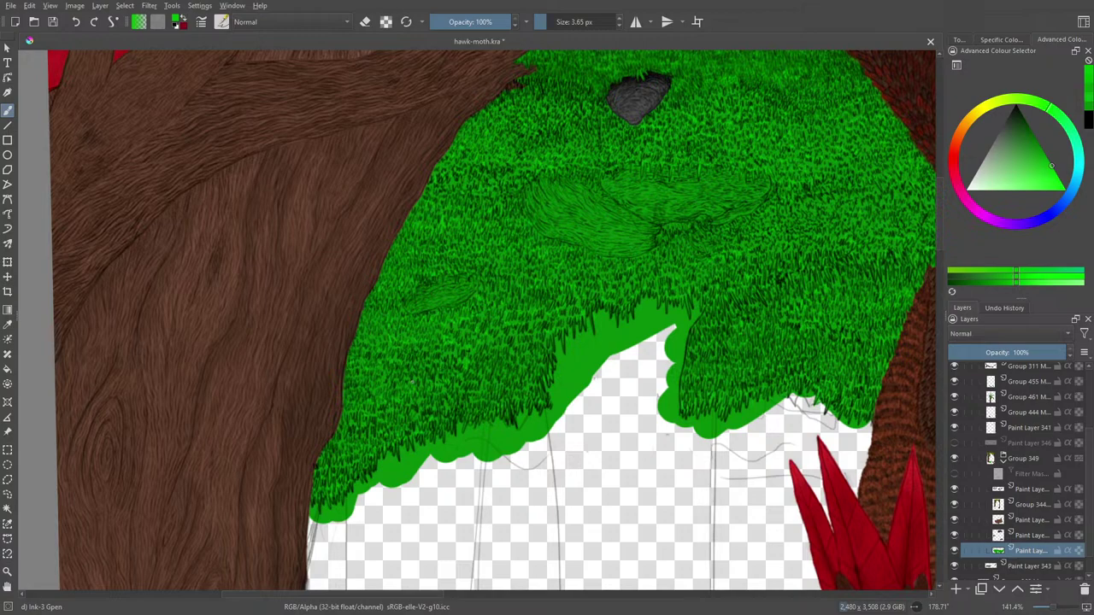
pyautogui.click(1046, 607)
pyautogui.click(1041, 607)
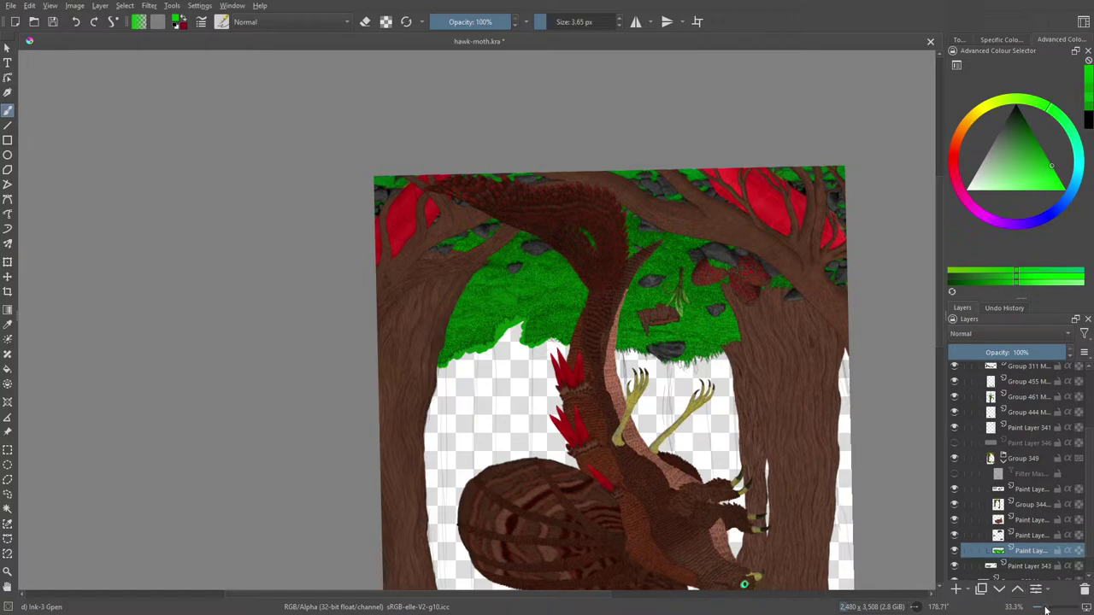
pyautogui.moveTo(1045, 607); pyautogui.dragTo(1059, 609)
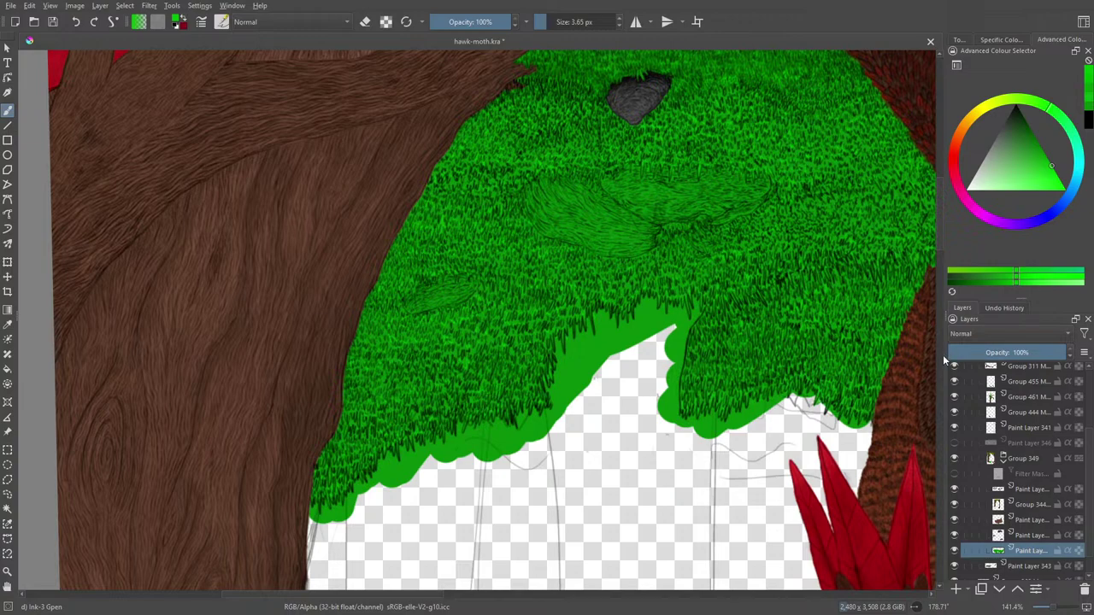
pyautogui.moveTo(941, 255); pyautogui.dragTo(947, 276)
pyautogui.scroll(-5, 940, 257)
pyautogui.scroll(9, 940, 245)
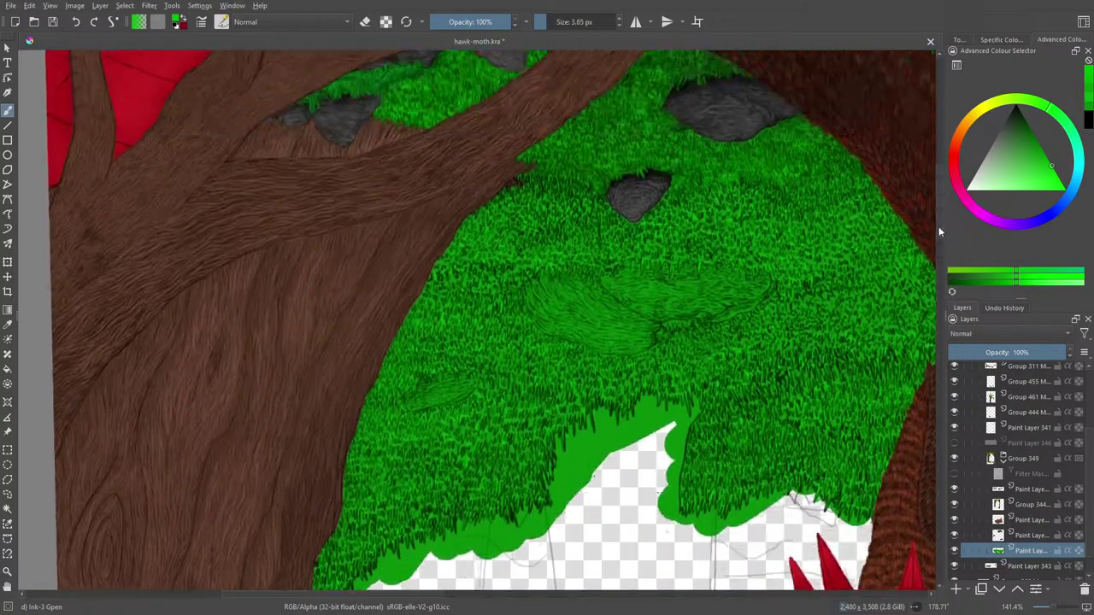
pyautogui.scroll(-6, 938, 224)
pyautogui.scroll(3, 947, 257)
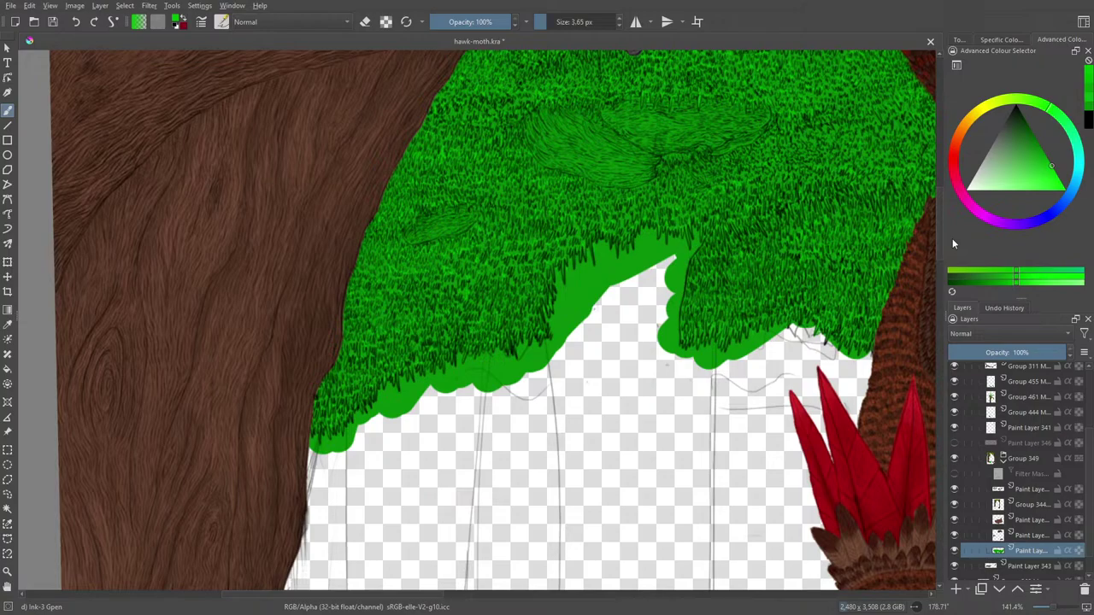
# - Sample a dark green from the shaded grass beside the tree root as the brush colour
pyautogui.moveTo(1053, 607)
pyautogui.mouseDown()
pyautogui.moveTo(1044, 608)
pyautogui.moveTo(1059, 607)
pyautogui.mouseUp()
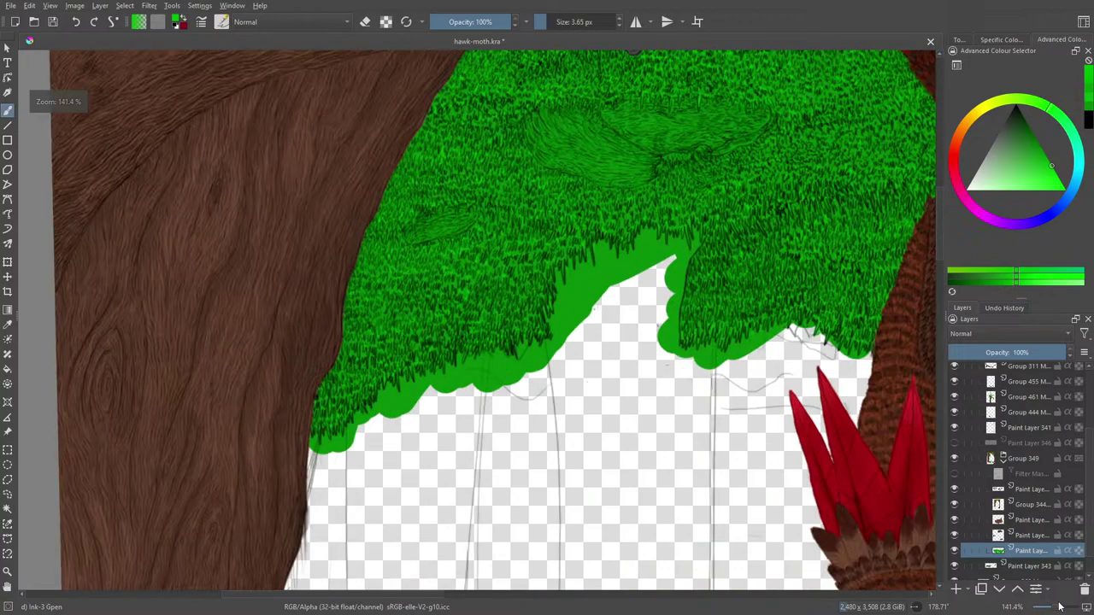
pyautogui.moveTo(933, 268); pyautogui.dragTo(943, 209)
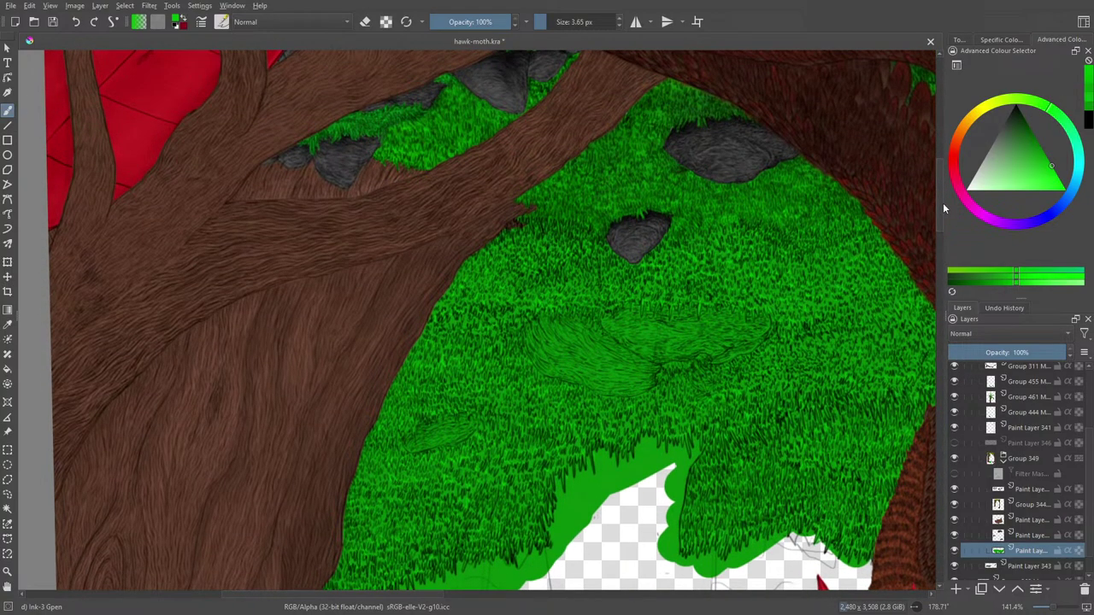
pyautogui.click(8, 323)
pyautogui.click(564, 203)
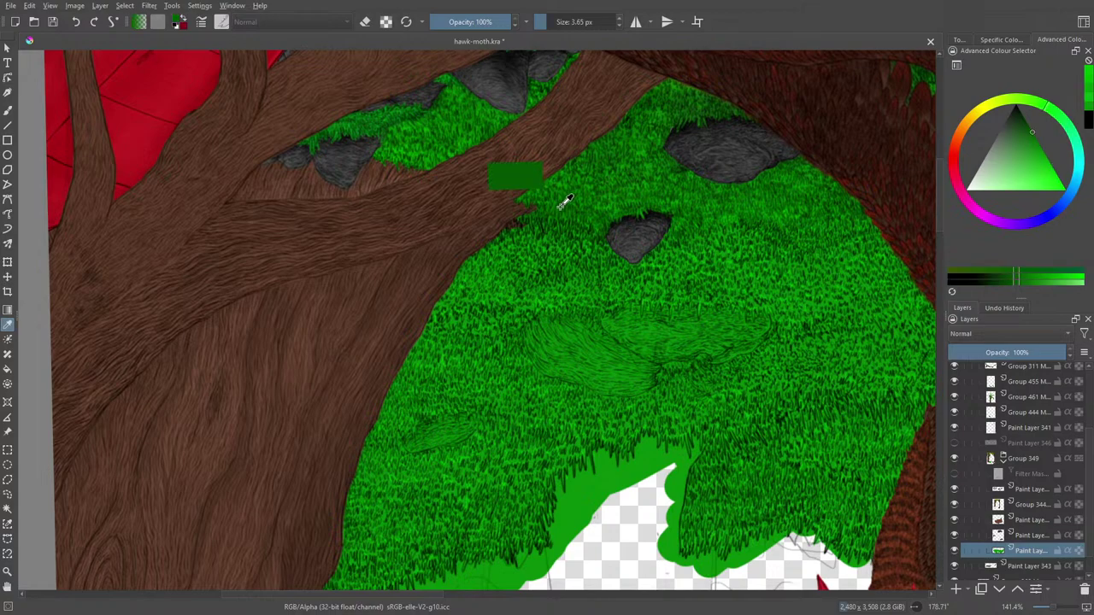
pyautogui.moveTo(564, 203); pyautogui.dragTo(567, 187)
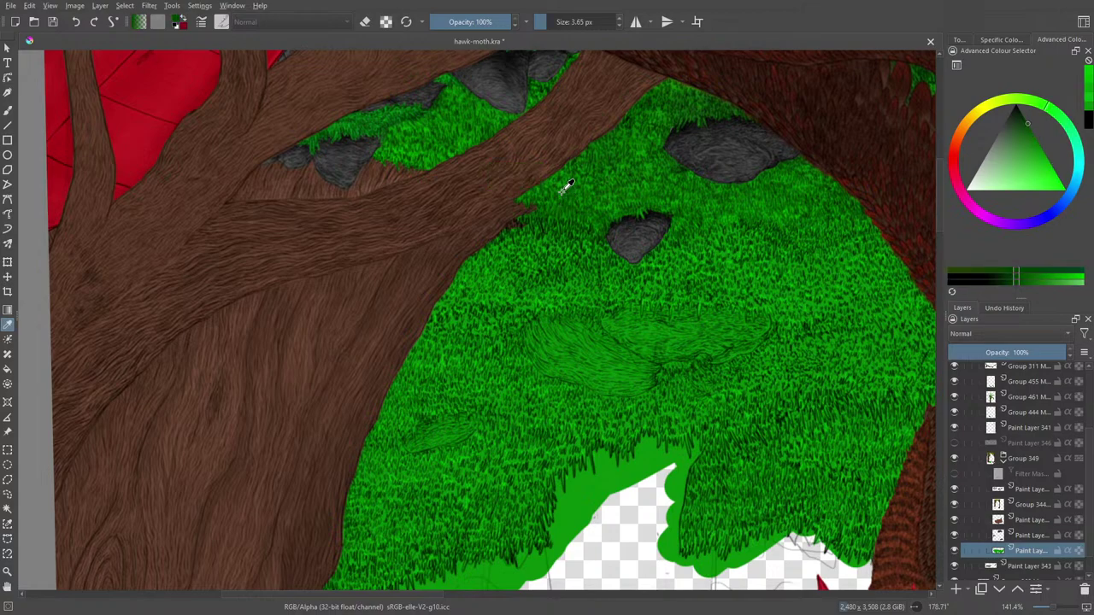
pyautogui.click(8, 110)
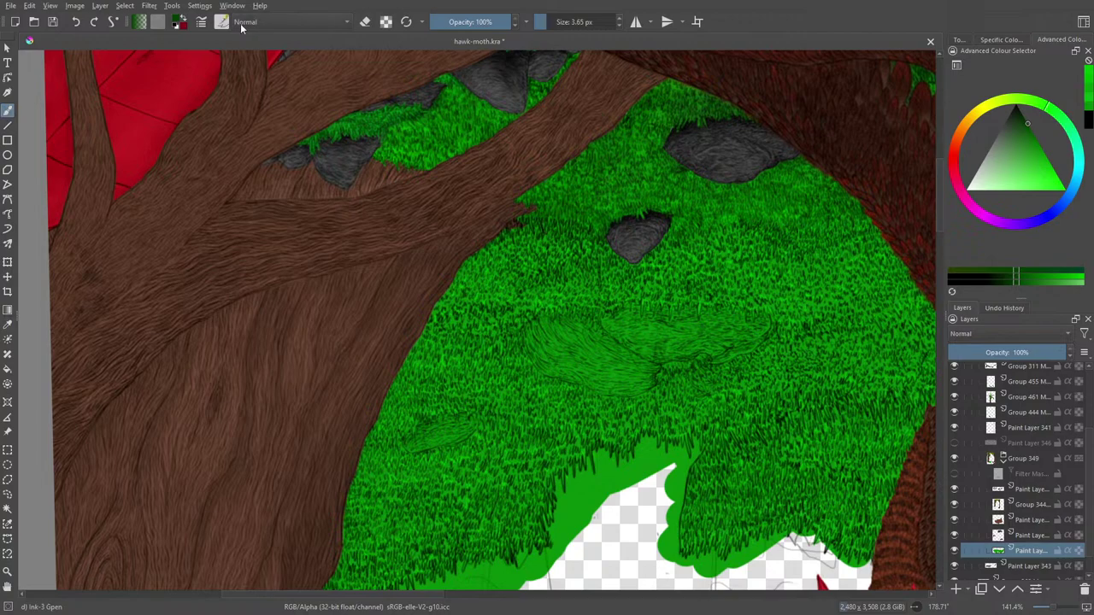
# - Select the Basic-2 Opacity brush preset for shading the background grass
pyautogui.click(222, 21)
pyautogui.click(306, 60)
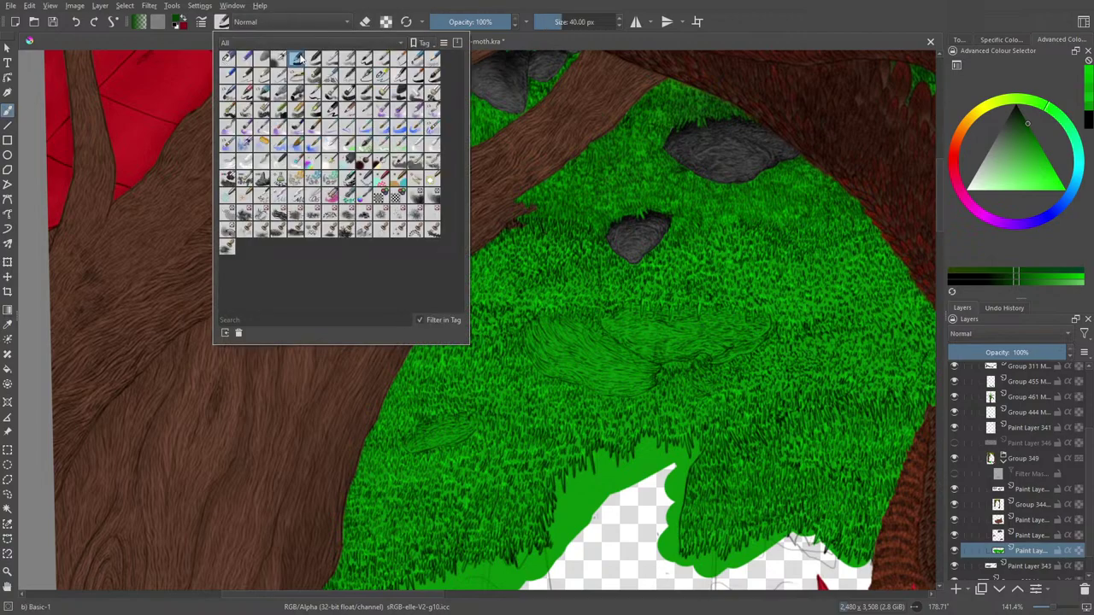
pyautogui.rightClick(585, 508)
pyautogui.click(222, 21)
pyautogui.click(318, 64)
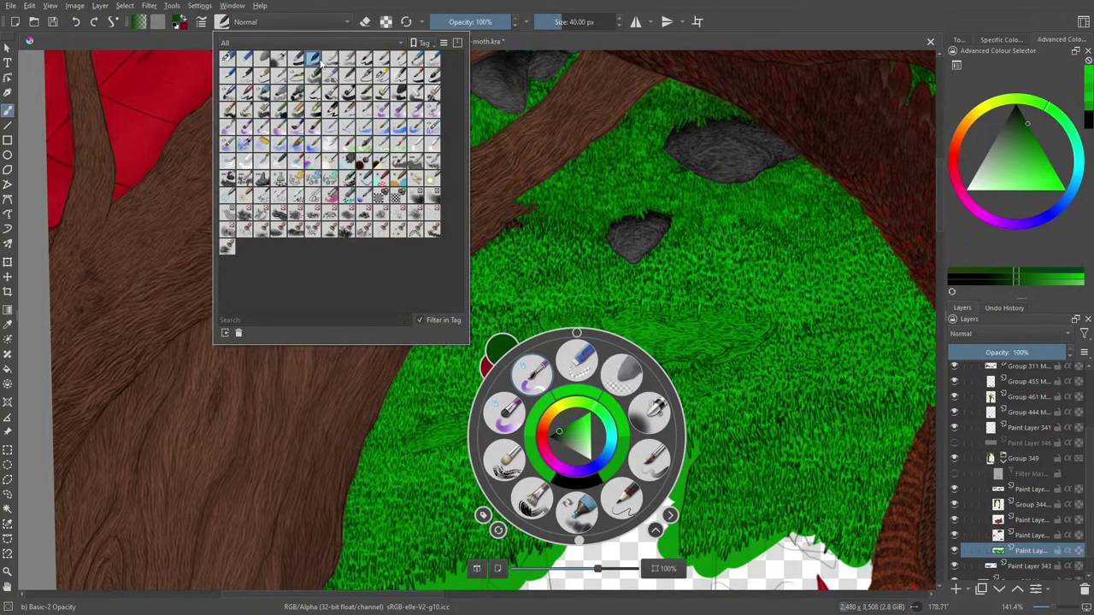
# - Set the brush size to 5.35 px and the opacity to 84%, and turn on alpha preservation
pyautogui.click(544, 23)
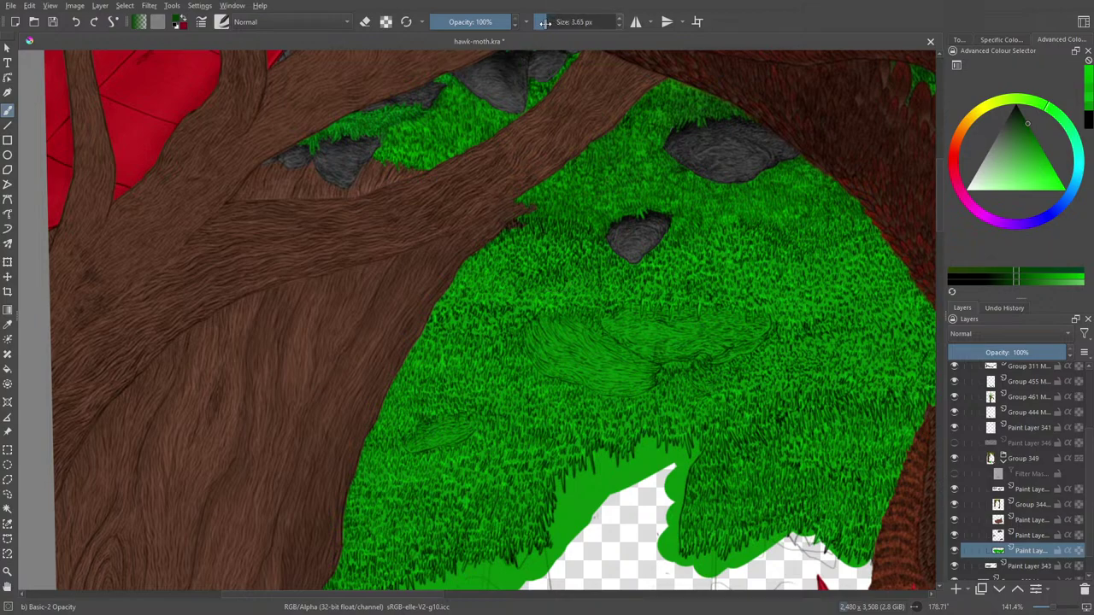
pyautogui.moveTo(545, 23); pyautogui.dragTo(541, 23)
pyautogui.click(550, 21)
pyautogui.click(386, 21)
pyautogui.click(502, 22)
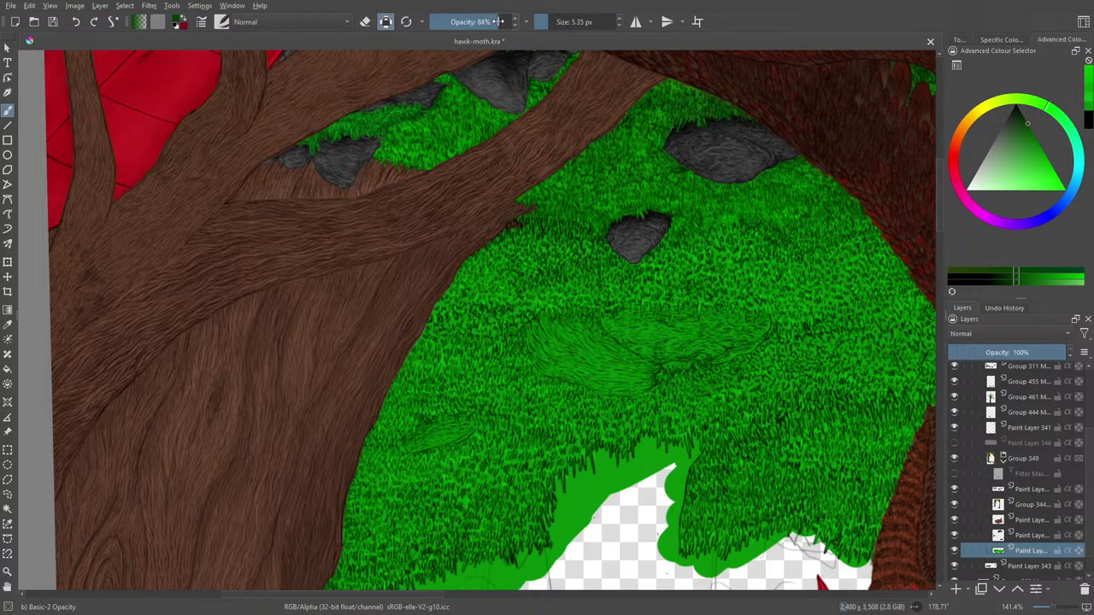
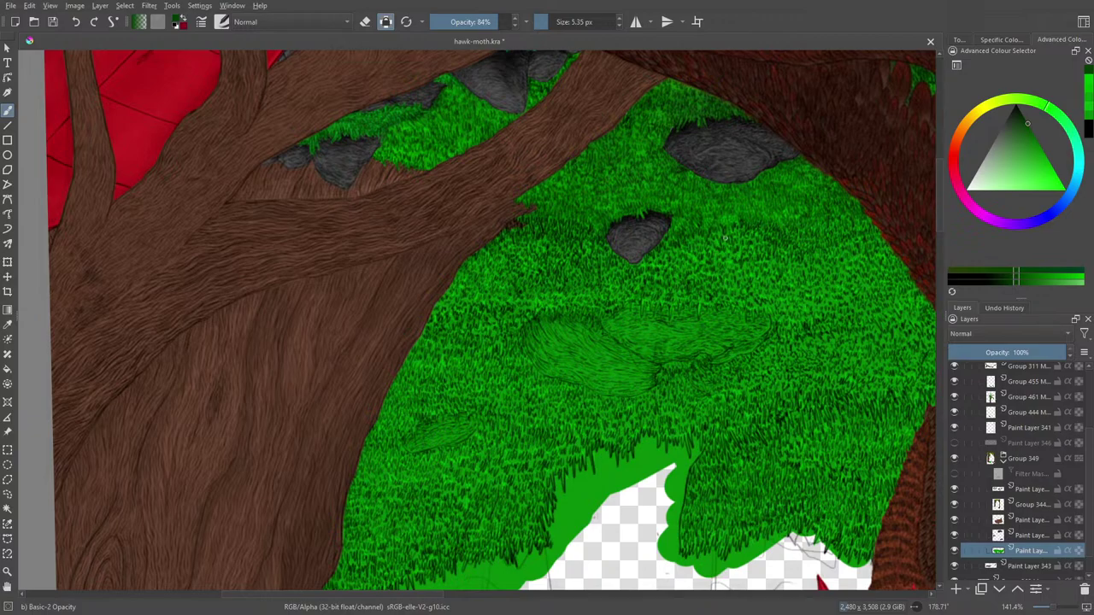
# - Rotate the canvas back upright to about -5.94°
pyautogui.rightClick(385, 437)
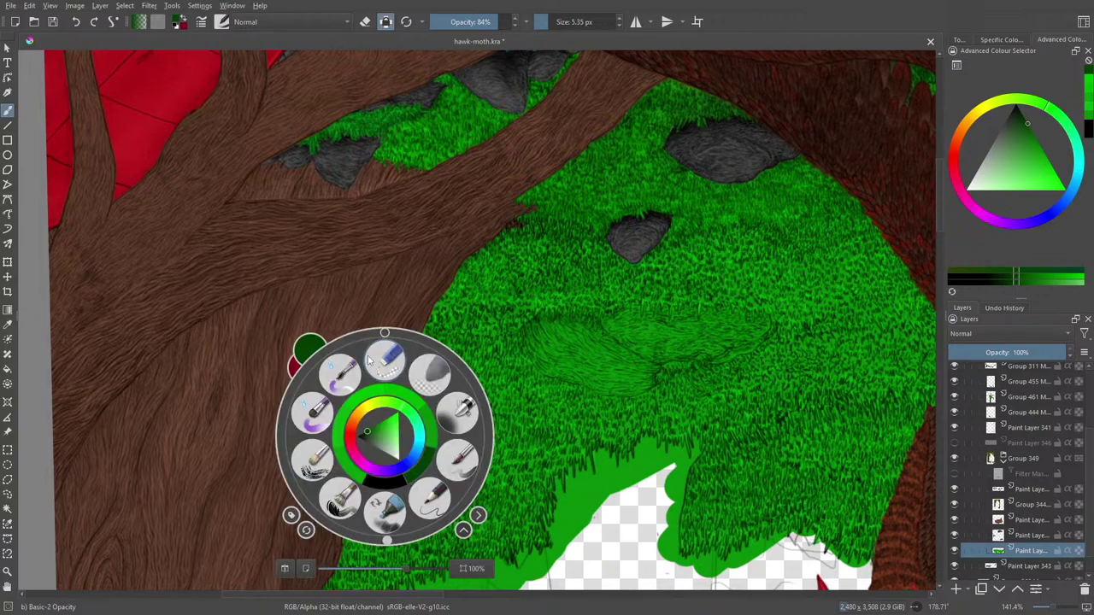
pyautogui.moveTo(385, 538); pyautogui.dragTo(373, 328)
pyautogui.rightClick(372, 328)
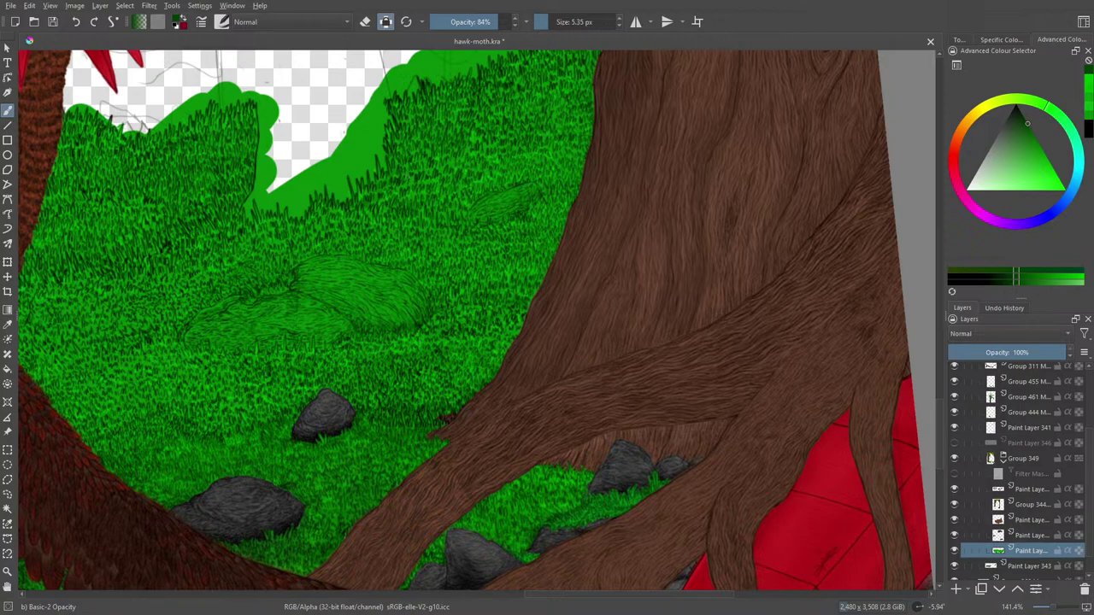
# - Undo the last three brush strokes made on the picture
pyautogui.moveTo(1050, 607); pyautogui.dragTo(1052, 610)
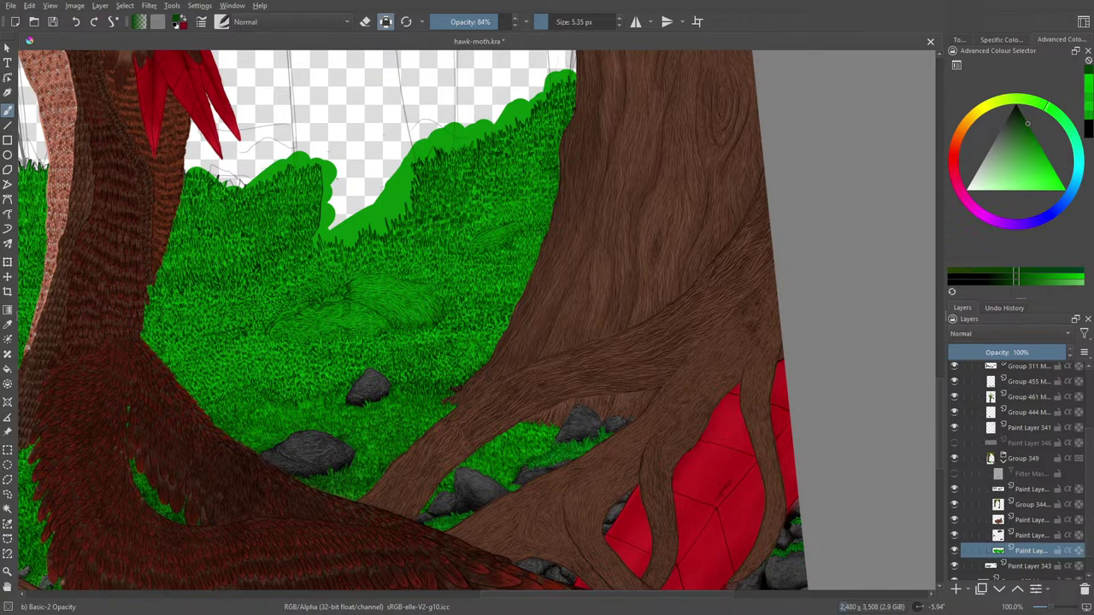
pyautogui.scroll(-1, 1049, 608)
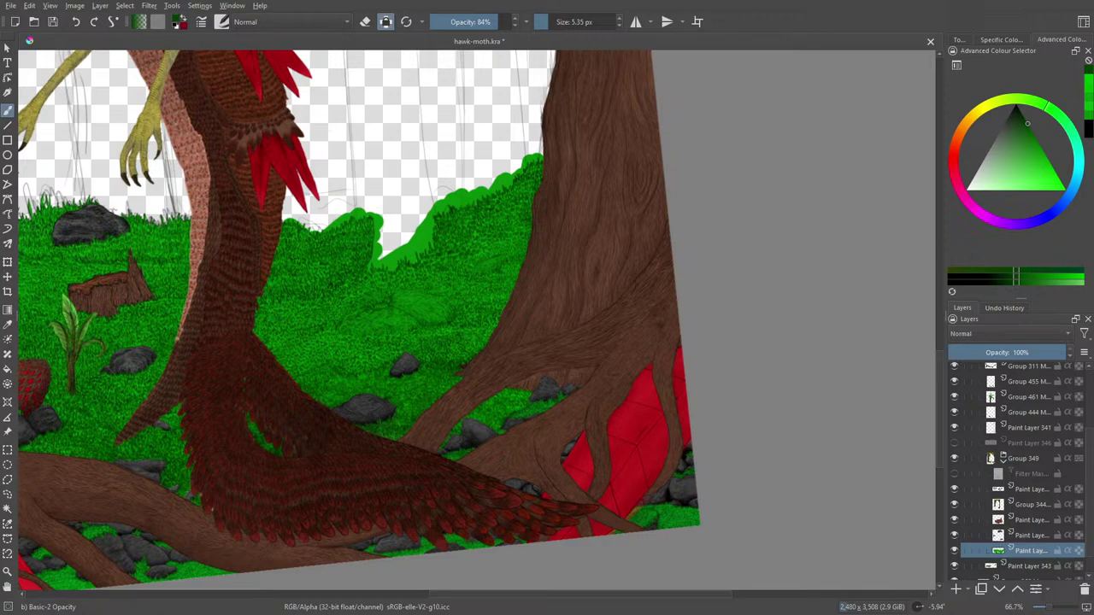
pyautogui.moveTo(321, 308); pyautogui.dragTo(327, 295)
pyautogui.click(75, 22)
pyautogui.click(76, 22)
pyautogui.click(76, 22)
# - Examine the shading of the background grass between the tail and the tree at several zoom levels
pyautogui.click(1048, 609)
pyautogui.click(1048, 608)
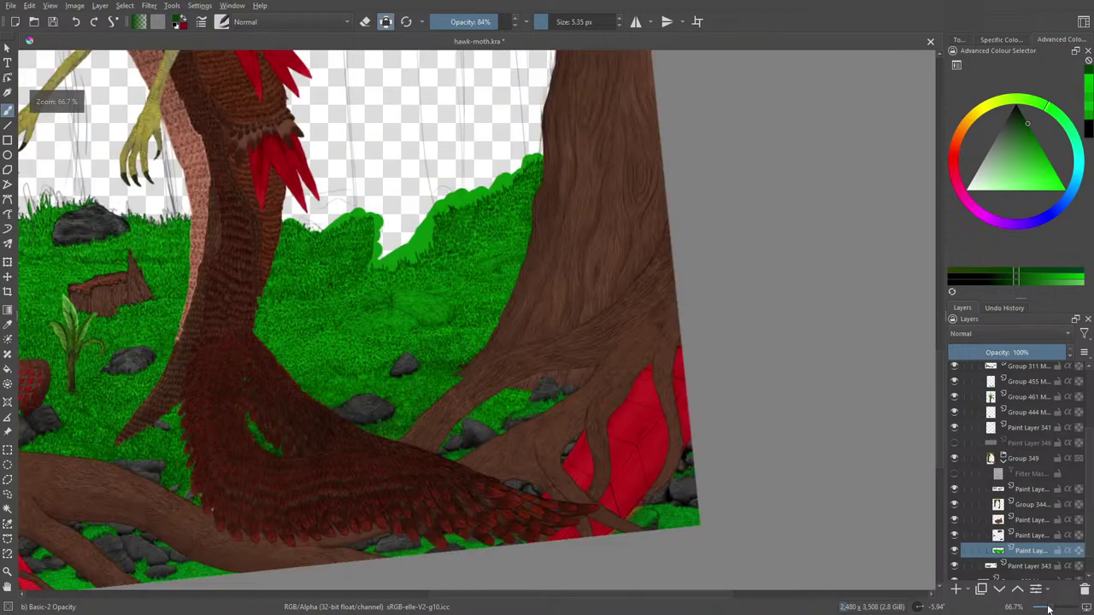
pyautogui.click(1049, 608)
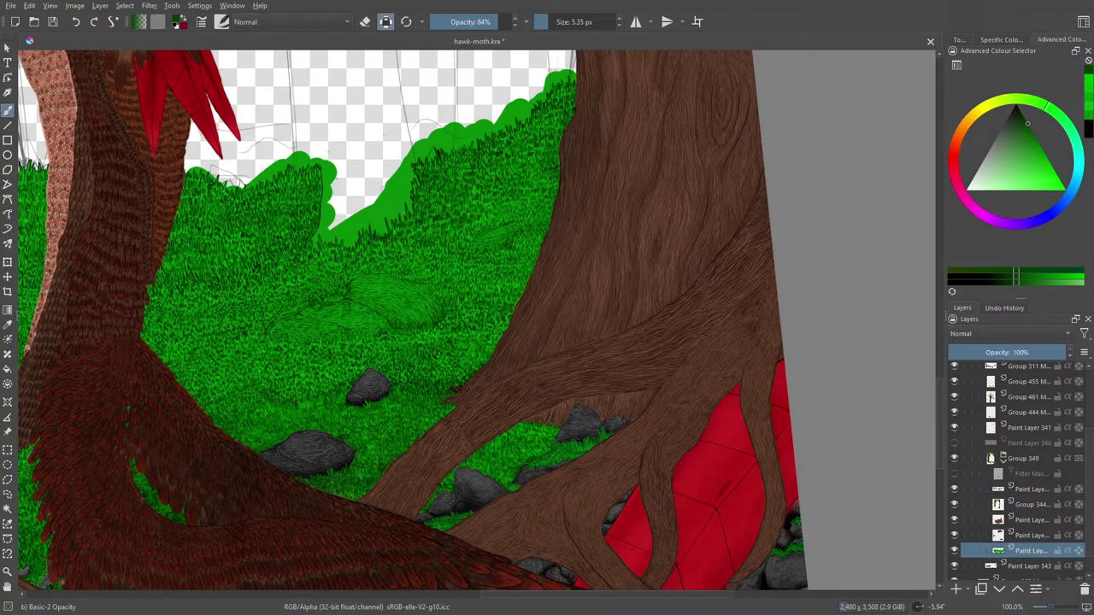
pyautogui.click(1048, 607)
pyautogui.click(1047, 607)
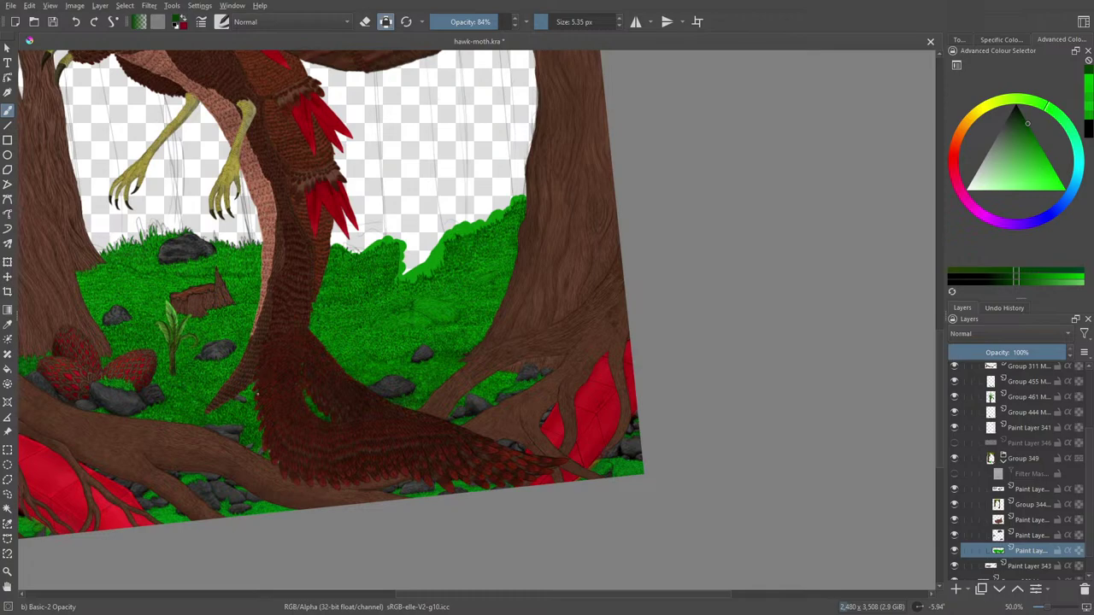
pyautogui.click(1051, 608)
pyautogui.moveTo(1054, 608); pyautogui.dragTo(1058, 607)
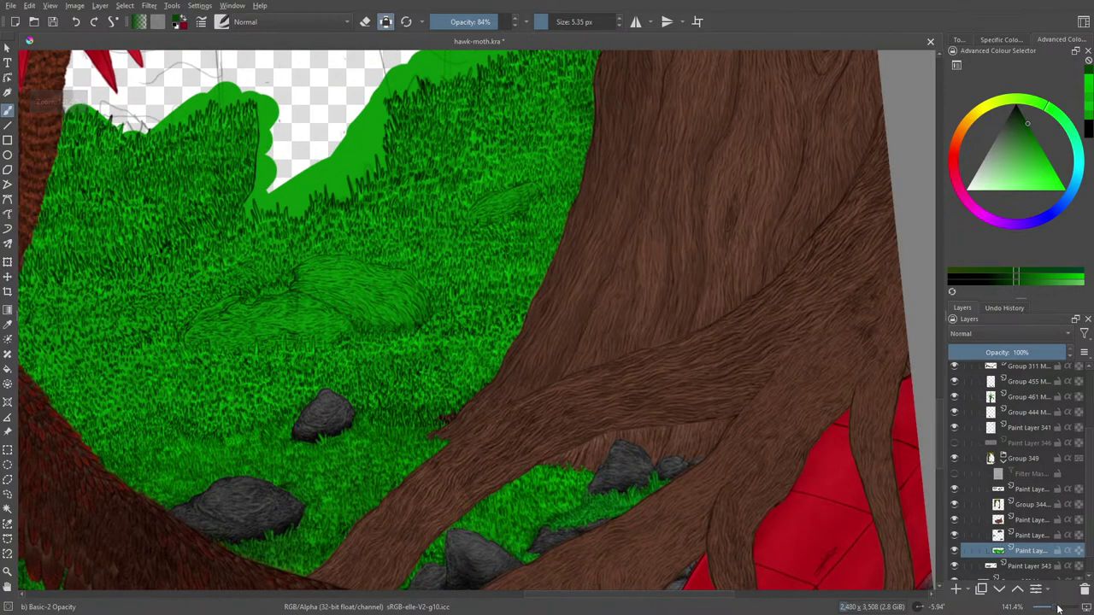
pyautogui.moveTo(550, 600); pyautogui.dragTo(483, 603)
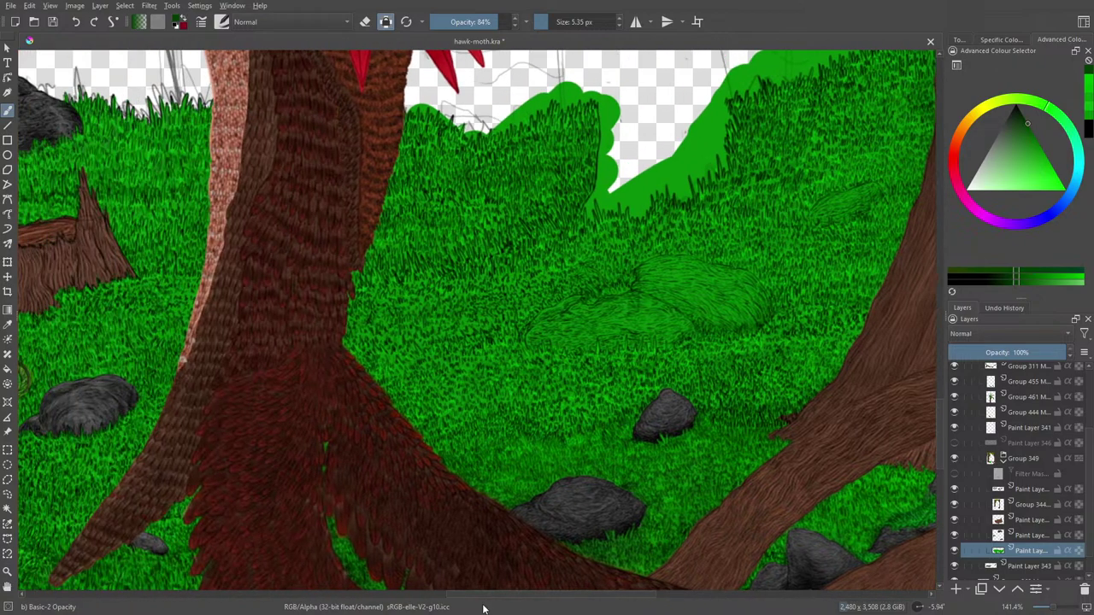
# - Select the ink layer holding the grass lines, hiding and showing it again to check its contents
pyautogui.click(1025, 492)
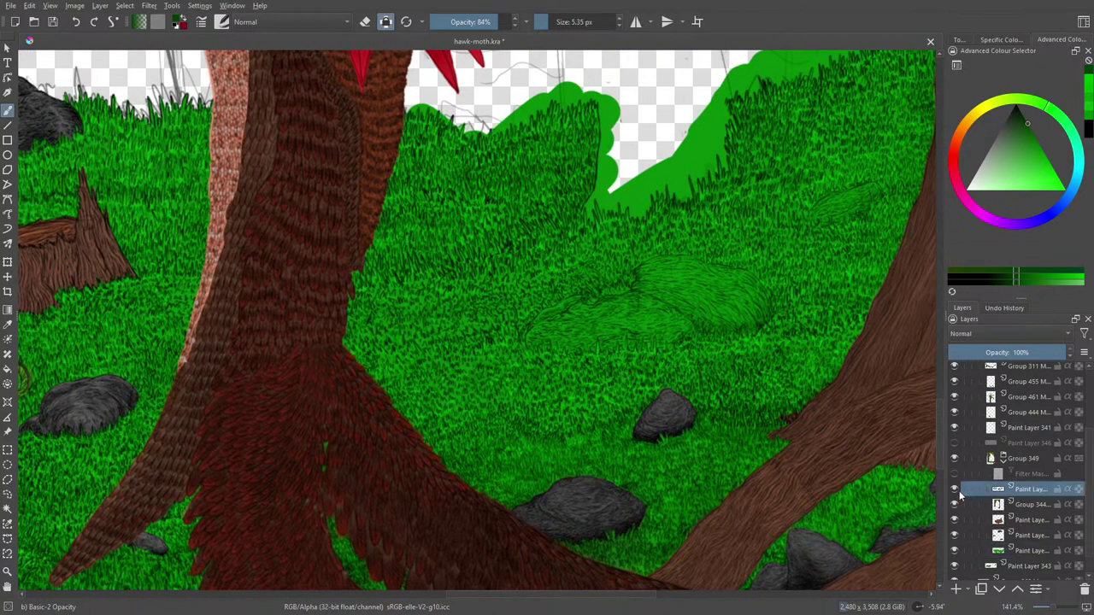
pyautogui.click(954, 490)
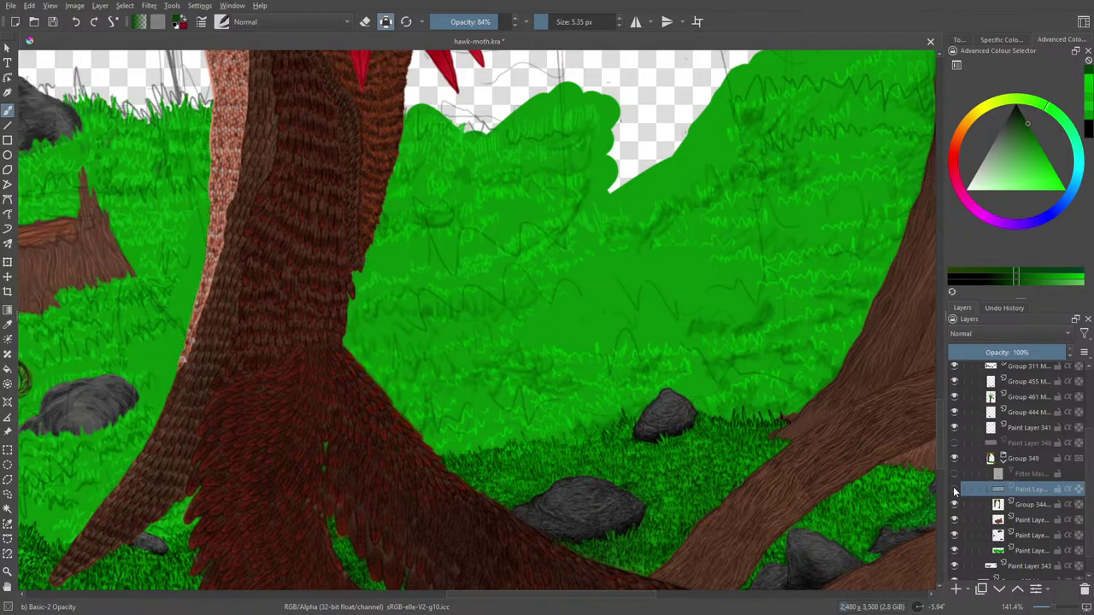
pyautogui.click(954, 492)
# - Switch to the Eraser Soft brush and set its size to 10.20 px
pyautogui.press('e')
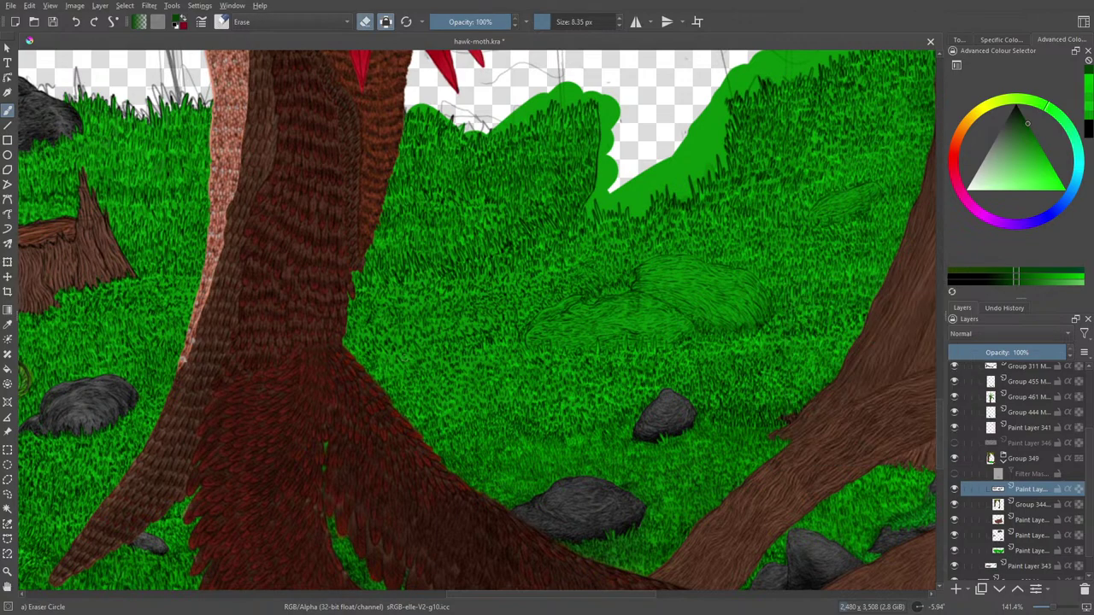
pyautogui.click(222, 22)
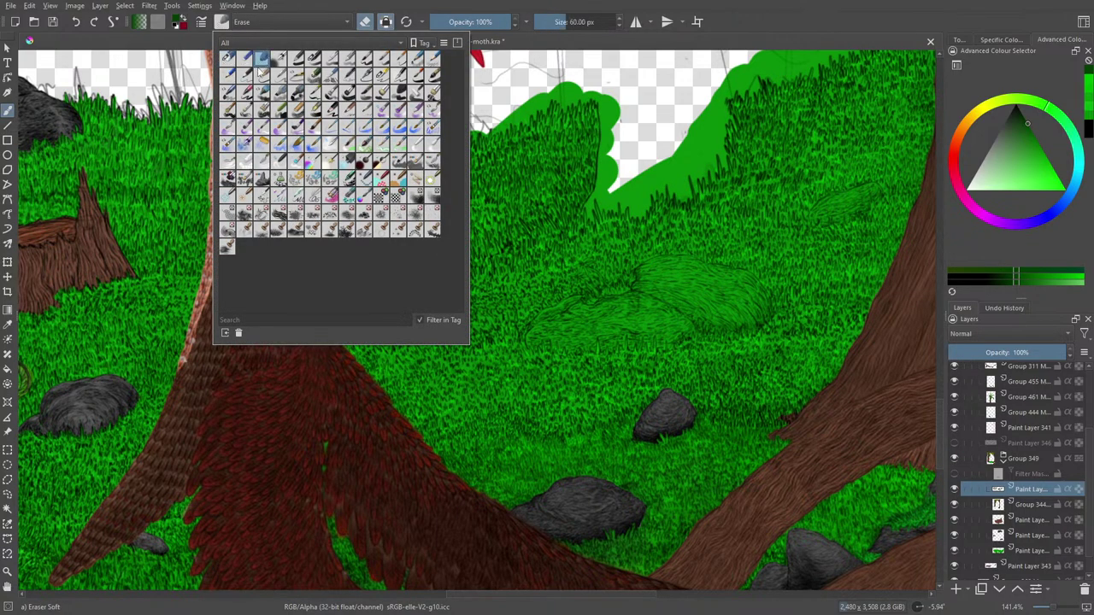
pyautogui.click(260, 70)
pyautogui.click(557, 20)
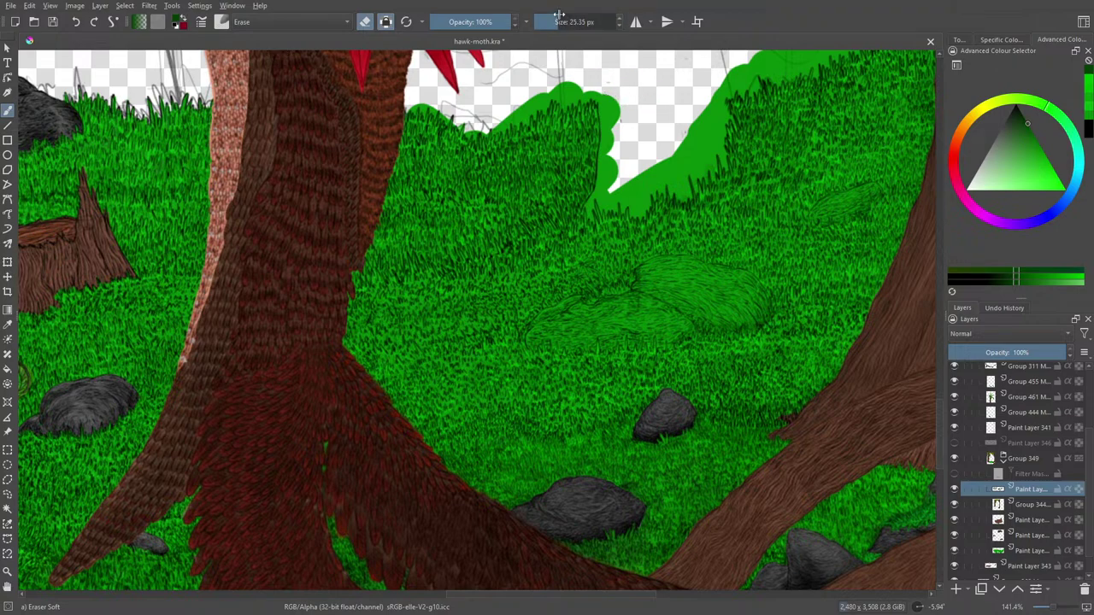
pyautogui.moveTo(558, 22); pyautogui.dragTo(549, 22)
# - Return to the green grass layer with the Basic-2 Opacity brush and pick a bright green as the brush colour
pyautogui.moveTo(1052, 608); pyautogui.dragTo(1046, 612)
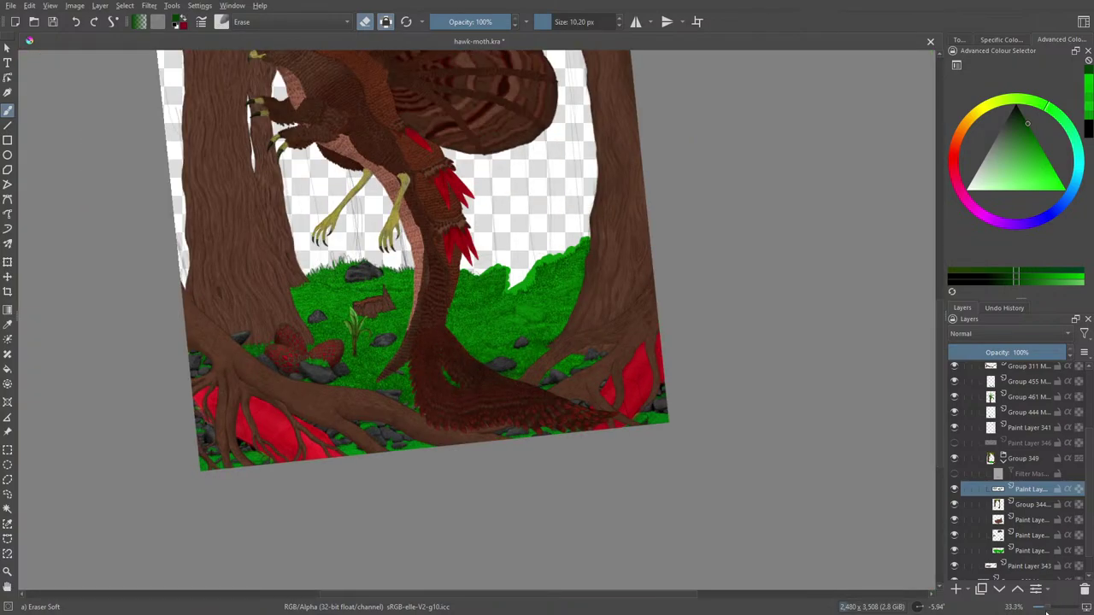
pyautogui.moveTo(1047, 610); pyautogui.dragTo(1055, 611)
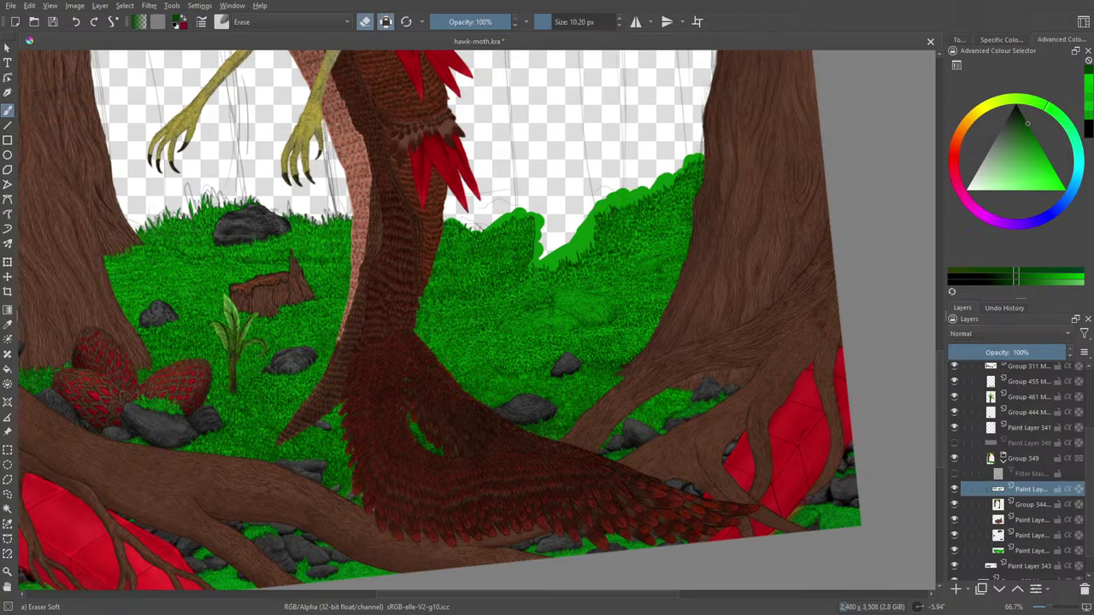
pyautogui.click(1028, 551)
pyautogui.press('/')
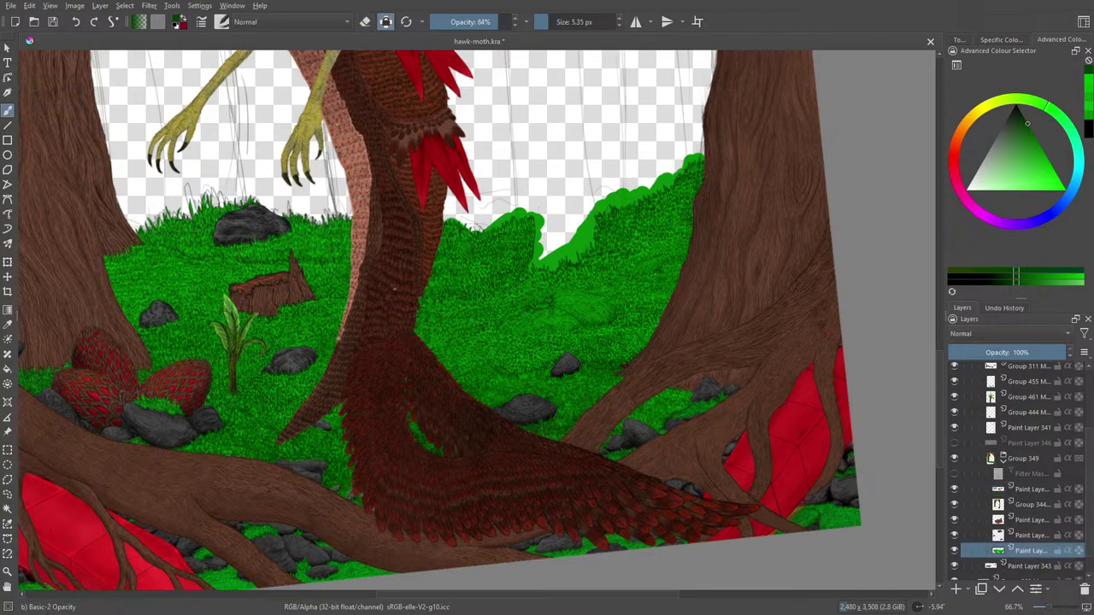
pyautogui.rightClick(471, 288)
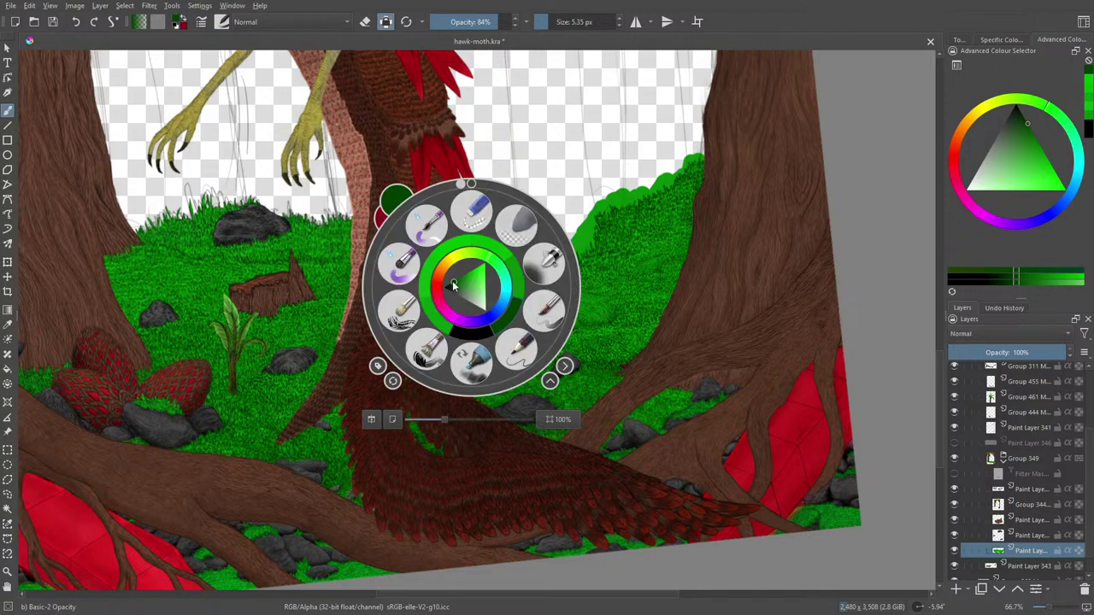
pyautogui.click(478, 275)
pyautogui.moveTo(475, 271); pyautogui.dragTo(474, 270)
pyautogui.rightClick(470, 211)
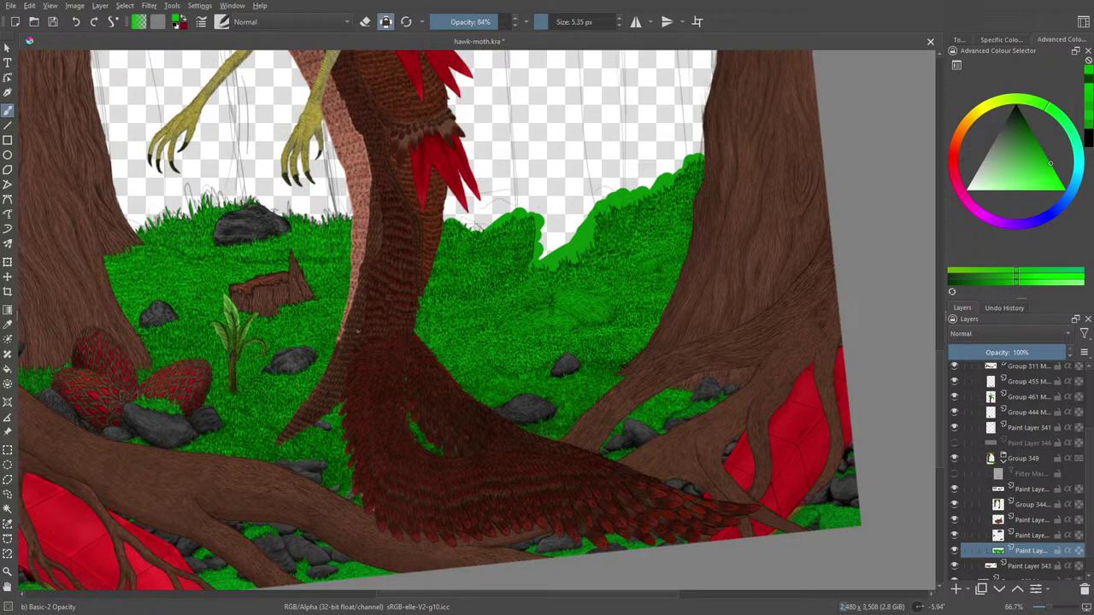
# - Try the Blender Basic brush at 50 px for the background grass
pyautogui.click(226, 22)
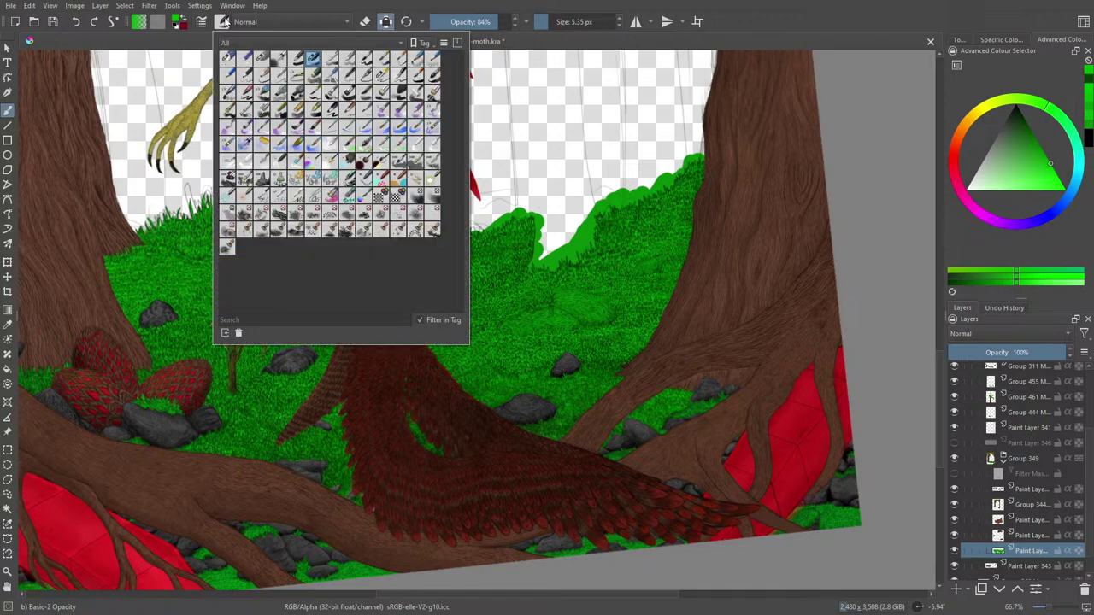
pyautogui.click(413, 146)
pyautogui.click(564, 420)
pyautogui.rightClick(638, 241)
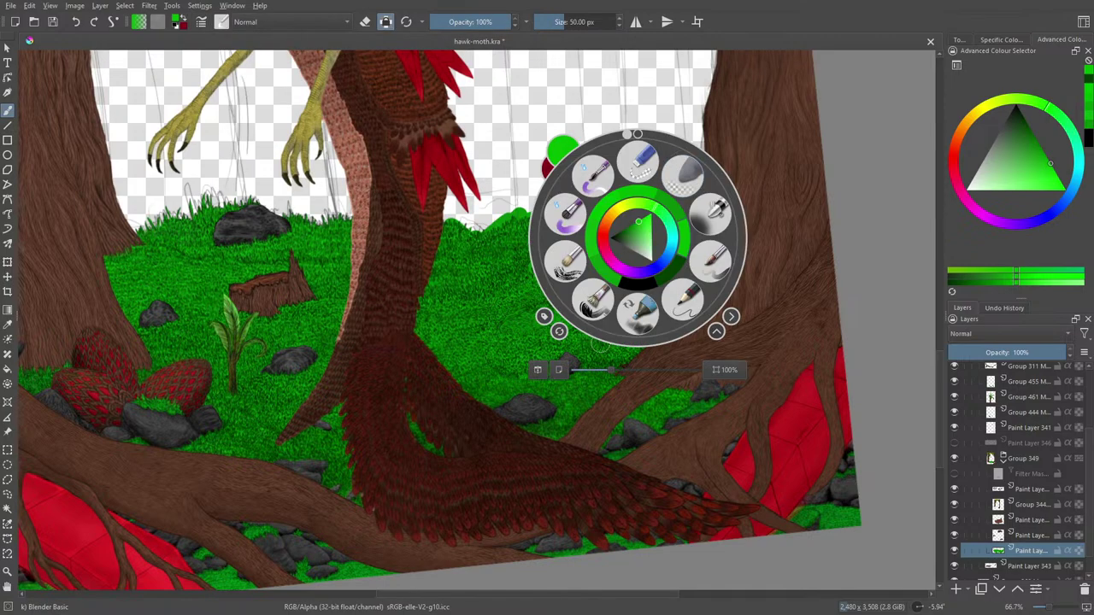
pyautogui.click(603, 85)
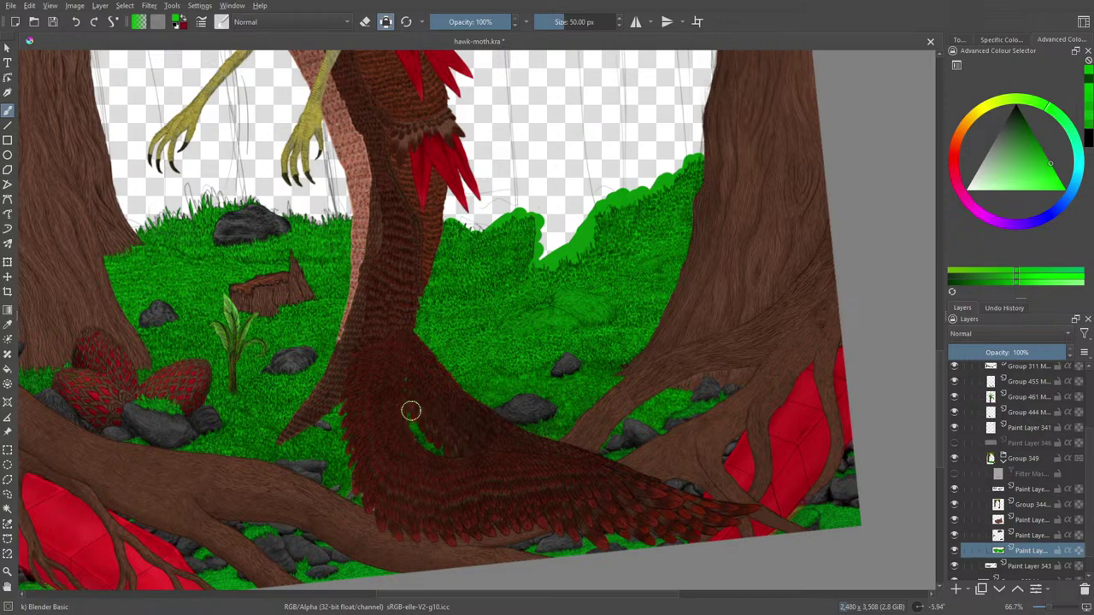
pyautogui.click(1058, 609)
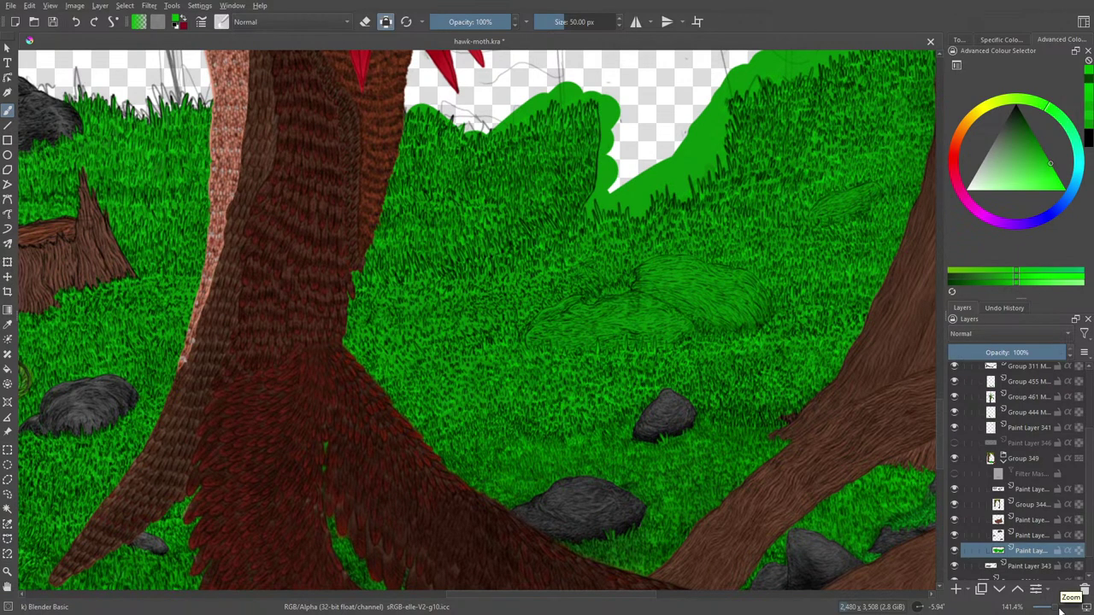
pyautogui.press('e')
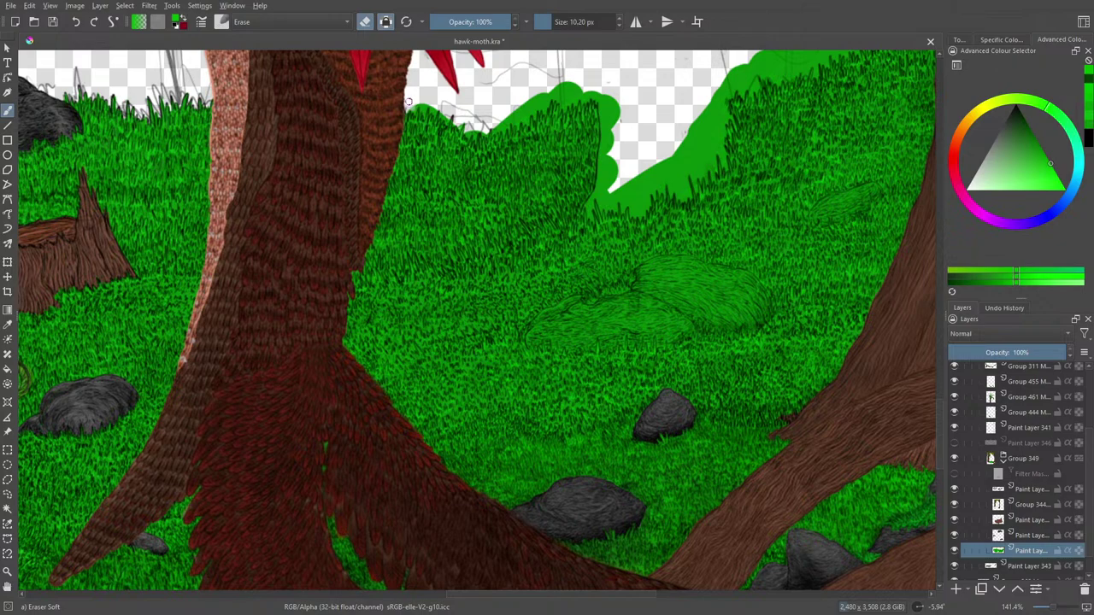
pyautogui.click(222, 22)
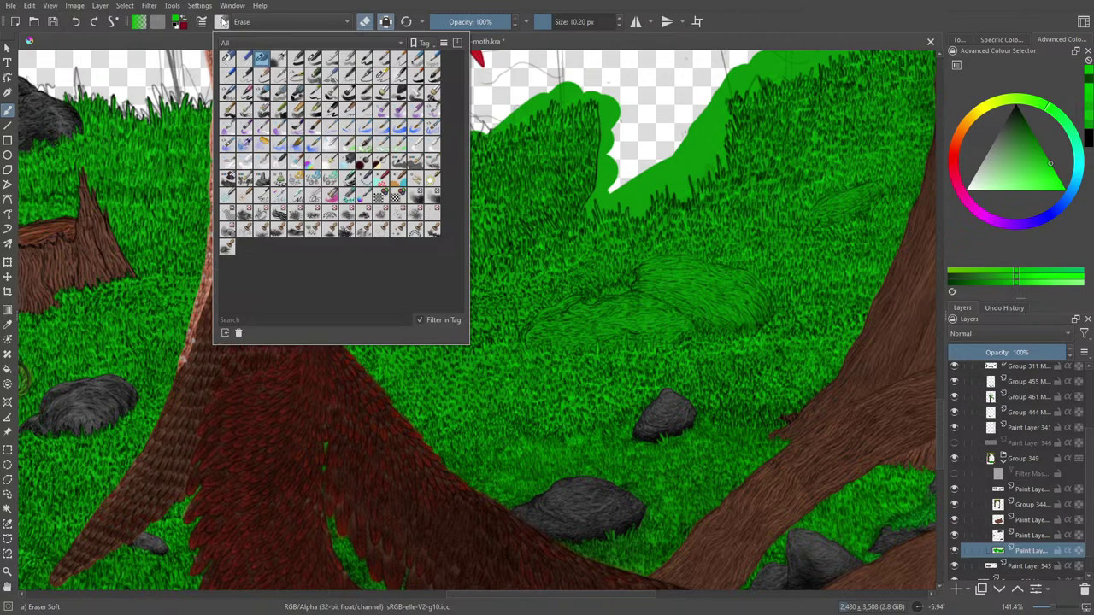
pyautogui.click(381, 77)
pyautogui.rightClick(528, 171)
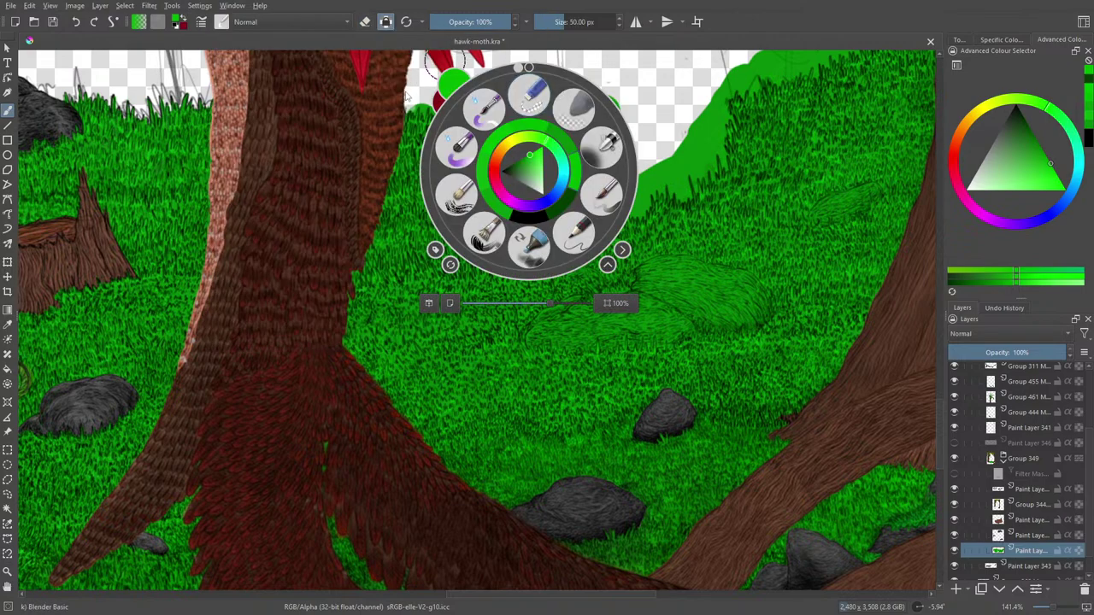
pyautogui.click(446, 65)
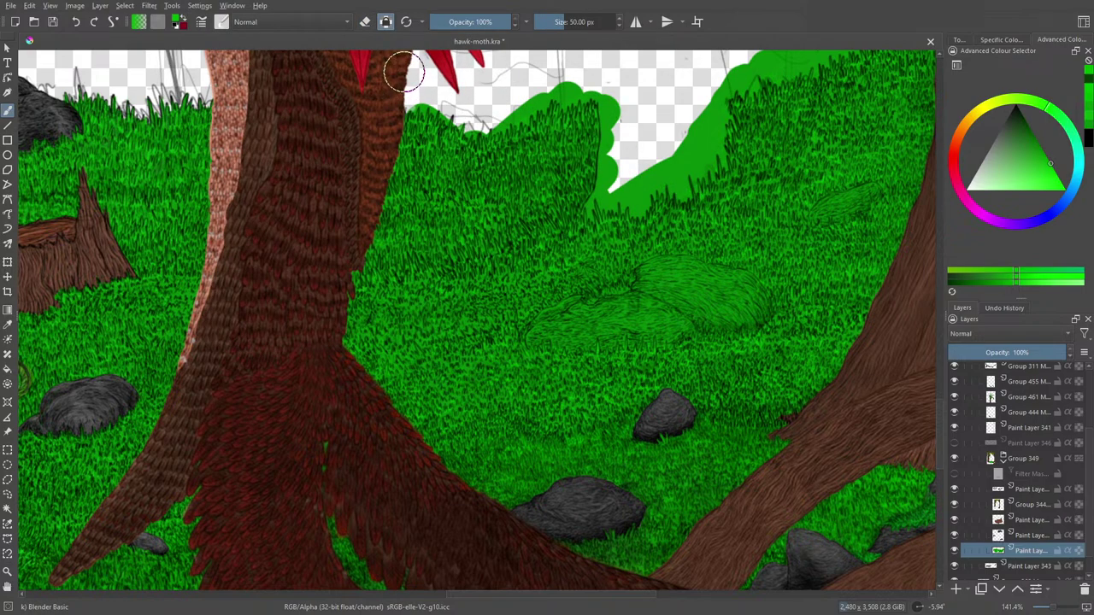
# - Trim the plain green overhang along the grass edge beside the tail using the Ink-3 Gpen brush in erase mode at 6.74 px
pyautogui.click(222, 23)
pyautogui.click(389, 80)
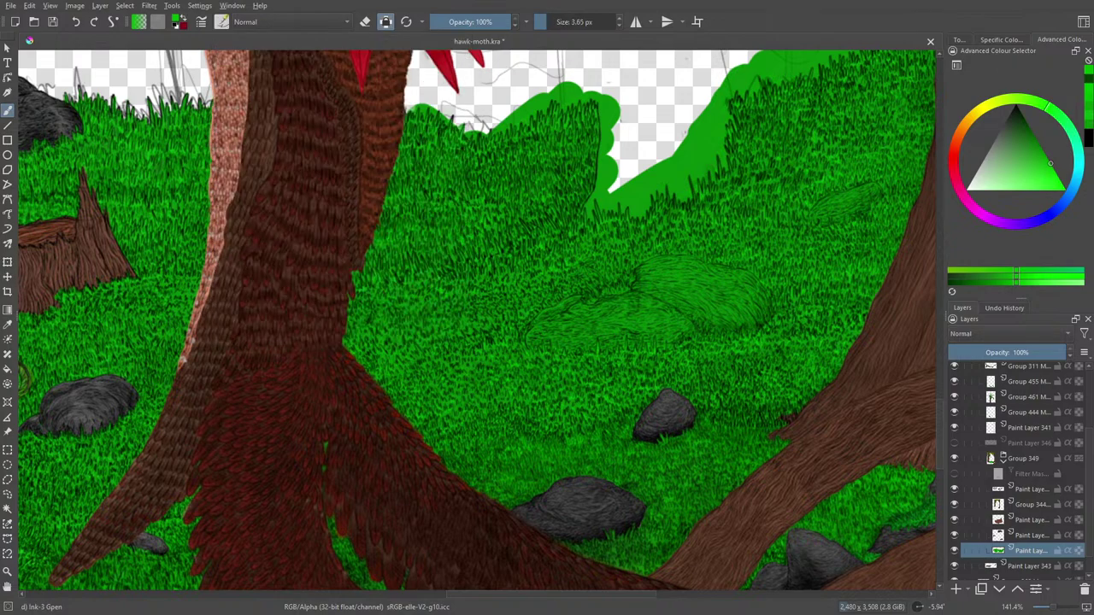
pyautogui.rightClick(457, 67)
pyautogui.rightClick(456, 67)
pyautogui.click(364, 21)
pyautogui.moveTo(544, 16); pyautogui.dragTo(549, 17)
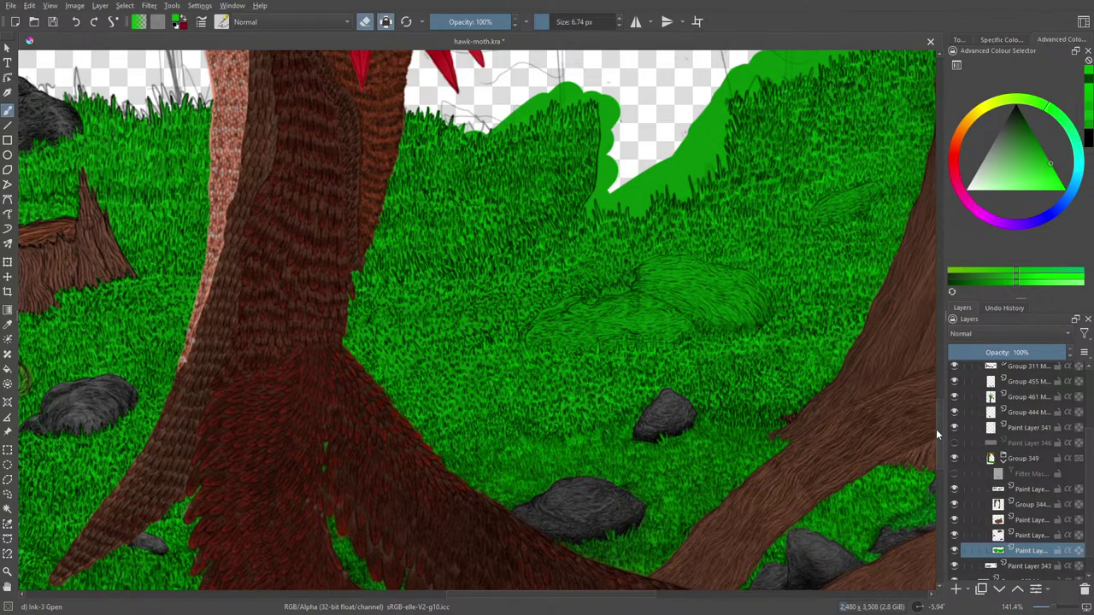
pyautogui.scroll(5, 936, 429)
pyautogui.scroll(-4, 951, 373)
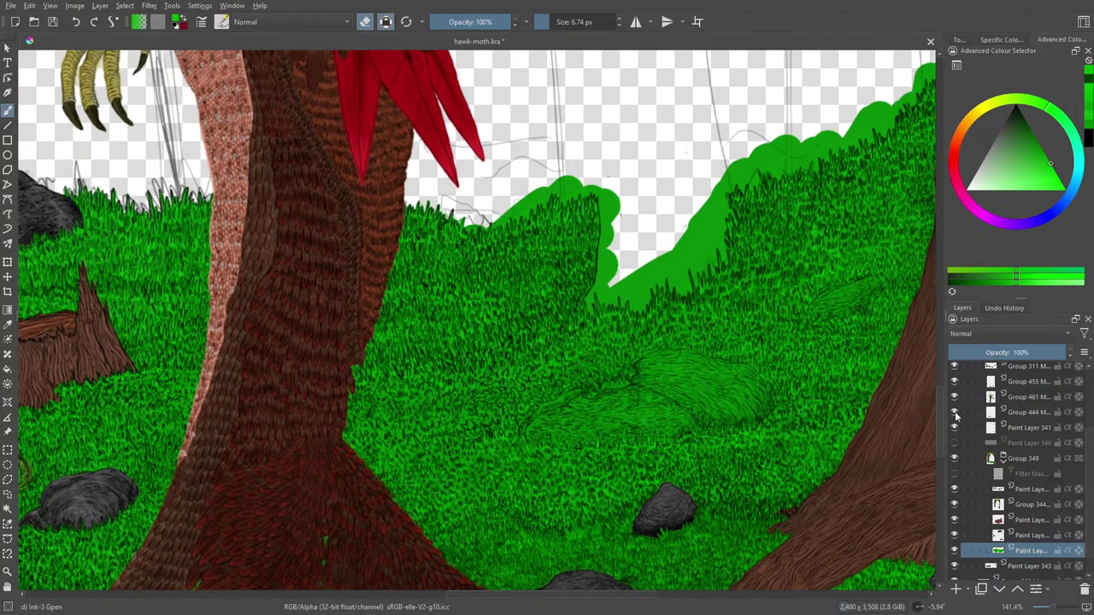
# - Erase the plain green overhang along the crest and steep side of the grass mound just beyond the red tail feathers
pyautogui.moveTo(955, 415)
pyautogui.moveTo(503, 224); pyautogui.dragTo(507, 212)
pyautogui.moveTo(511, 207)
pyautogui.mouseDown()
pyautogui.moveTo(530, 213)
pyautogui.moveTo(517, 210)
pyautogui.moveTo(516, 220)
pyautogui.moveTo(511, 207)
pyautogui.moveTo(541, 189)
pyautogui.moveTo(544, 205)
pyautogui.moveTo(560, 173)
pyautogui.moveTo(575, 190)
pyautogui.moveTo(581, 178)
pyautogui.moveTo(612, 190)
pyautogui.mouseUp()
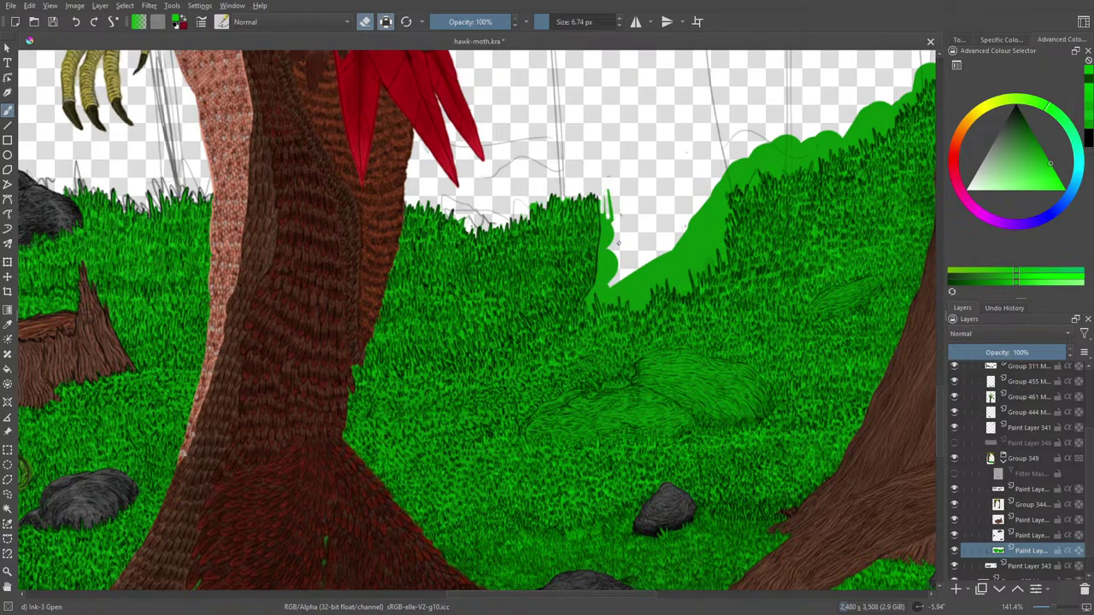
pyautogui.moveTo(612, 239)
pyautogui.mouseDown()
pyautogui.moveTo(610, 190)
pyautogui.moveTo(600, 199)
pyautogui.mouseUp()
pyautogui.moveTo(605, 238)
pyautogui.mouseDown()
pyautogui.moveTo(602, 219)
pyautogui.moveTo(602, 231)
pyautogui.mouseUp()
pyautogui.moveTo(602, 275); pyautogui.dragTo(607, 237)
pyautogui.moveTo(612, 284); pyautogui.dragTo(609, 252)
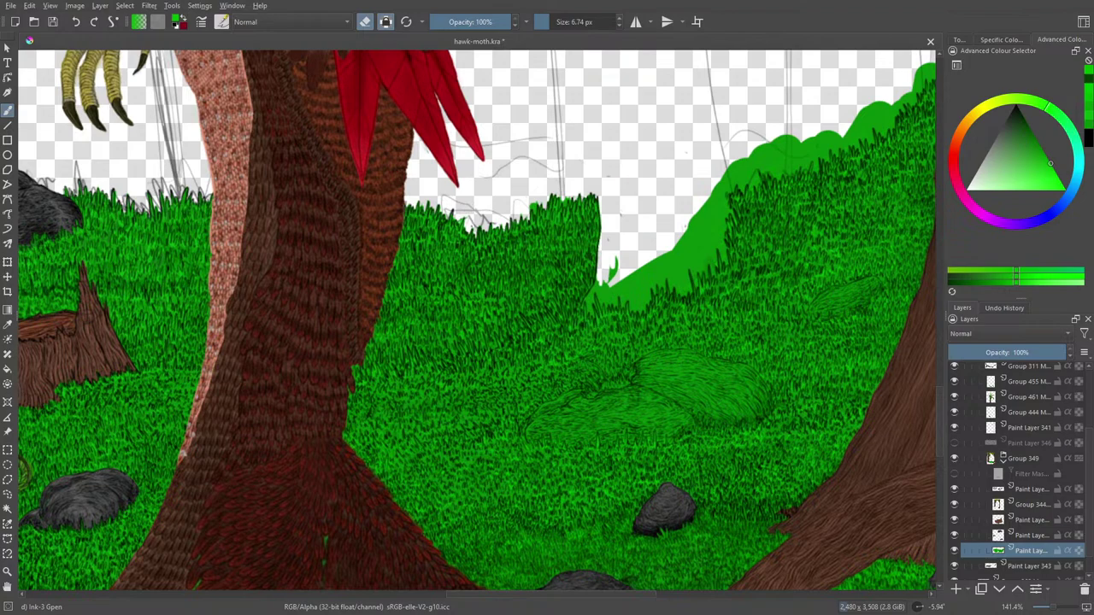
# - Erase the plain green fill across the floor of the gap between the two grass mounds and up its far slope
pyautogui.moveTo(612, 285)
pyautogui.mouseDown()
pyautogui.moveTo(623, 251)
pyautogui.moveTo(585, 301)
pyautogui.moveTo(601, 283)
pyautogui.moveTo(609, 300)
pyautogui.moveTo(619, 275)
pyautogui.moveTo(626, 292)
pyautogui.moveTo(641, 258)
pyautogui.moveTo(623, 284)
pyautogui.mouseUp()
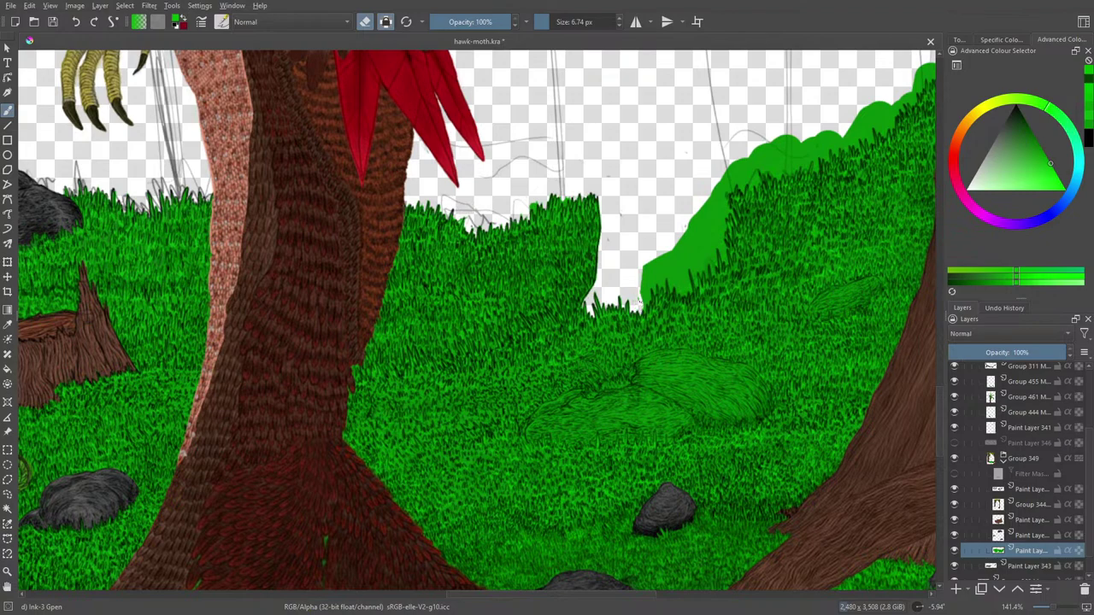
pyautogui.moveTo(643, 306)
pyautogui.mouseDown()
pyautogui.moveTo(644, 270)
pyautogui.moveTo(652, 283)
pyautogui.moveTo(654, 270)
pyautogui.mouseUp()
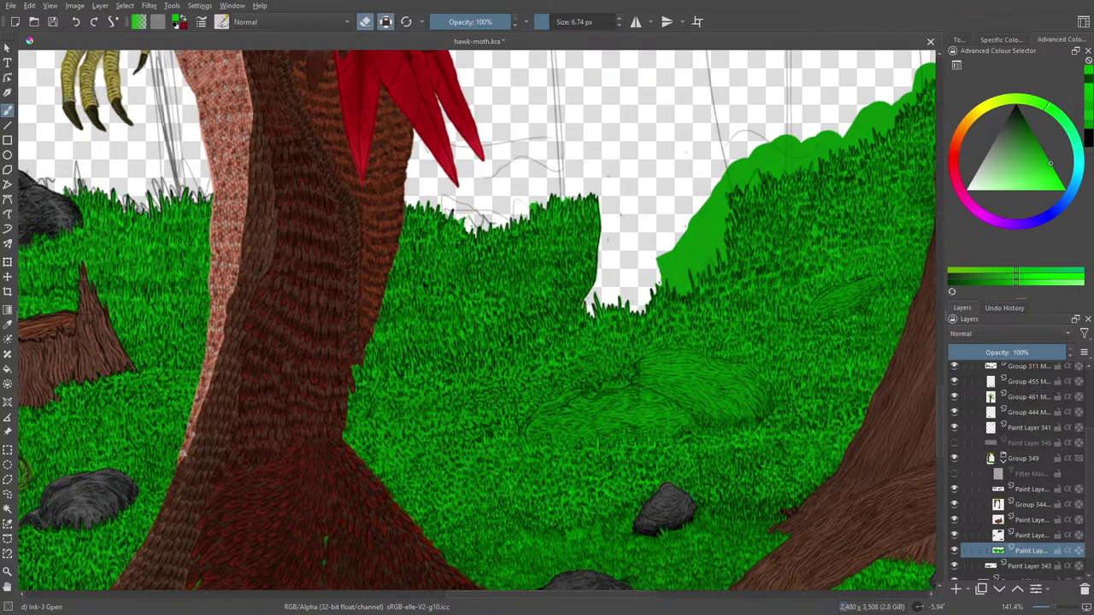
pyautogui.moveTo(663, 289)
pyautogui.mouseDown()
pyautogui.moveTo(671, 246)
pyautogui.moveTo(673, 280)
pyautogui.moveTo(674, 218)
pyautogui.moveTo(686, 291)
pyautogui.mouseUp()
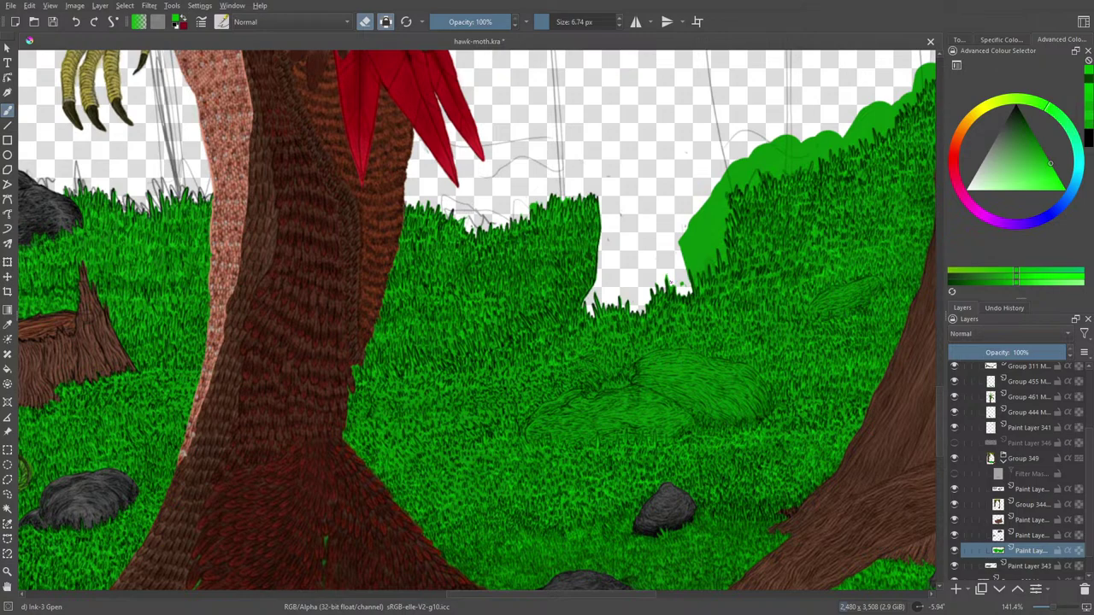
pyautogui.moveTo(667, 277)
pyautogui.mouseDown()
pyautogui.moveTo(682, 284)
pyautogui.moveTo(725, 169)
pyautogui.mouseUp()
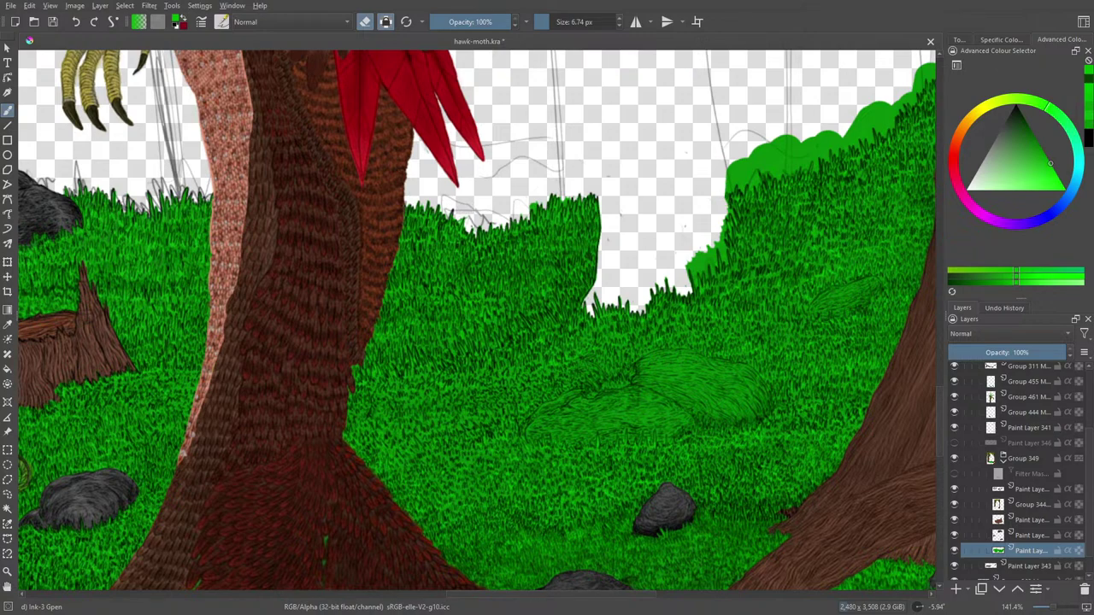
# - Trim the leftover green around the inked blades on the gap's far slope and the start of the upper ridge
pyautogui.moveTo(718, 236); pyautogui.dragTo(723, 220)
pyautogui.moveTo(727, 210)
pyautogui.mouseDown()
pyautogui.moveTo(725, 260)
pyautogui.moveTo(721, 240)
pyautogui.moveTo(721, 249)
pyautogui.mouseUp()
pyautogui.moveTo(716, 247)
pyautogui.mouseDown()
pyautogui.moveTo(715, 272)
pyautogui.moveTo(710, 256)
pyautogui.moveTo(691, 263)
pyautogui.mouseUp()
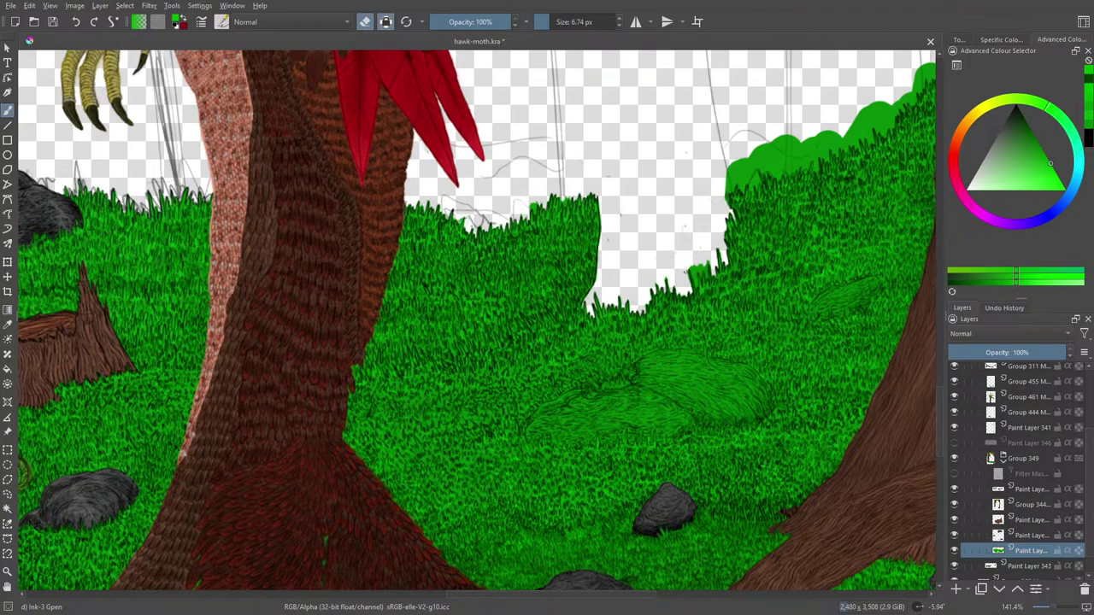
pyautogui.moveTo(691, 275)
pyautogui.mouseDown()
pyautogui.moveTo(693, 262)
pyautogui.moveTo(707, 274)
pyautogui.moveTo(707, 263)
pyautogui.mouseUp()
pyautogui.moveTo(727, 187)
pyautogui.mouseDown()
pyautogui.moveTo(726, 170)
pyautogui.moveTo(726, 180)
pyautogui.mouseUp()
pyautogui.moveTo(733, 188)
pyautogui.mouseDown()
pyautogui.moveTo(730, 162)
pyautogui.moveTo(751, 167)
pyautogui.moveTo(752, 191)
pyautogui.moveTo(748, 179)
pyautogui.mouseUp()
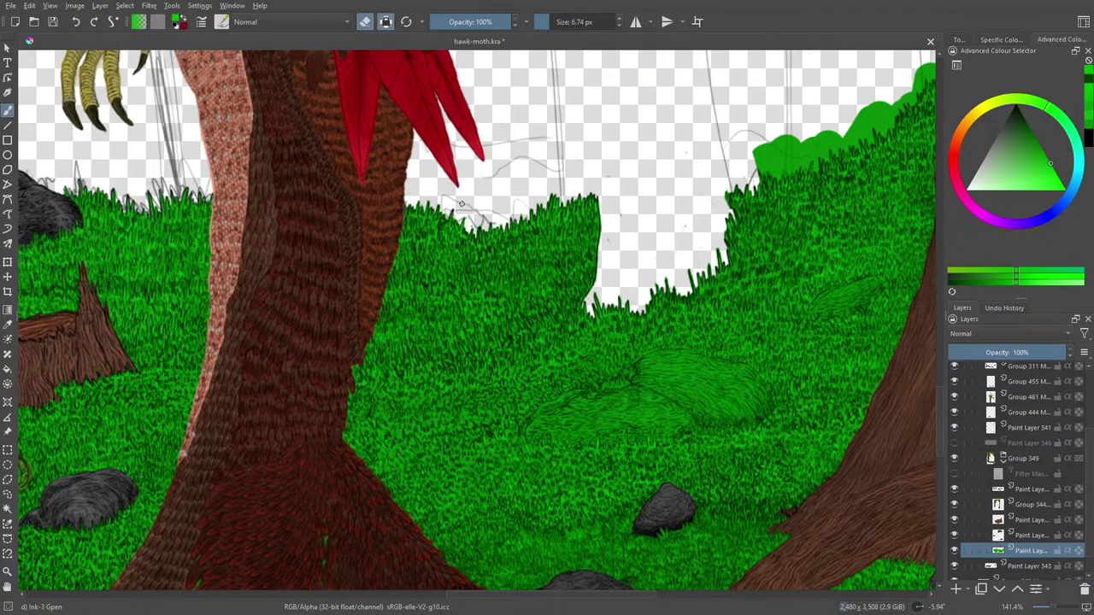
# - Erase the green overhang along the lower half of the grass ridge rising towards the large tree trunk, following the blade tips
pyautogui.moveTo(460, 595); pyautogui.dragTo(526, 591)
pyautogui.scroll(5, 938, 393)
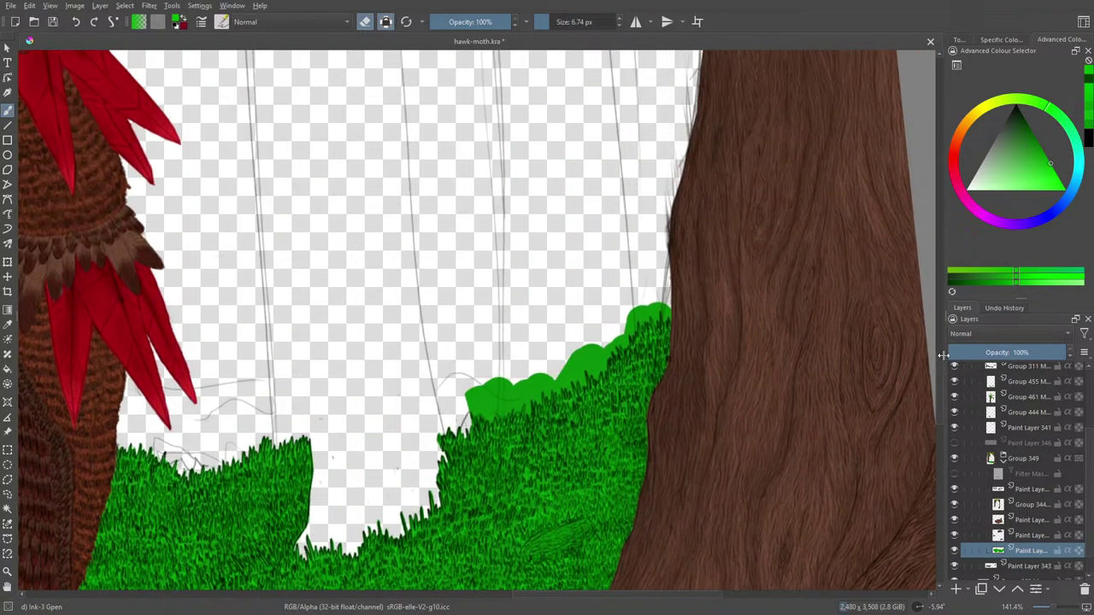
pyautogui.moveTo(466, 389)
pyautogui.mouseDown()
pyautogui.moveTo(496, 397)
pyautogui.moveTo(537, 376)
pyautogui.moveTo(516, 393)
pyautogui.moveTo(523, 384)
pyautogui.moveTo(521, 409)
pyautogui.moveTo(502, 405)
pyautogui.moveTo(545, 370)
pyautogui.moveTo(476, 405)
pyautogui.mouseUp()
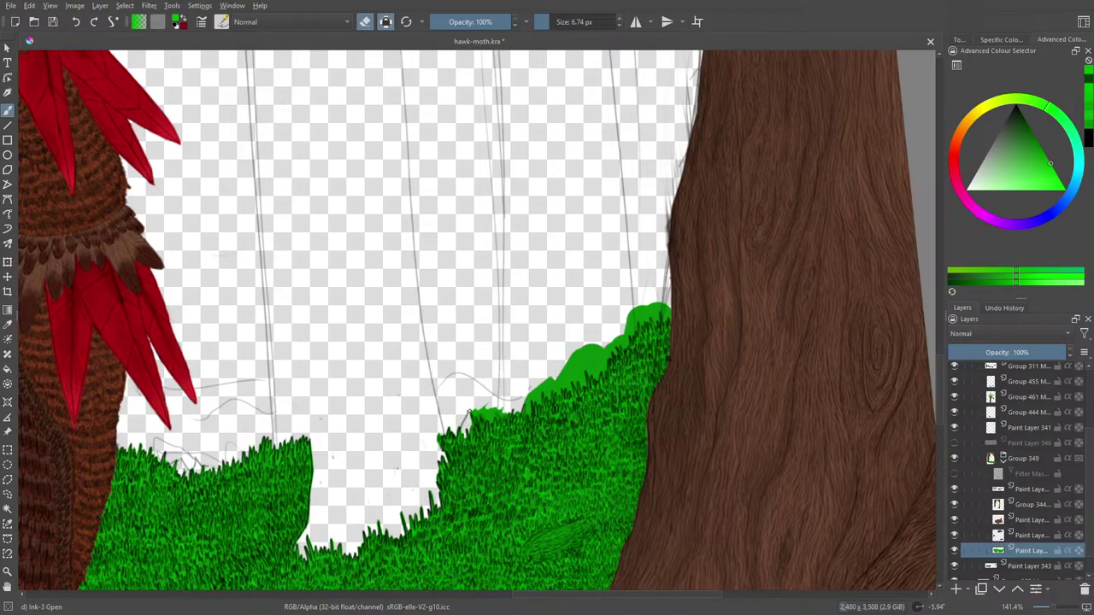
pyautogui.moveTo(468, 421)
pyautogui.mouseDown()
pyautogui.moveTo(470, 411)
pyautogui.moveTo(500, 414)
pyautogui.mouseUp()
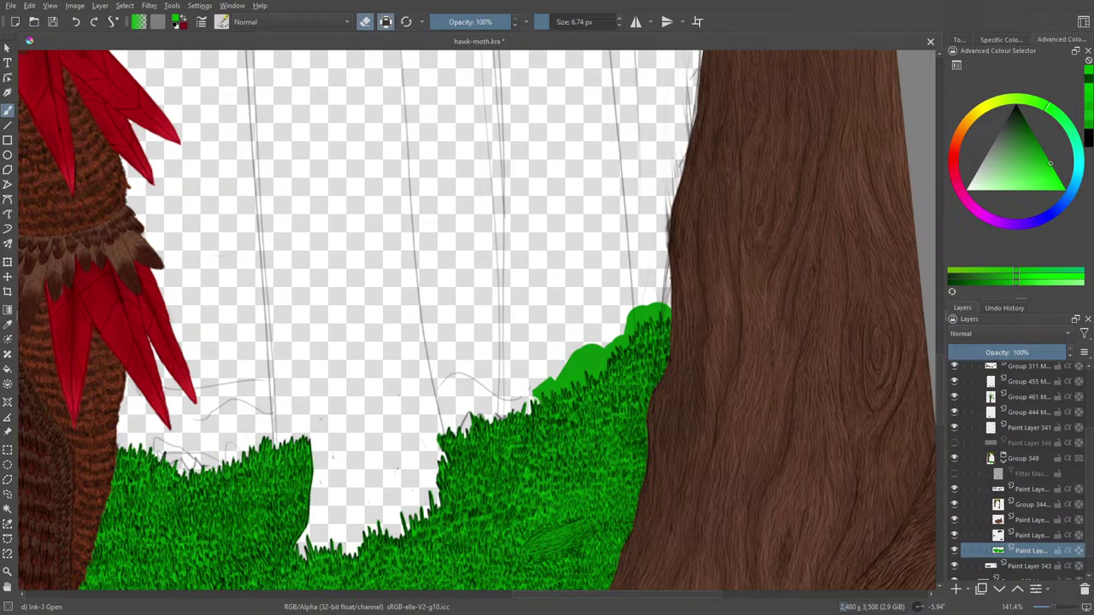
pyautogui.moveTo(540, 402)
pyautogui.mouseDown()
pyautogui.moveTo(534, 387)
pyautogui.moveTo(552, 381)
pyautogui.mouseUp()
pyautogui.rightClick(623, 269)
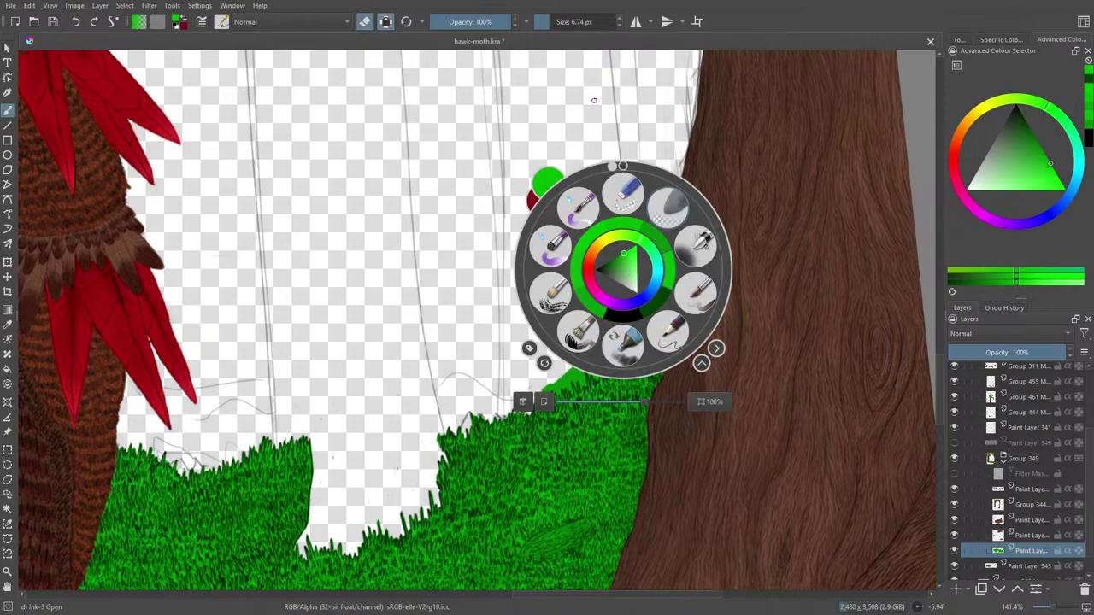
pyautogui.click(594, 100)
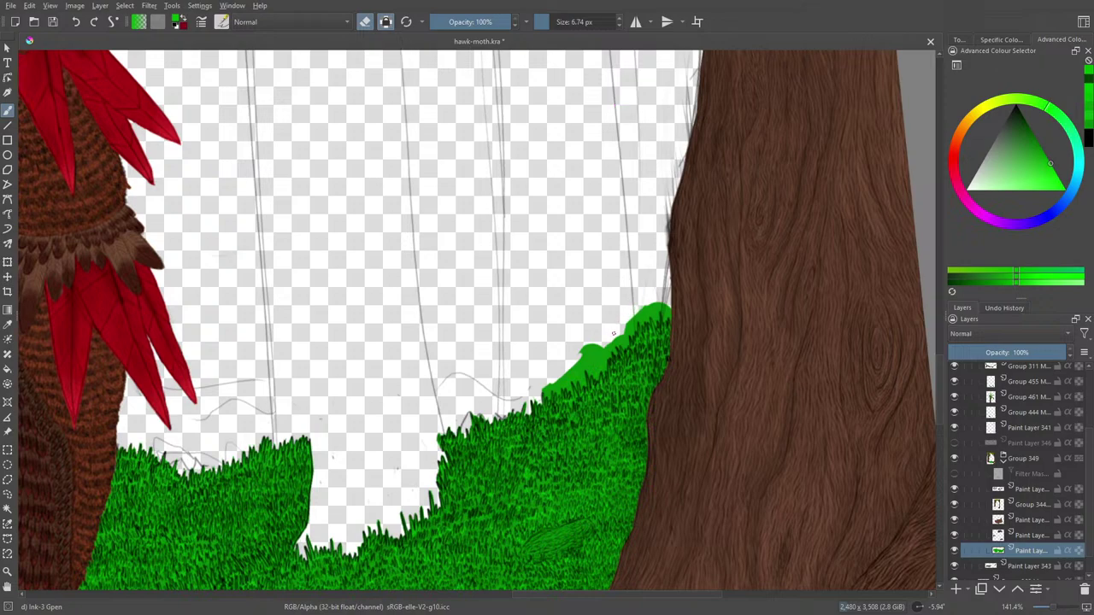
# - Erase the remaining green overhang on the upper ridge up to the large tree trunk and save the document
pyautogui.moveTo(625, 326); pyautogui.dragTo(663, 309)
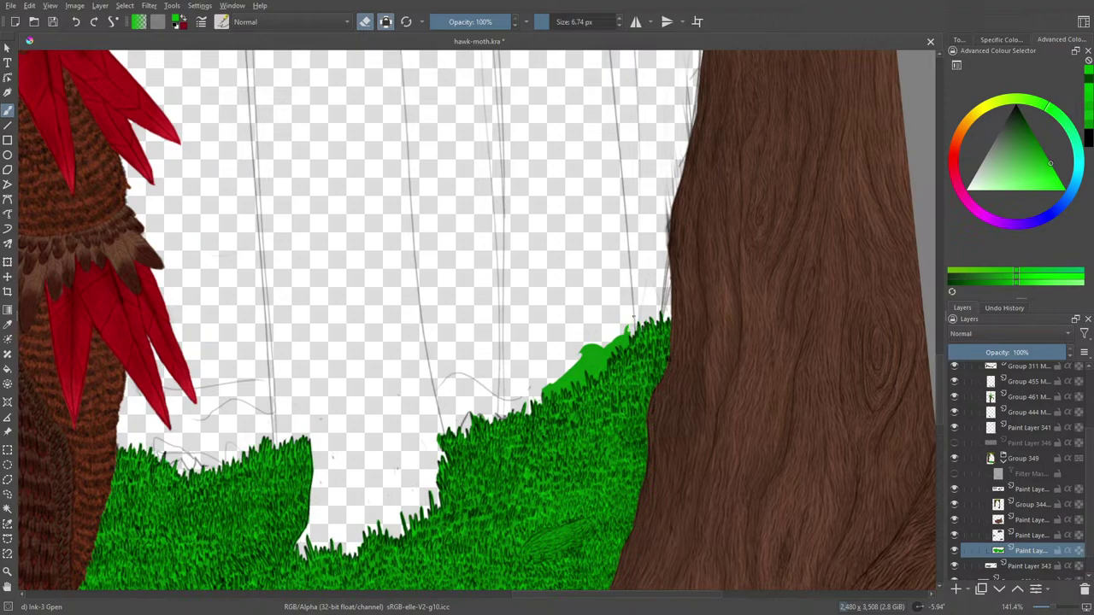
pyautogui.moveTo(627, 332)
pyautogui.mouseDown()
pyautogui.moveTo(582, 358)
pyautogui.moveTo(585, 348)
pyautogui.mouseUp()
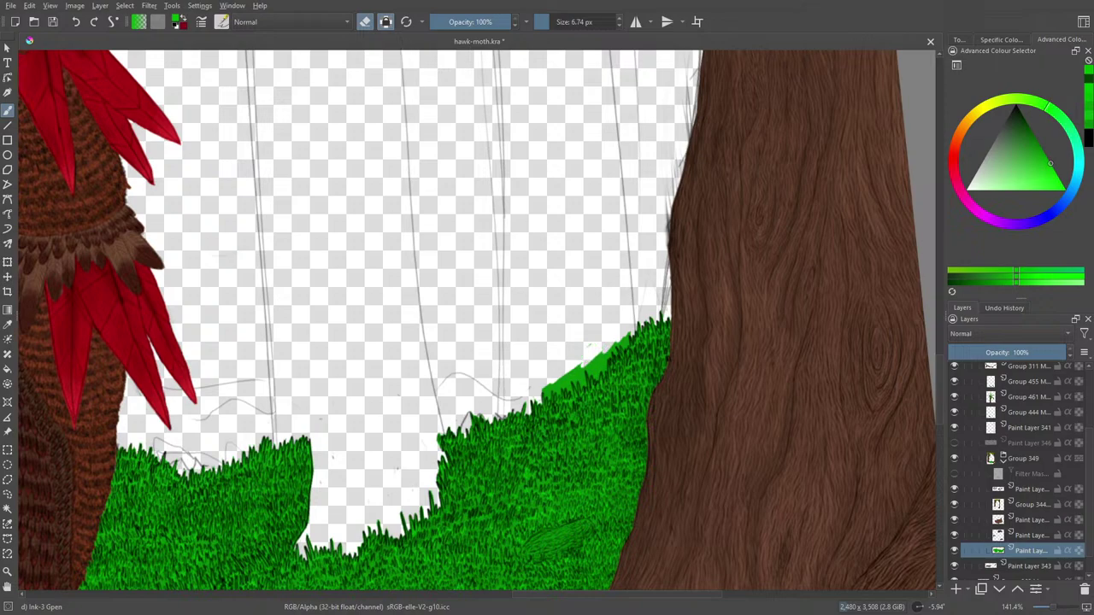
pyautogui.moveTo(547, 388)
pyautogui.mouseDown()
pyautogui.moveTo(579, 366)
pyautogui.moveTo(566, 377)
pyautogui.moveTo(584, 374)
pyautogui.moveTo(583, 387)
pyautogui.moveTo(576, 380)
pyautogui.mouseUp()
pyautogui.moveTo(575, 377); pyautogui.dragTo(544, 398)
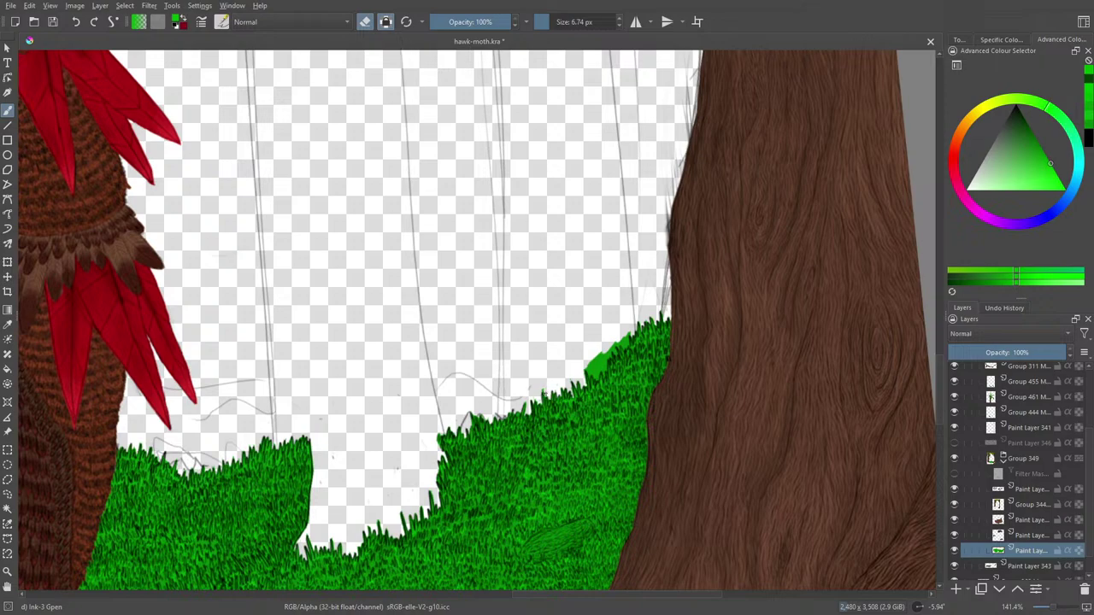
pyautogui.moveTo(587, 365)
pyautogui.mouseDown()
pyautogui.moveTo(603, 378)
pyautogui.moveTo(605, 347)
pyautogui.moveTo(615, 352)
pyautogui.moveTo(629, 329)
pyautogui.mouseUp()
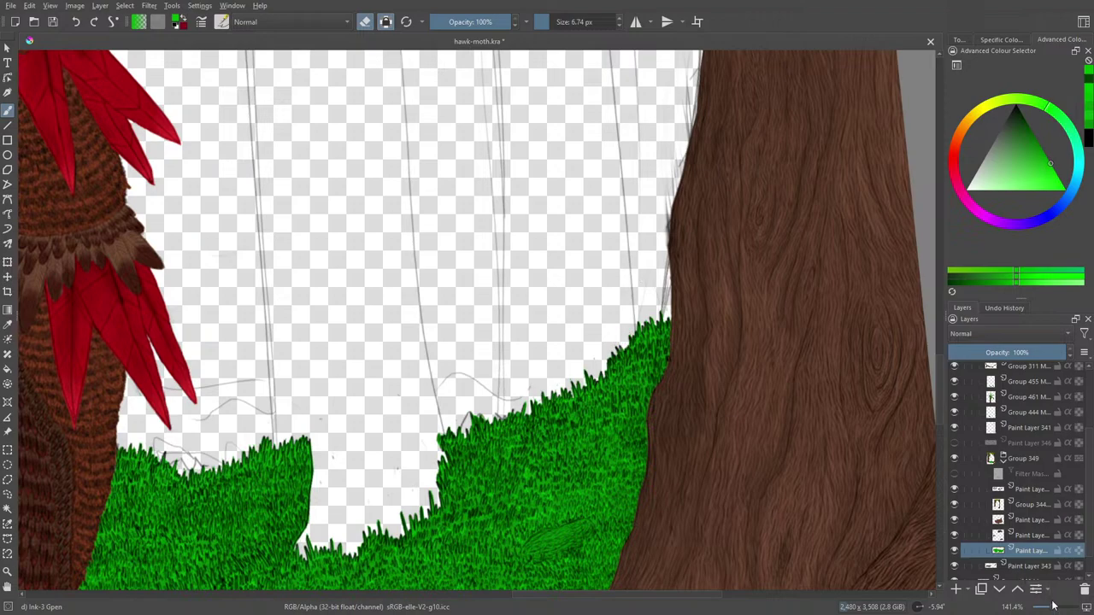
pyautogui.moveTo(1054, 606)
pyautogui.mouseDown()
pyautogui.moveTo(1040, 610)
pyautogui.moveTo(1053, 606)
pyautogui.mouseUp()
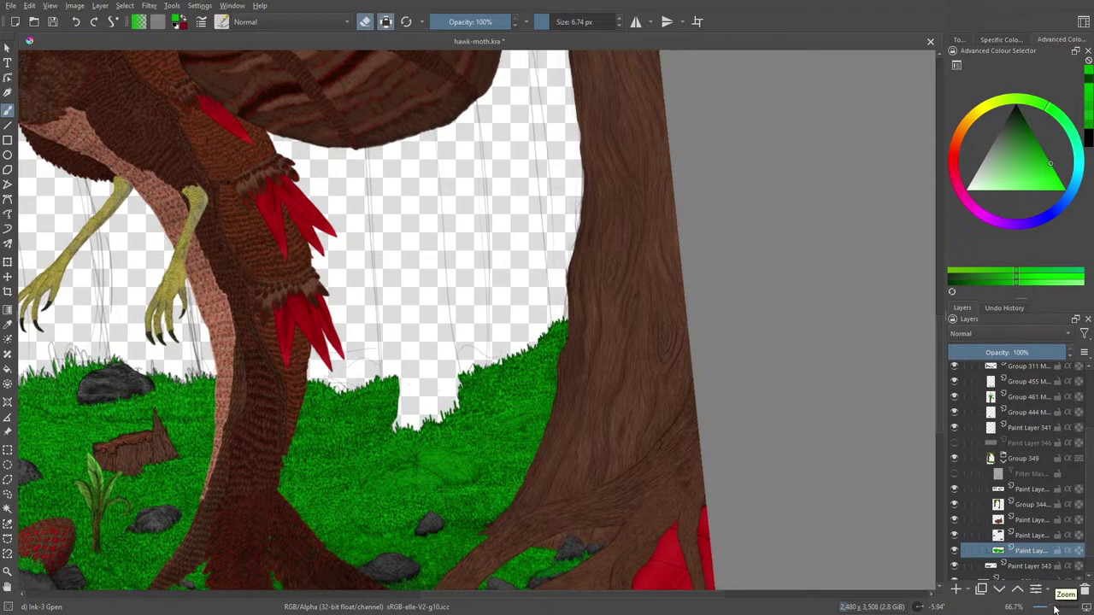
pyautogui.click(54, 21)
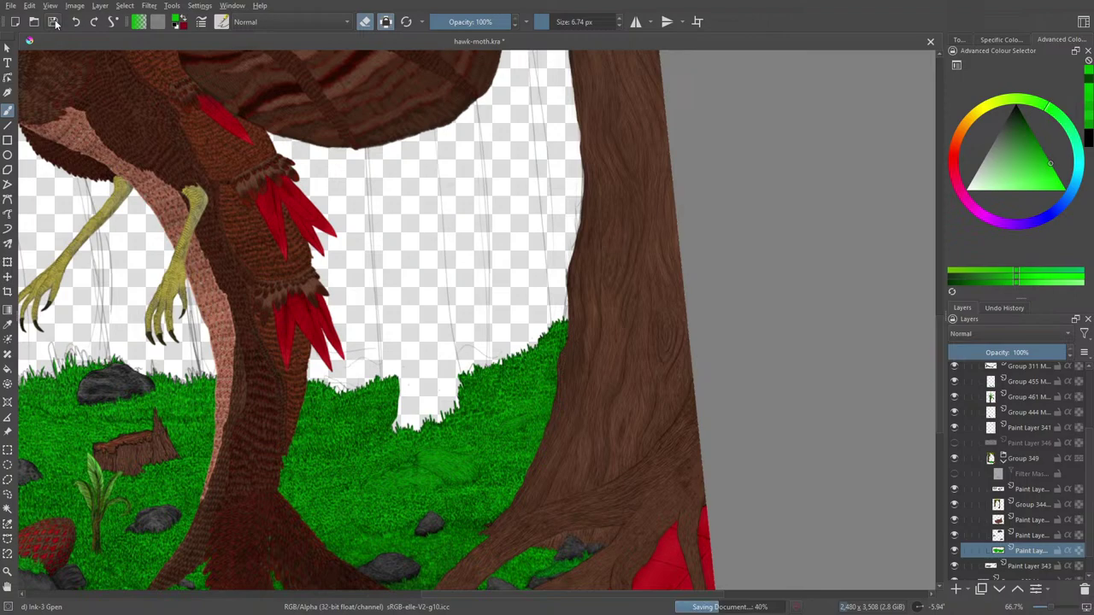